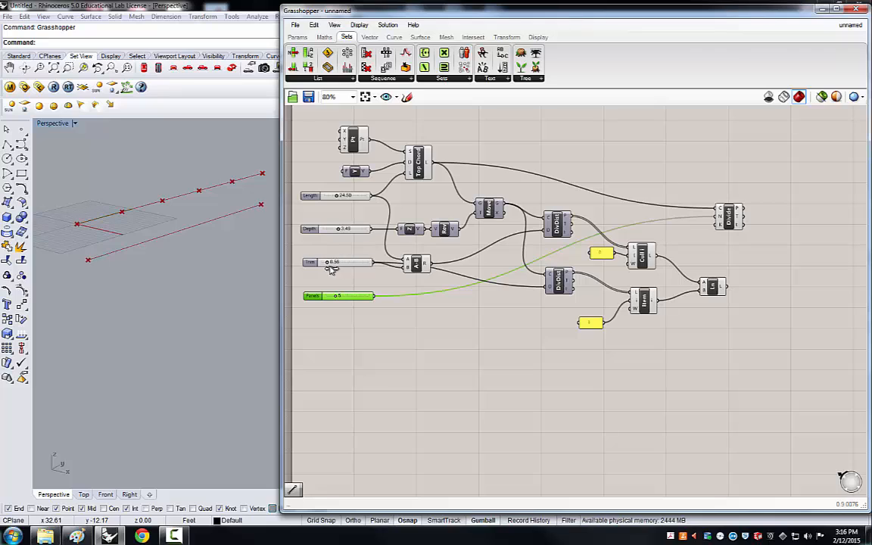
Adjust the sliders to set Truss to 2.74, Depth to 3.93 and Length to 28.75.
left_click_drag(347, 267, 352, 269)
left_click_drag(342, 231, 341, 231)
mouse_move(338, 197)
left_mouse_down()
mouse_move(349, 196)
mouse_move(330, 201)
mouse_move(333, 195)
left_mouse_up()
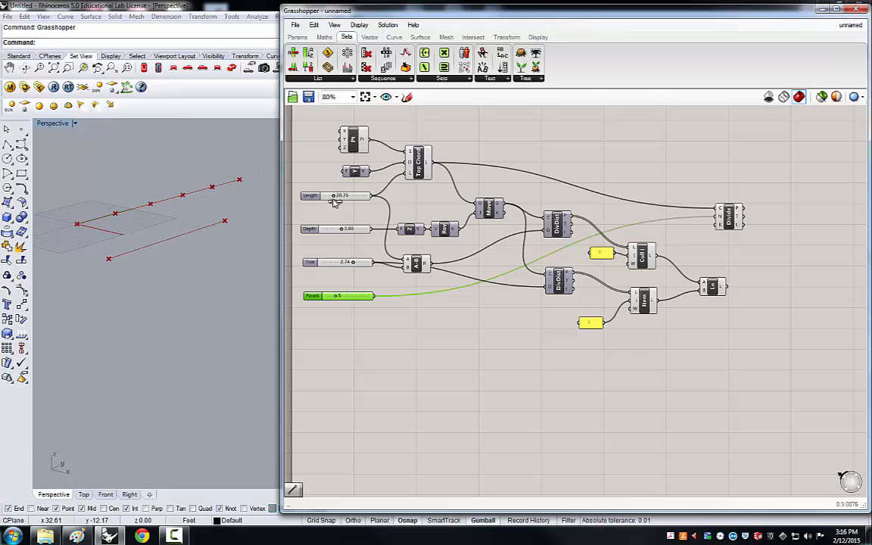
left_click(117, 250)
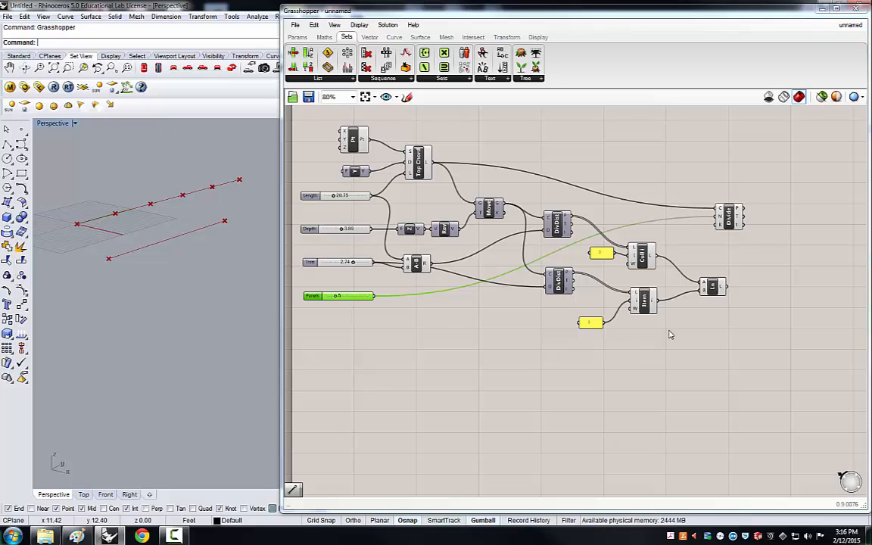
Rename the Line component as "Bottom Chord".
left_click(713, 288)
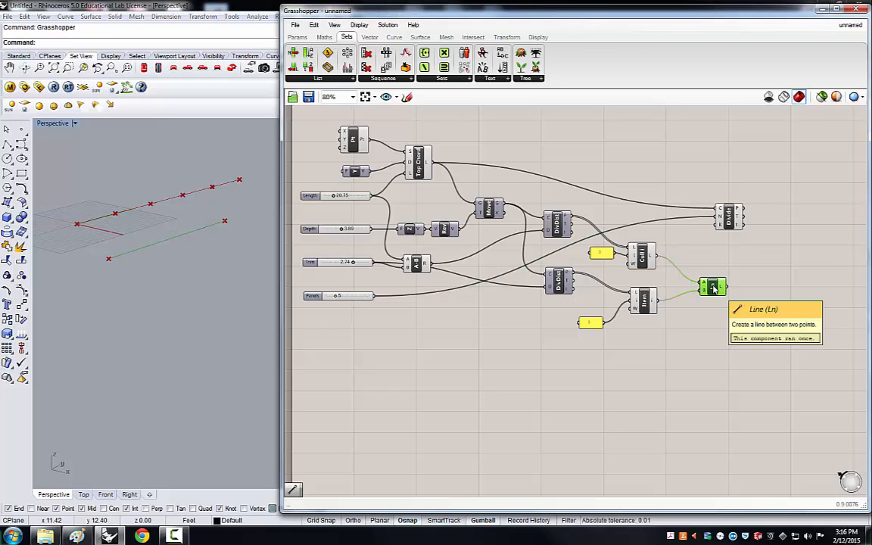
right_click(719, 291)
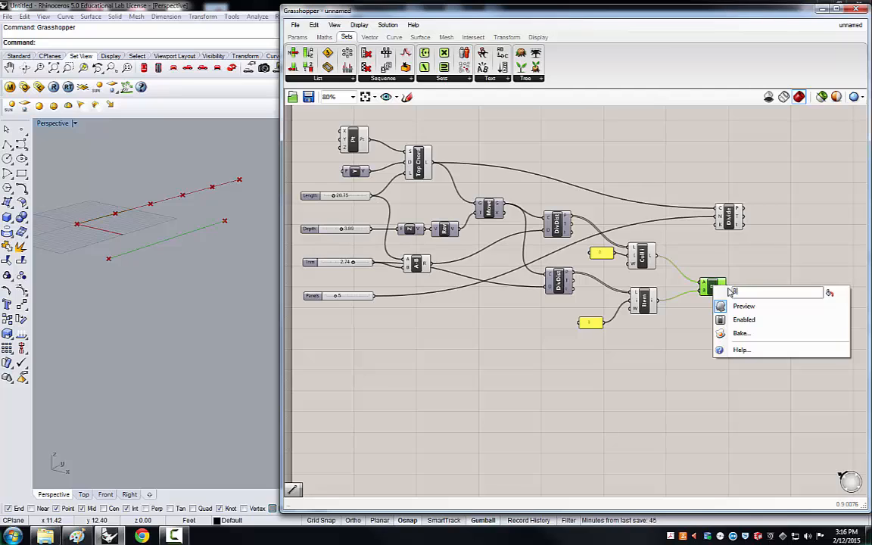
type("Bottom")
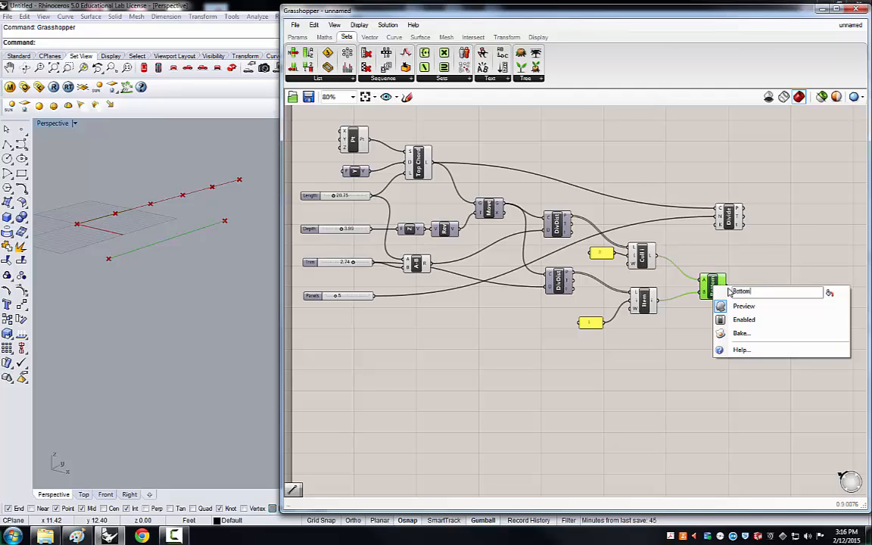
type(" Chord")
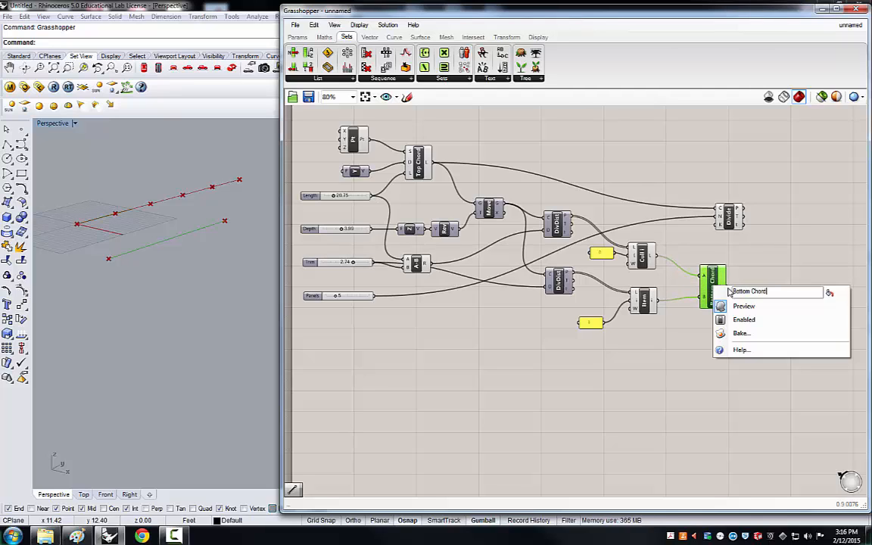
key("Return")
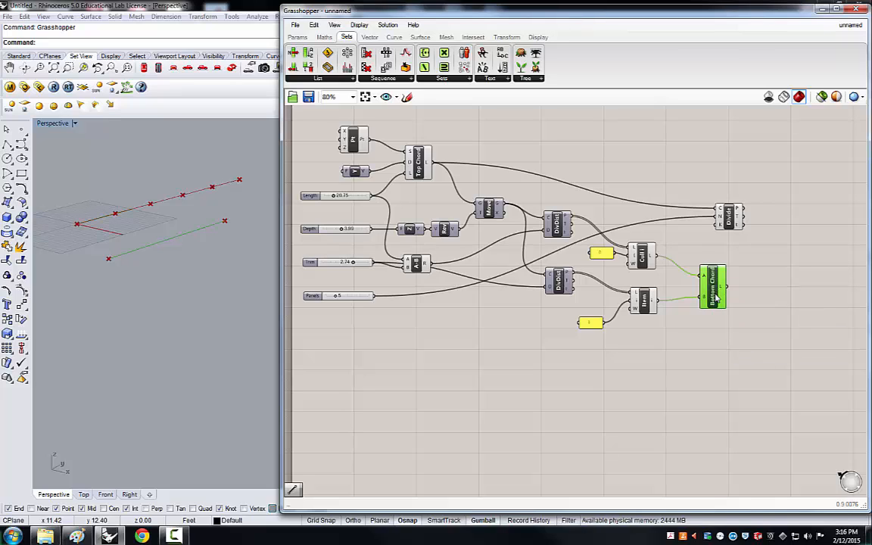
Rearrange the Bottom Chord, Top Chord and Divide components on the canvas for a tidier layout.
left_click_drag(717, 299, 717, 307)
left_click_drag(426, 166, 422, 152)
left_click(715, 299)
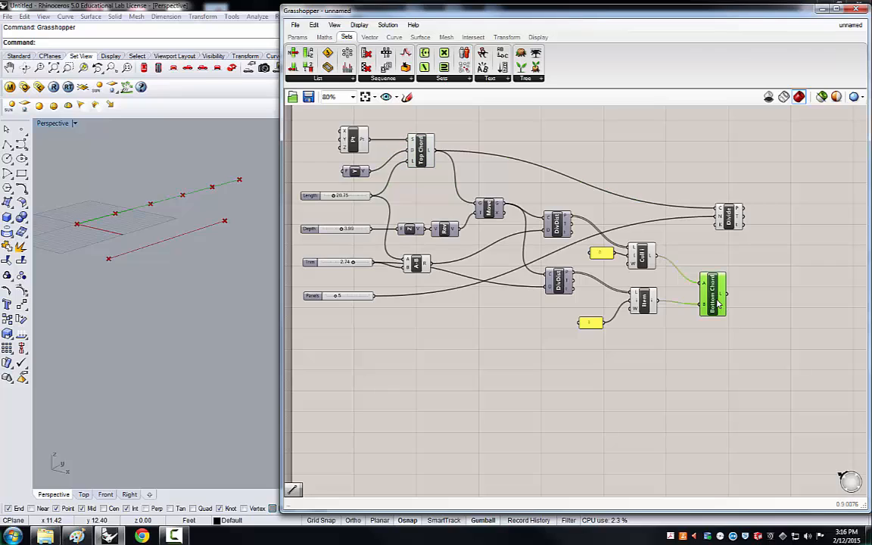
left_click_drag(729, 225, 752, 215)
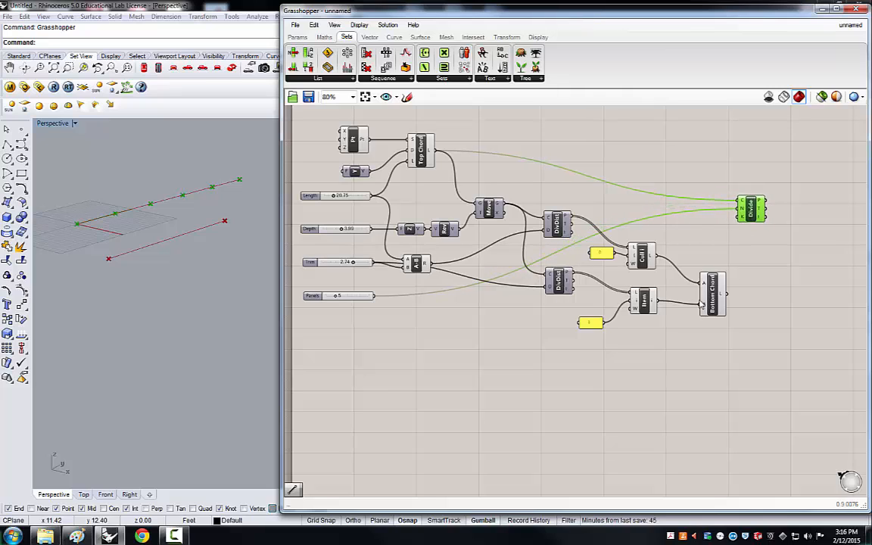
left_click_drag(702, 302, 682, 291)
left_click(445, 331)
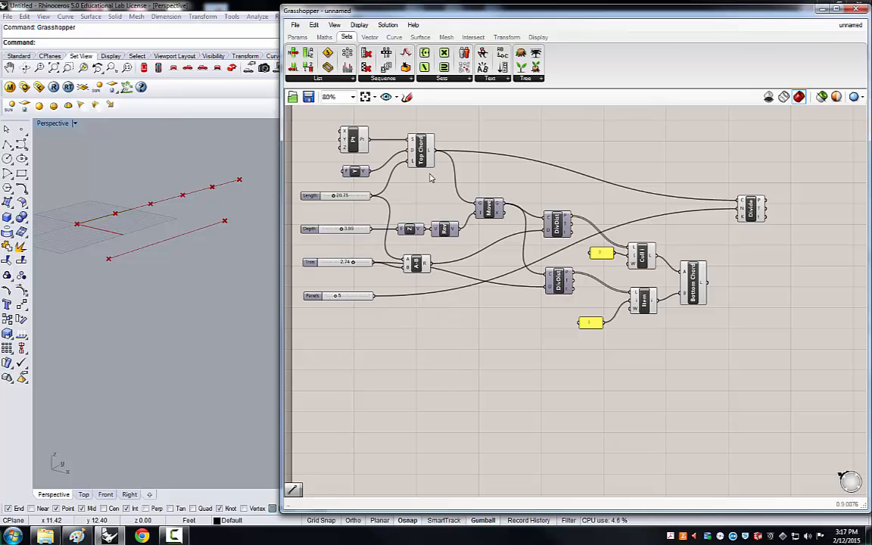
Add a Division component and connect the Panels slider to its A input.
left_click(324, 36)
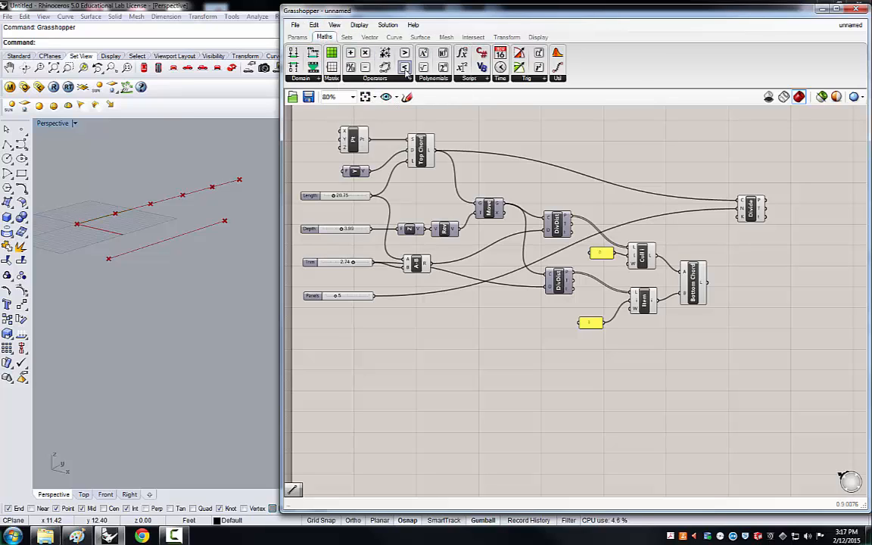
left_click_drag(377, 86, 429, 332)
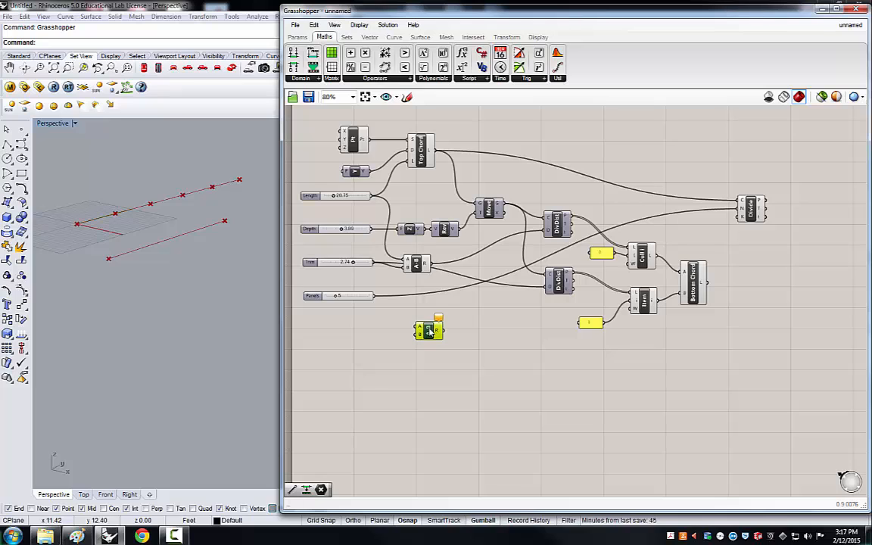
left_click_drag(374, 296, 416, 327)
Duplicate the panel containing 1 and connect the copy to the Division component's B input.
left_click(591, 325)
key("ctrl+c")
key("ctrl+v")
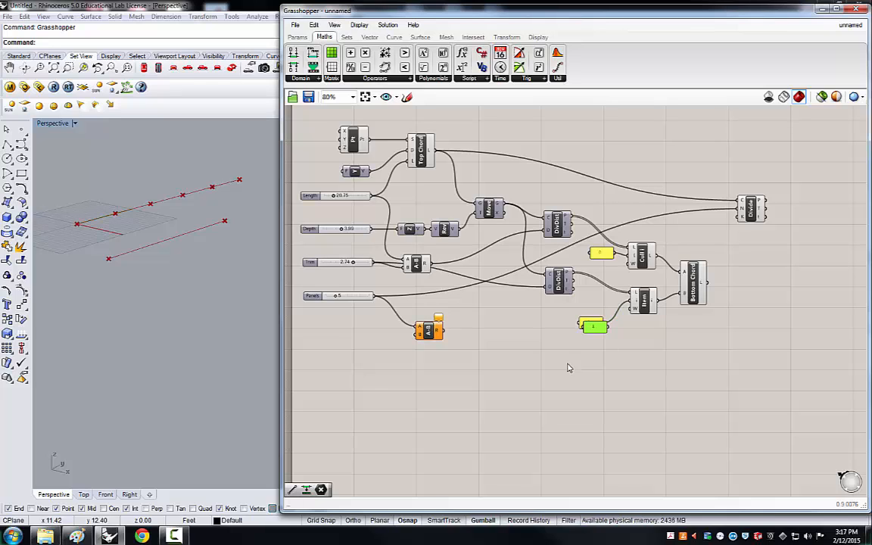
left_click_drag(596, 334, 447, 347)
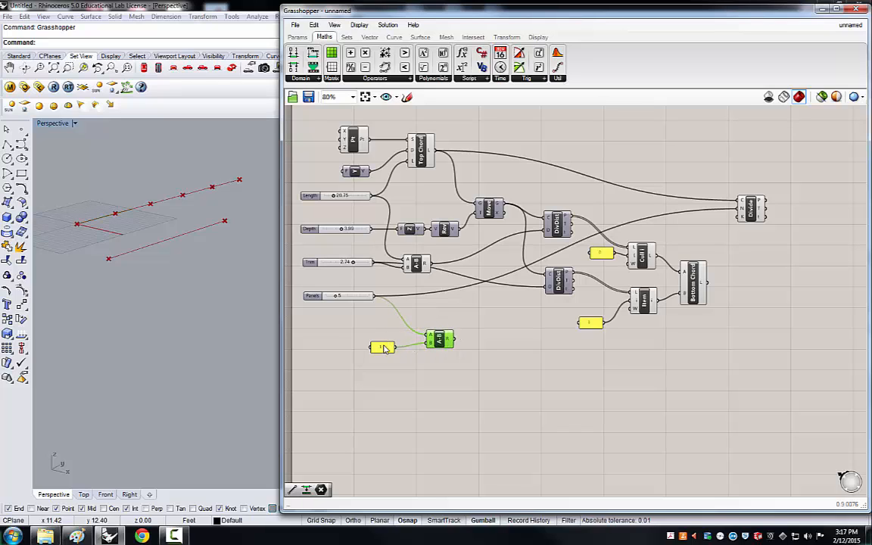
left_click_drag(385, 355, 383, 363)
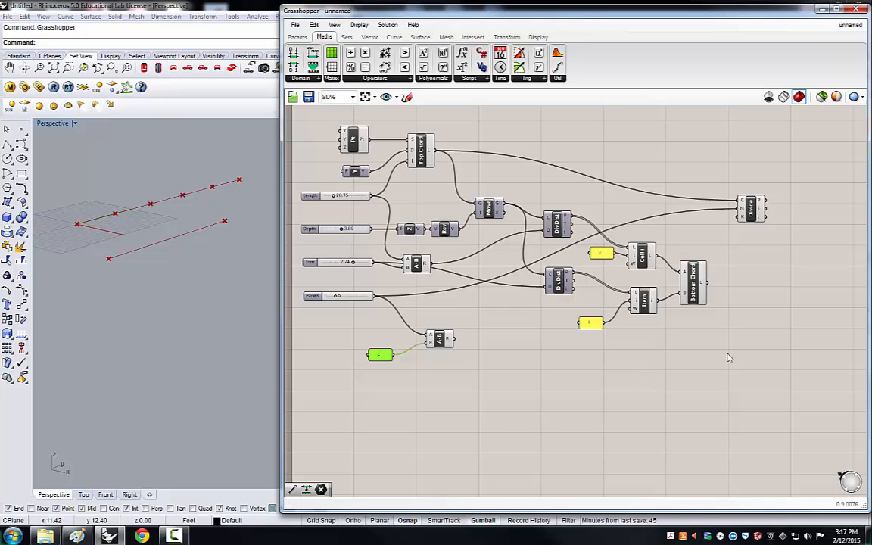
Search for "divide" and place a Divide Curve component beside the Bottom Chord component.
double_click(598, 415)
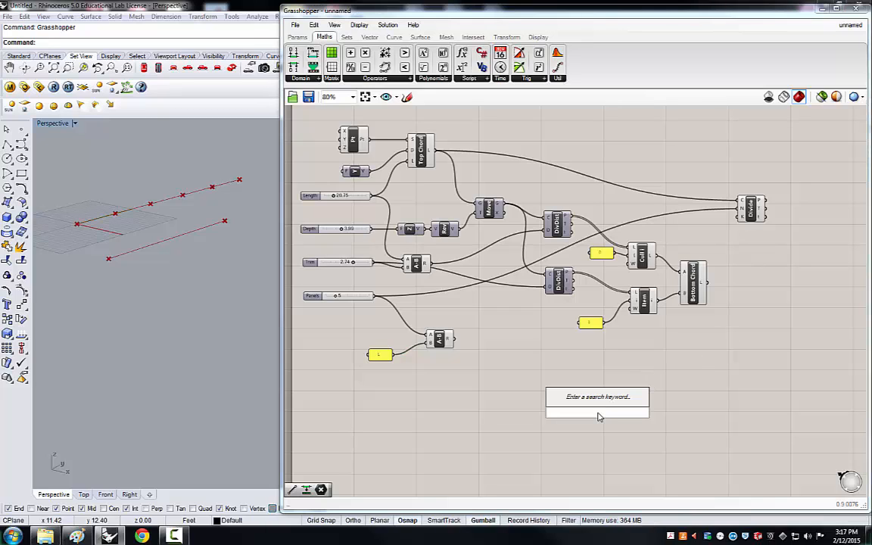
type("divide")
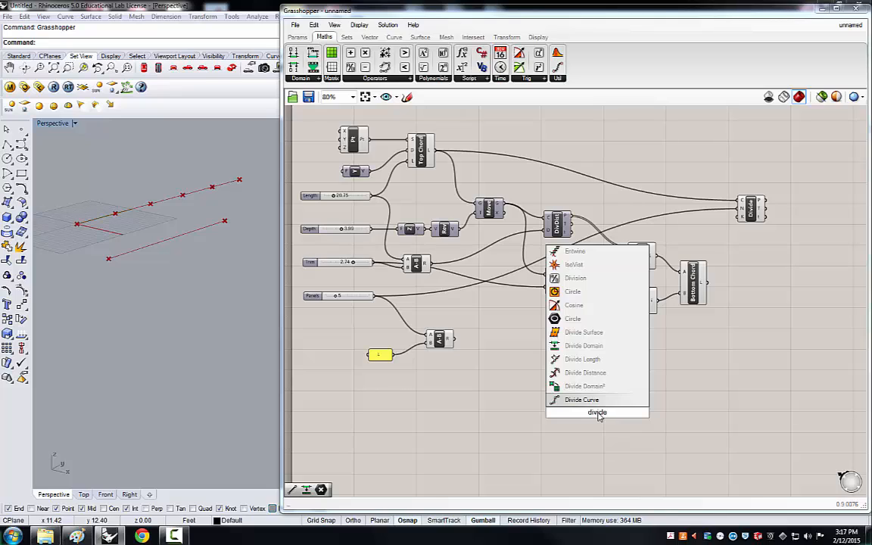
left_click(584, 401)
left_click_drag(596, 409, 753, 332)
left_click(670, 349)
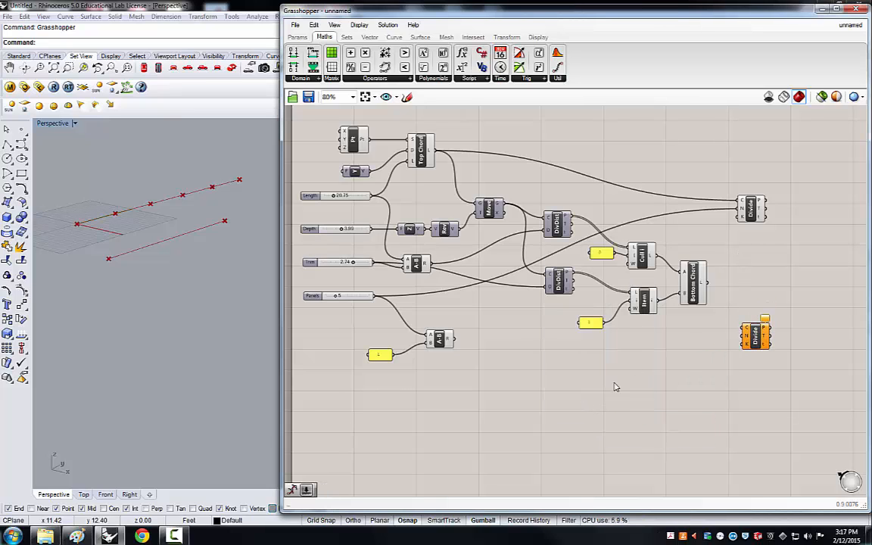
Connect the Bottom Chord line to the new Divide's curve input and the Division result to its count input.
left_click_drag(708, 283, 743, 328)
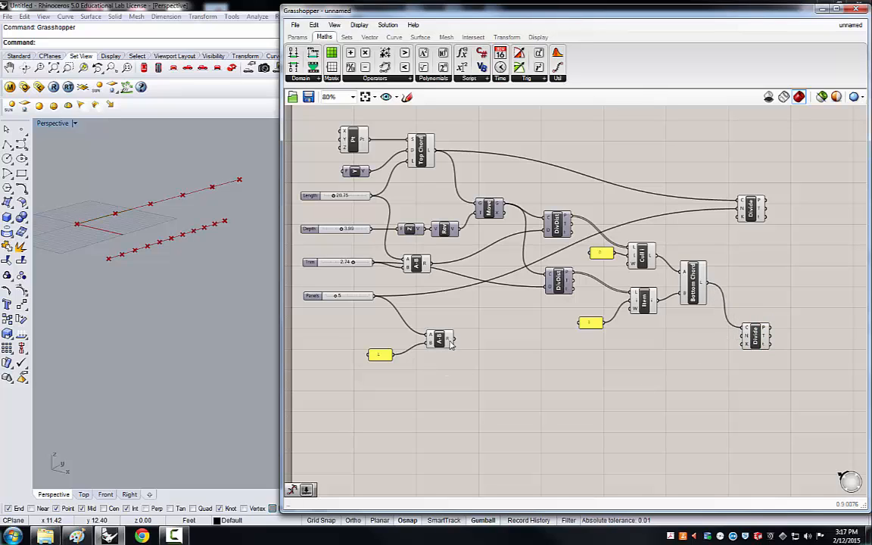
left_click_drag(452, 340, 742, 341)
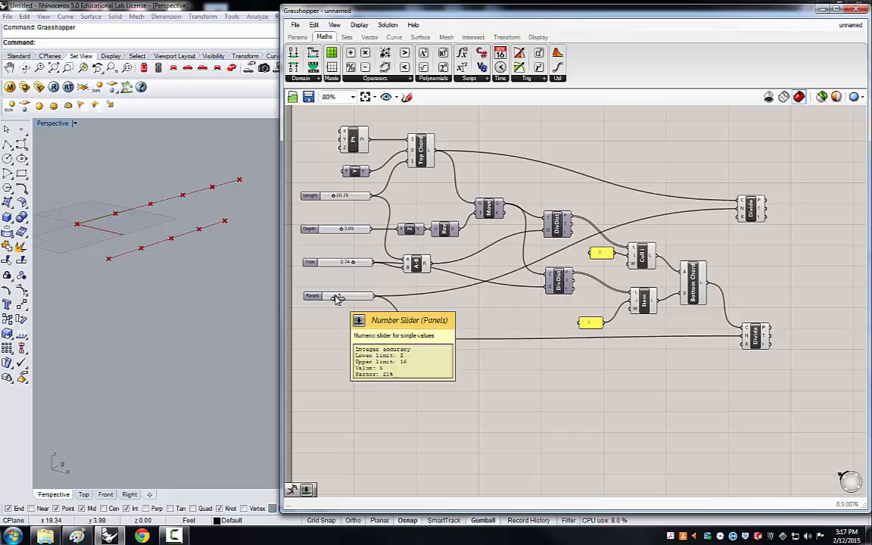
mouse_move(336, 298)
left_mouse_down()
mouse_move(348, 295)
mouse_move(322, 297)
mouse_move(336, 295)
left_mouse_up()
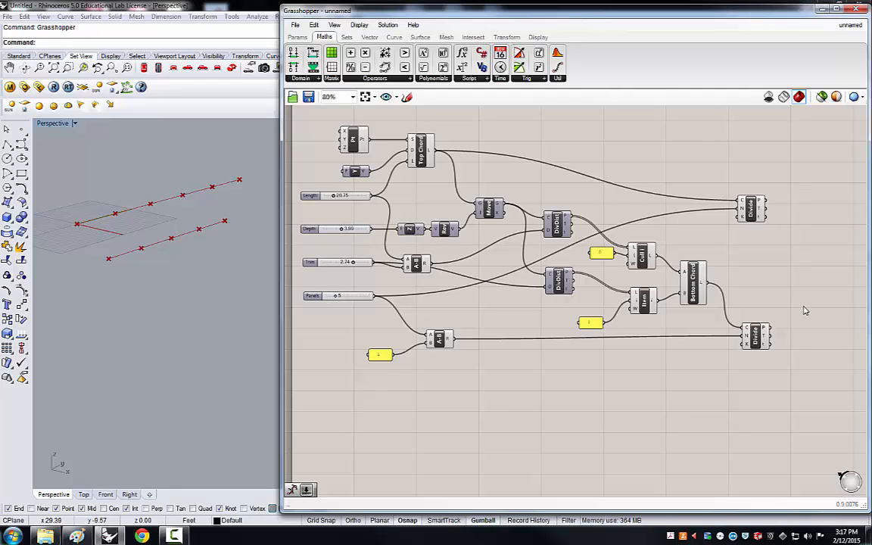
Zoom in on the Divide components and nudge the upper Divide into line with the lower one.
scroll(746, 321, "down", 5)
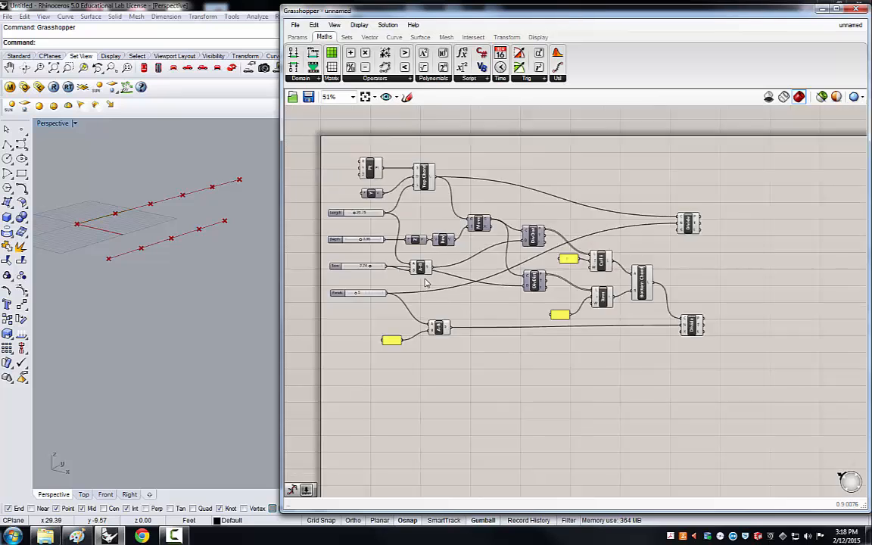
scroll(544, 294, "up", 5)
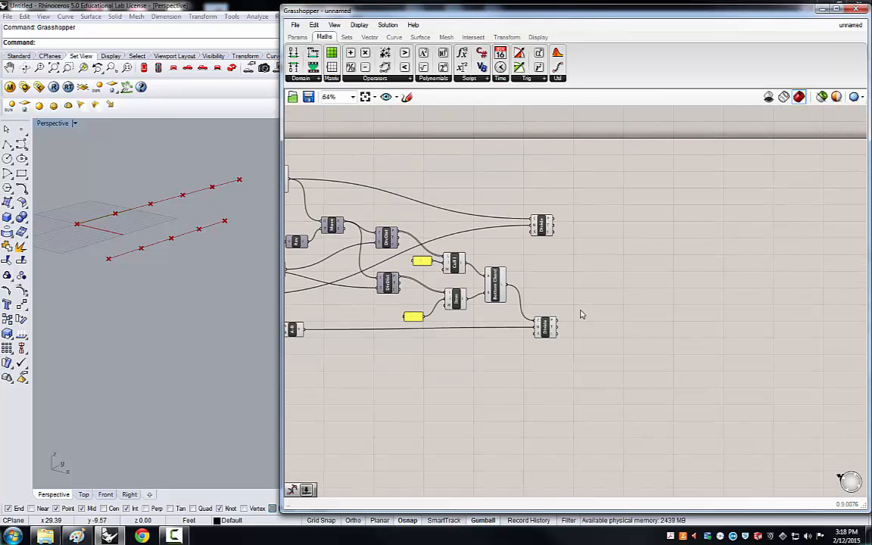
scroll(625, 227, "up", 1)
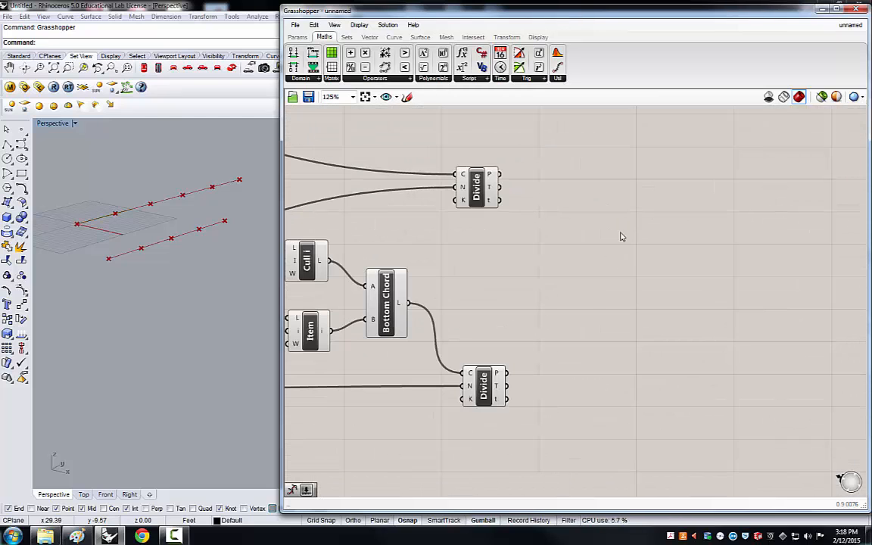
left_click(476, 389)
left_click_drag(476, 182, 473, 181)
left_click(530, 250)
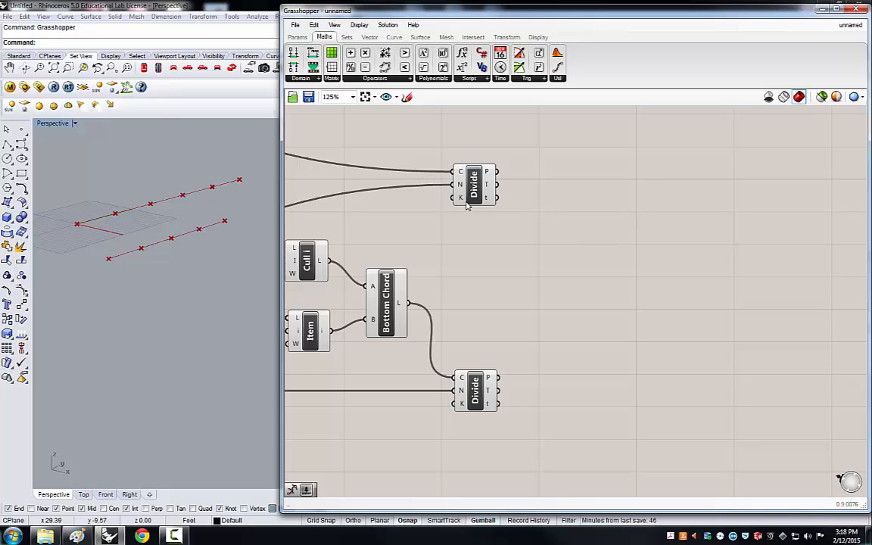
Add two Point parameters, connecting the upper and lower Divide components' points to them.
left_click(297, 37)
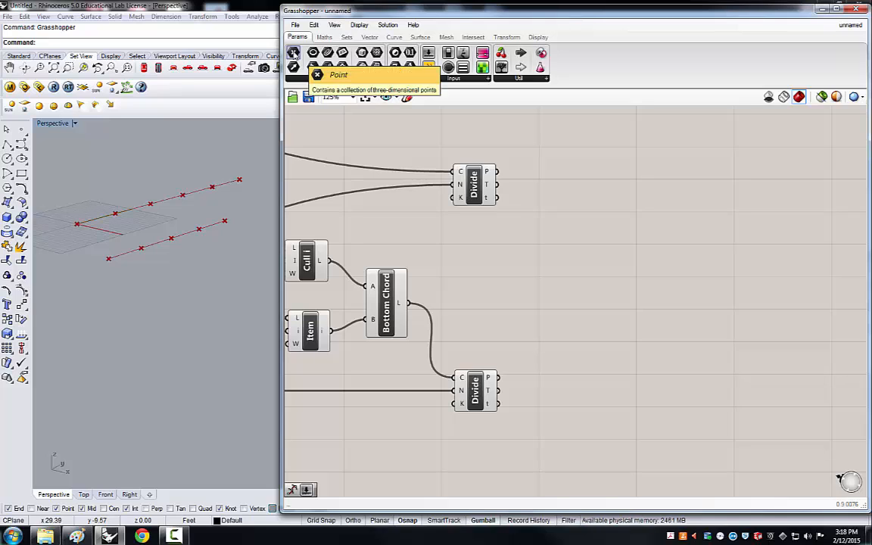
left_click_drag(293, 52, 629, 211)
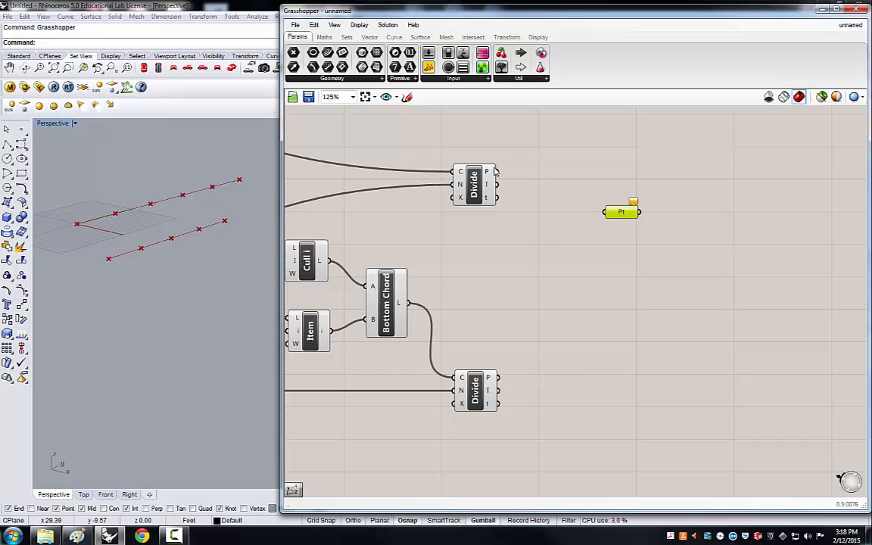
left_click_drag(495, 172, 605, 213)
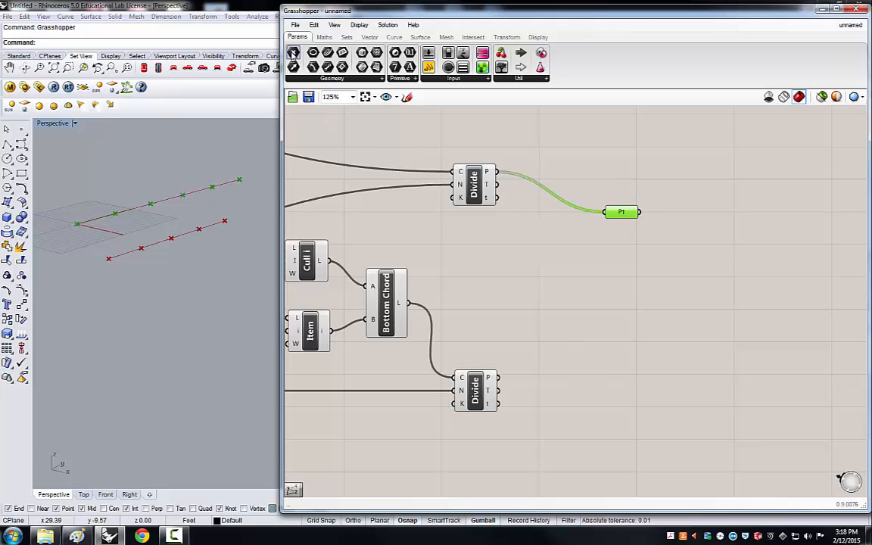
left_click_drag(293, 52, 628, 386)
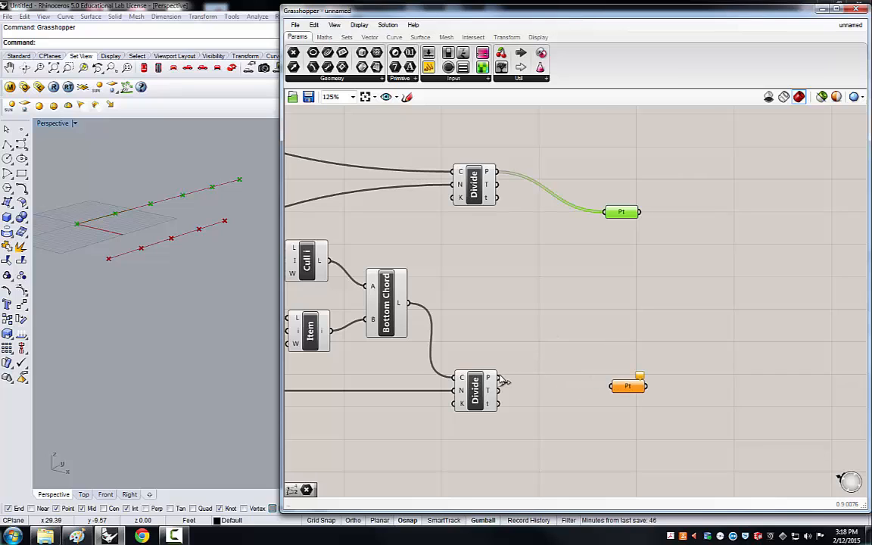
left_click_drag(496, 378, 616, 364)
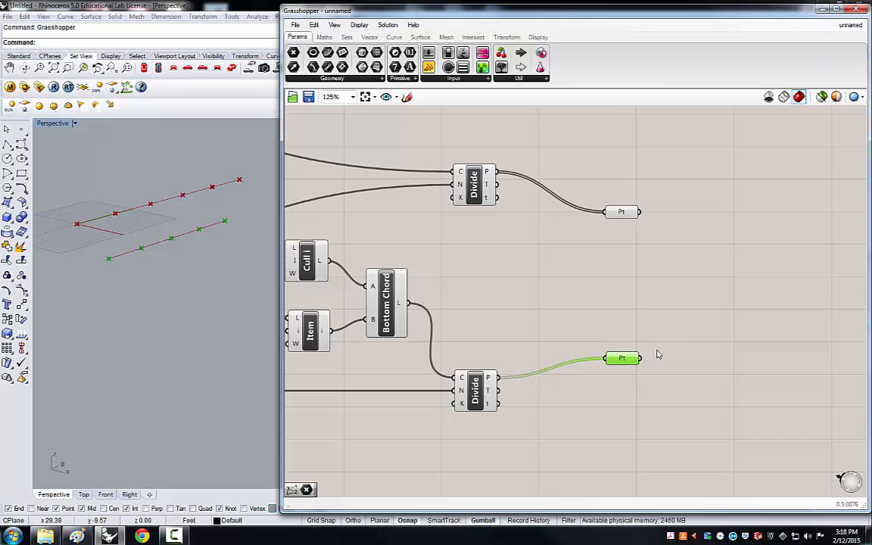
Select each Point parameter in turn to highlight its chord points in the viewport.
left_click(627, 213)
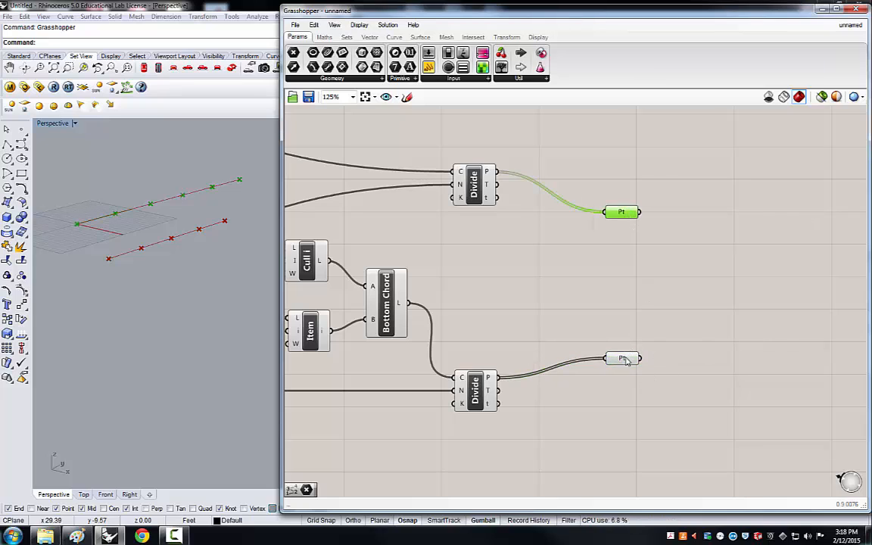
left_click_drag(625, 361, 625, 370)
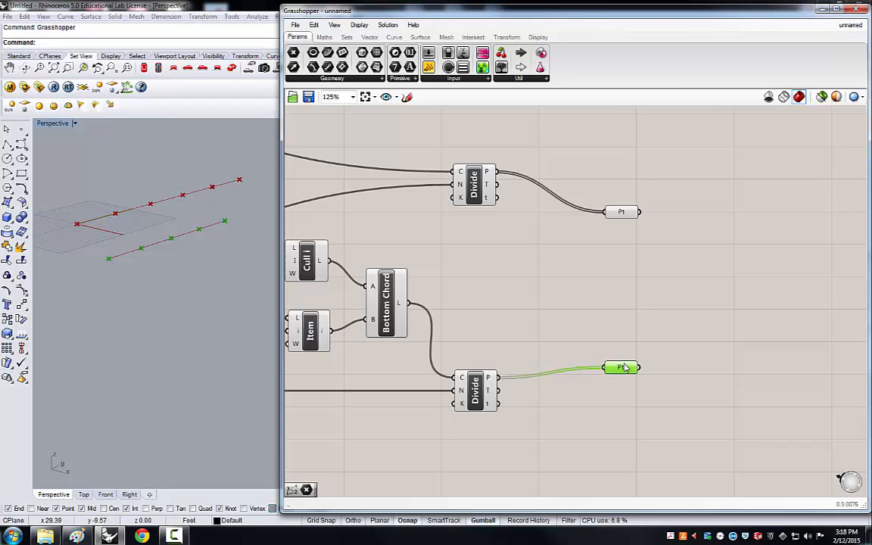
left_click(625, 212)
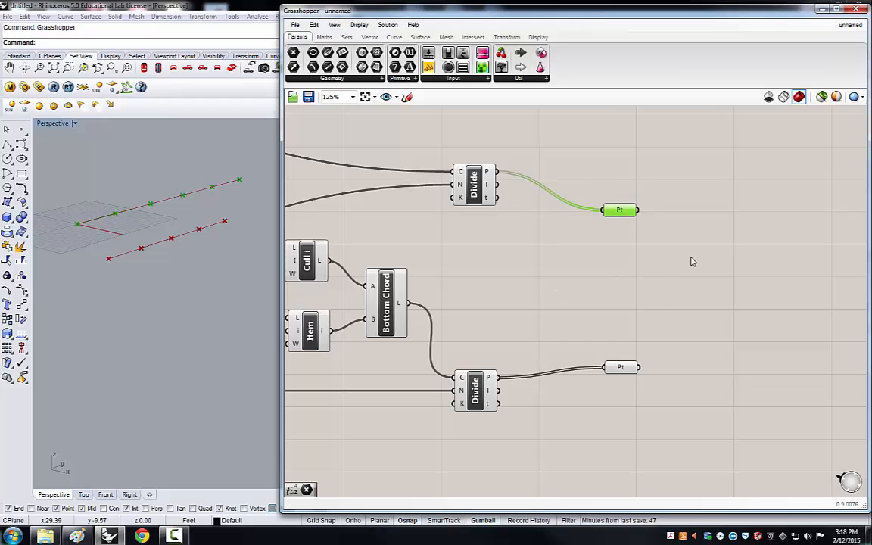
left_click_drag(621, 368, 620, 362)
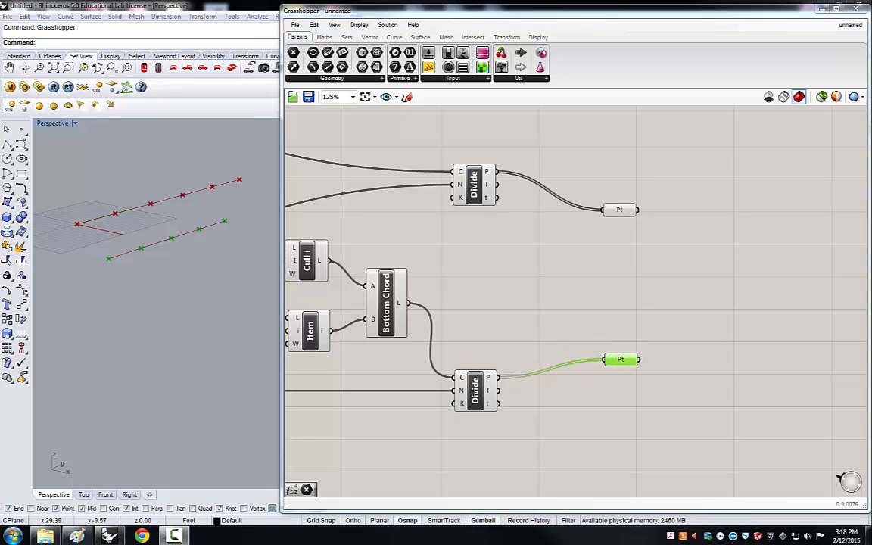
Add a Point List display component and connect the upper chord's Pt parameter to its points input.
key("Escape")
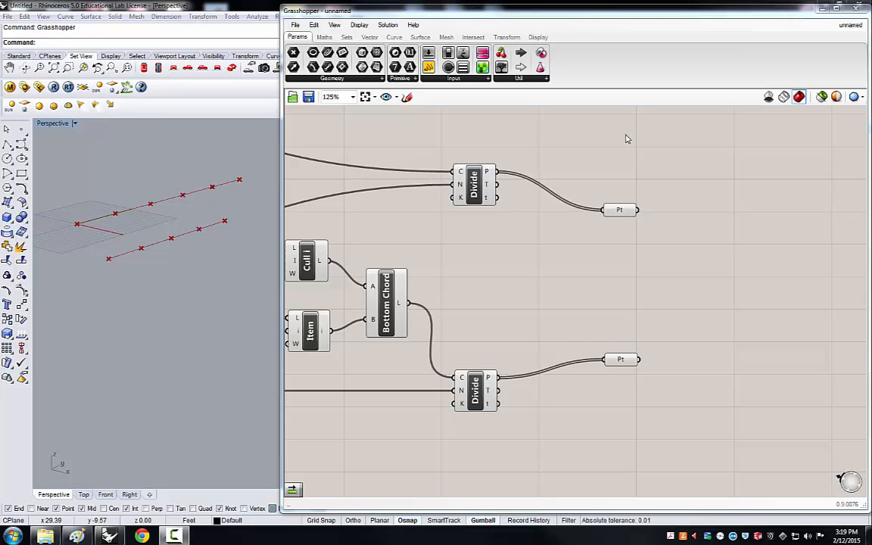
left_click(537, 37)
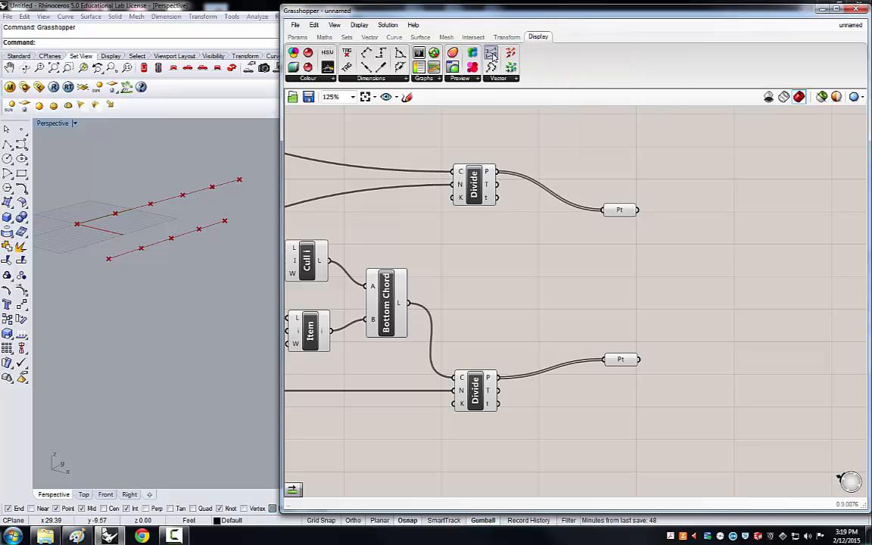
left_click_drag(491, 56, 672, 255)
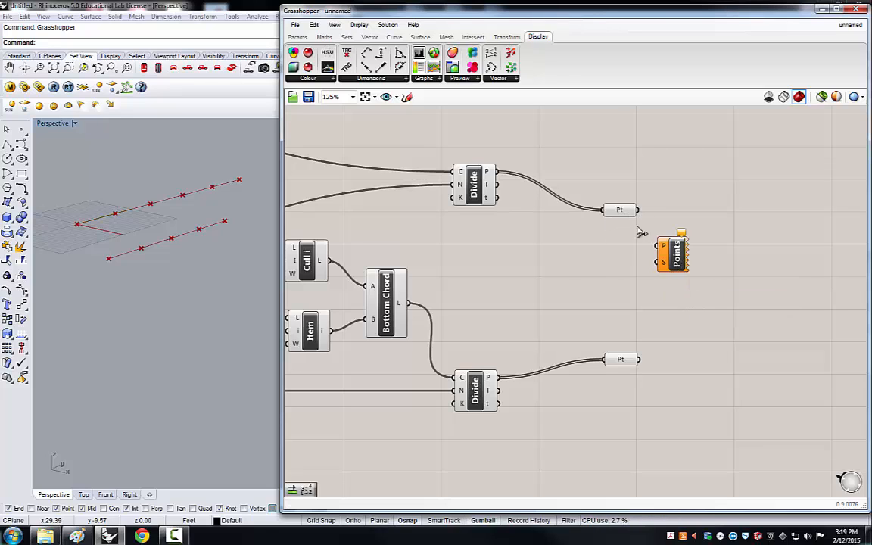
left_click_drag(638, 209, 651, 248)
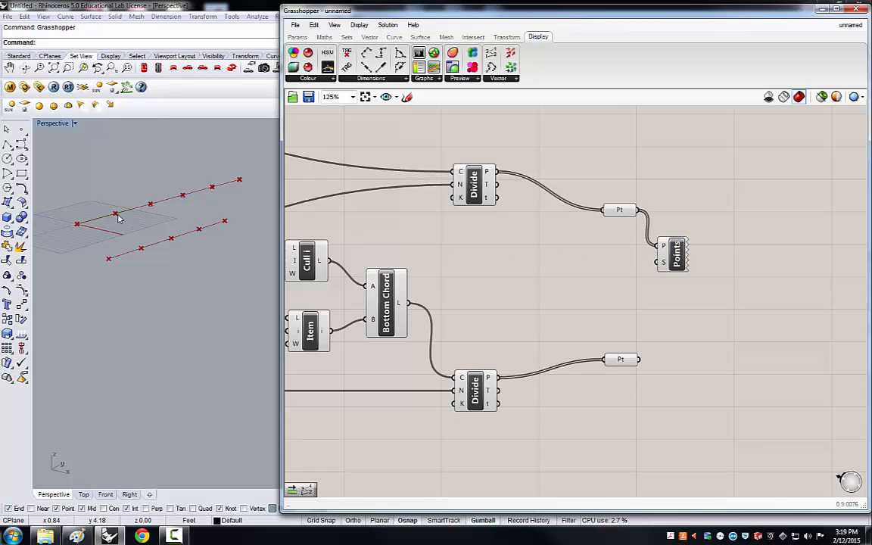
left_click_drag(673, 257, 690, 254)
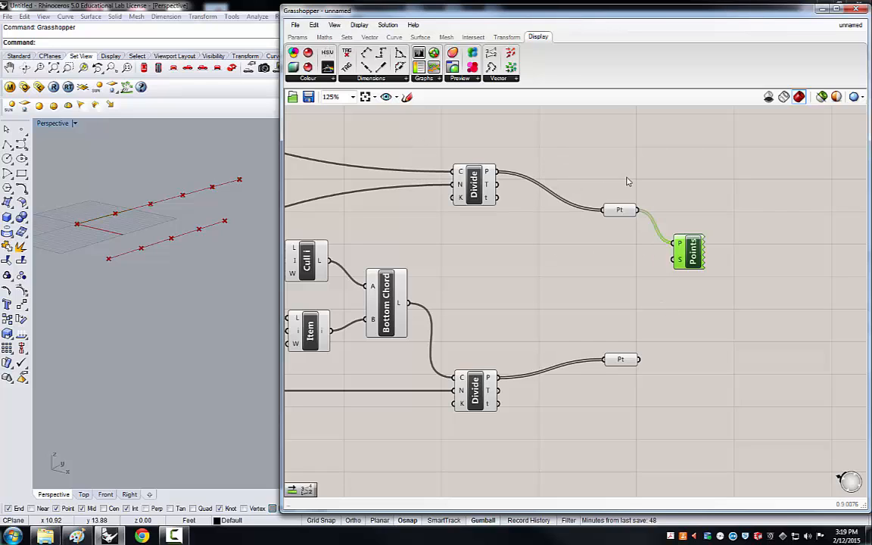
left_click_drag(689, 251, 690, 243)
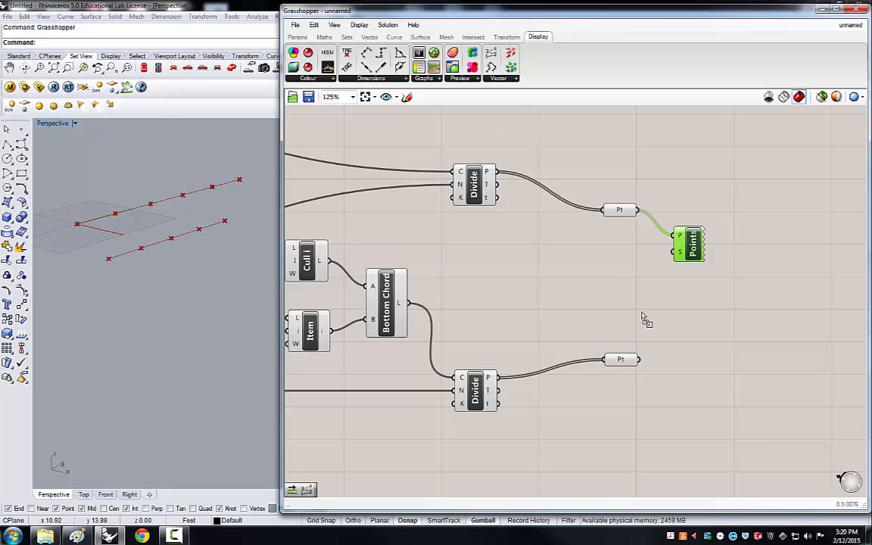
Paste a second Point List component, connect the lower chord's Pt parameter to it, and align both.
key("ctrl+v")
left_click_drag(690, 334, 696, 359)
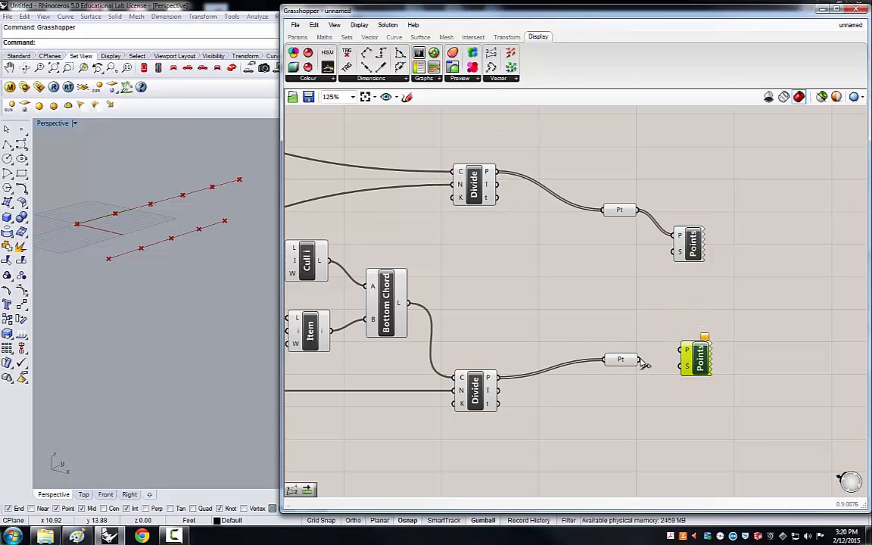
left_click_drag(640, 360, 680, 349)
left_click_drag(700, 331, 704, 320)
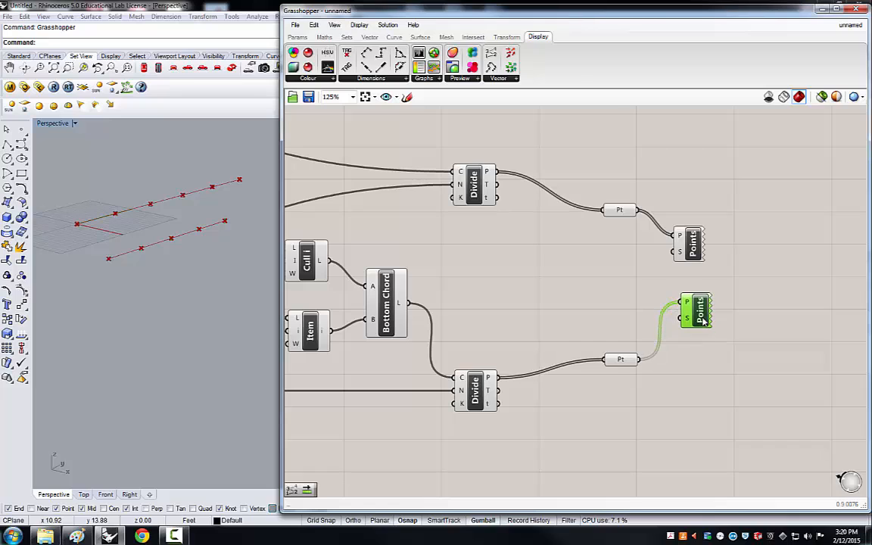
left_click_drag(692, 250, 698, 257)
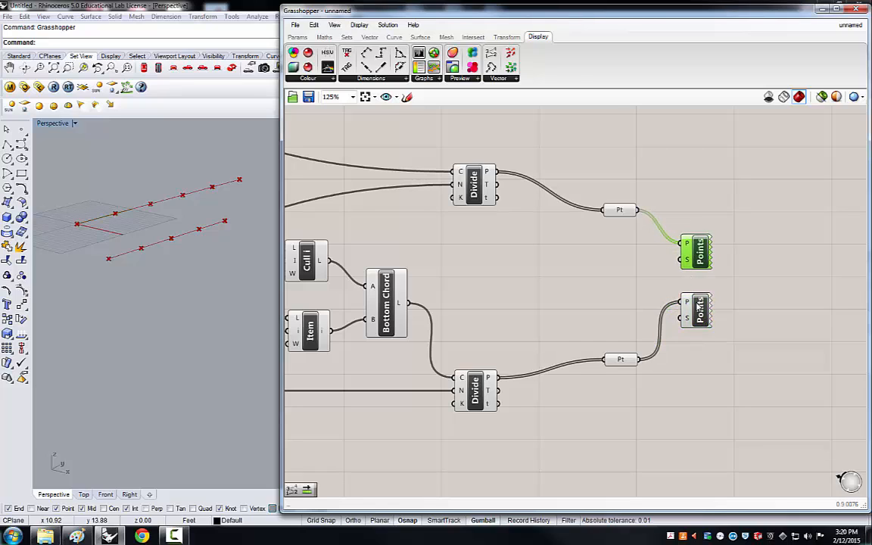
left_click_drag(700, 308, 700, 300)
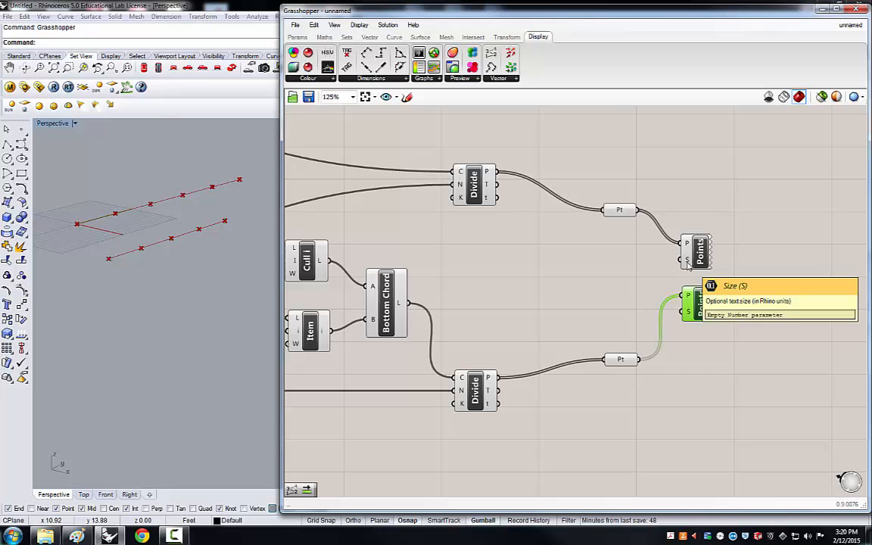
left_click(668, 168)
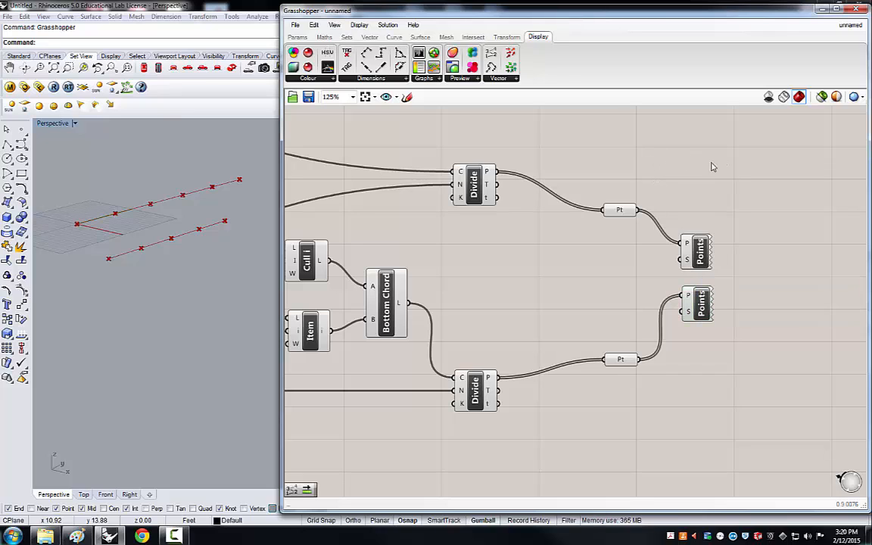
Move the Divide, Pt and Point List components closer to the Bottom Chord component.
left_click_drag(711, 167, 609, 422)
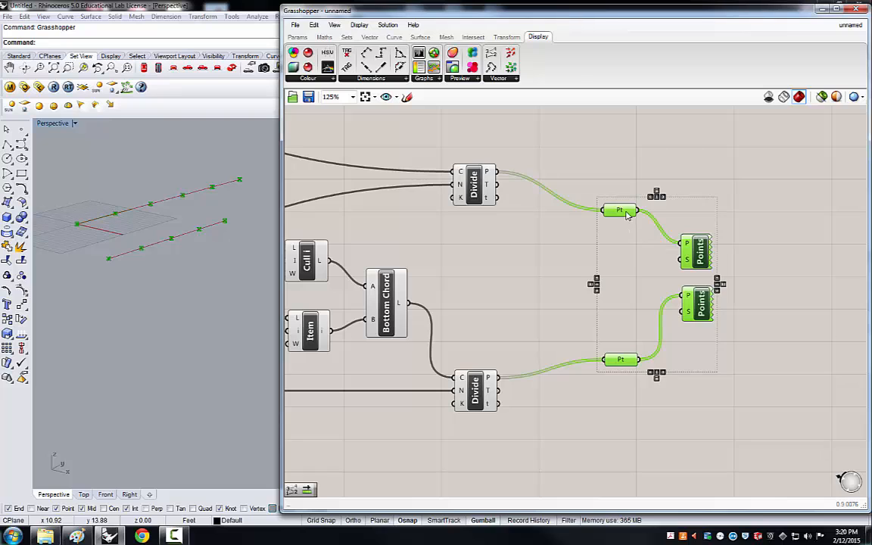
left_click_drag(626, 216, 563, 212)
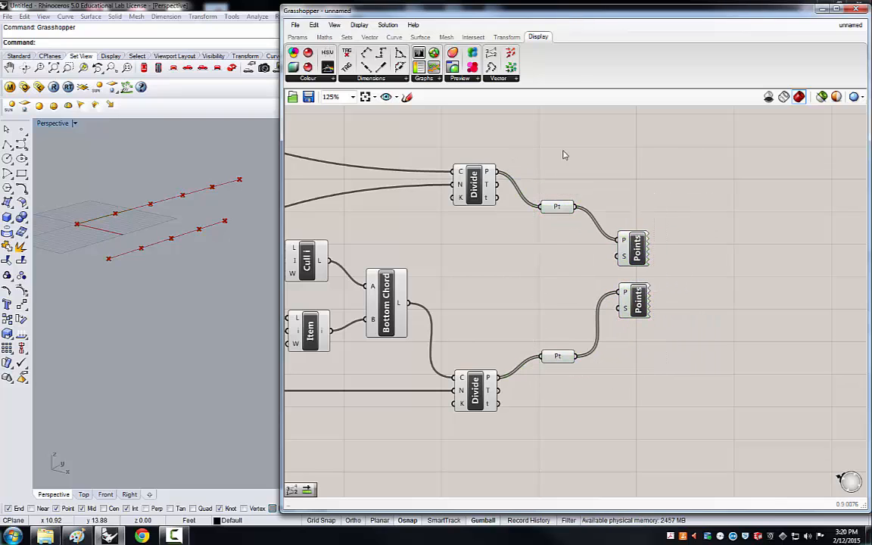
left_click_drag(637, 138, 456, 422)
left_click_drag(485, 199, 467, 199)
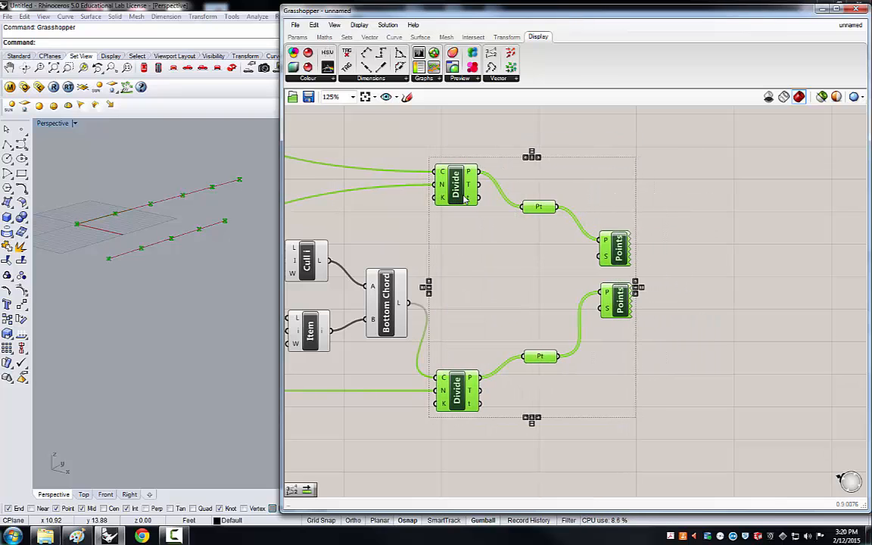
left_click_drag(393, 312, 385, 306)
left_click(533, 262)
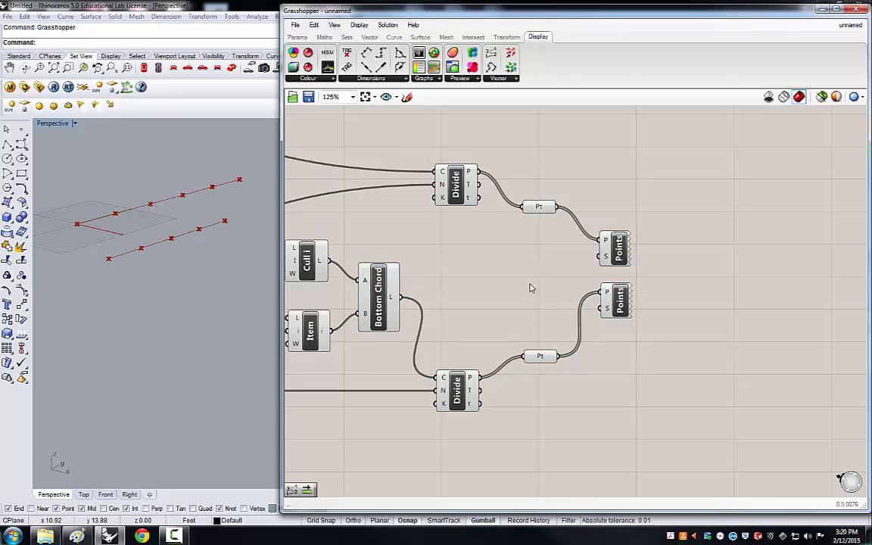
Copy a number panel and connect the copy to the size inputs of both Point List components.
scroll(511, 312, "down", 1)
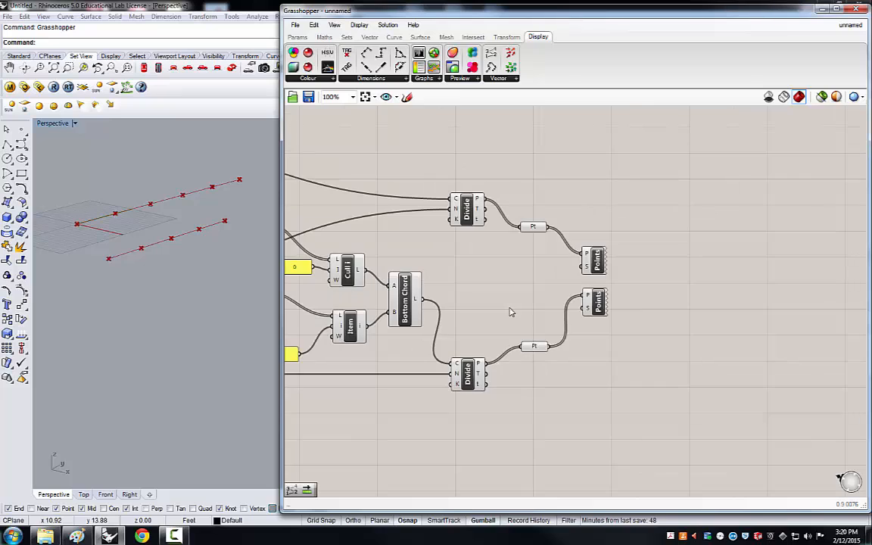
scroll(416, 355, "down", 1)
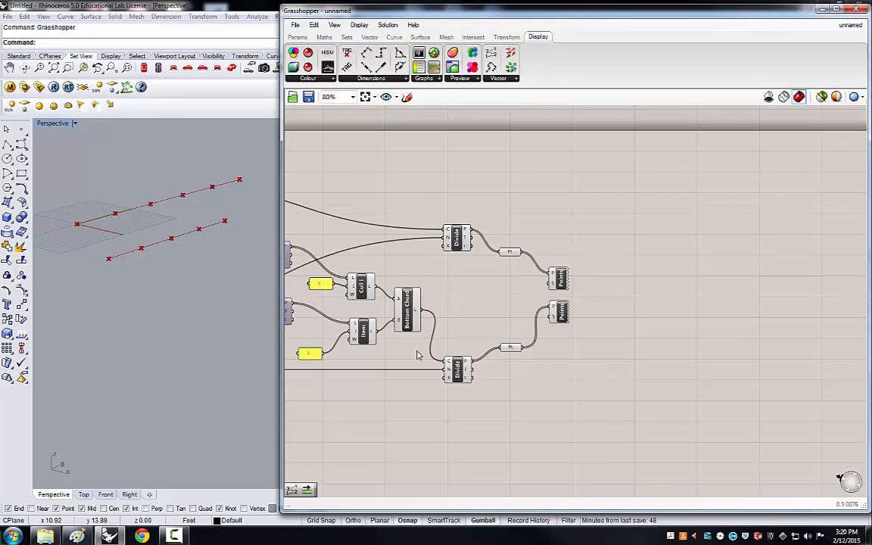
left_click(308, 356)
key("ctrl+c")
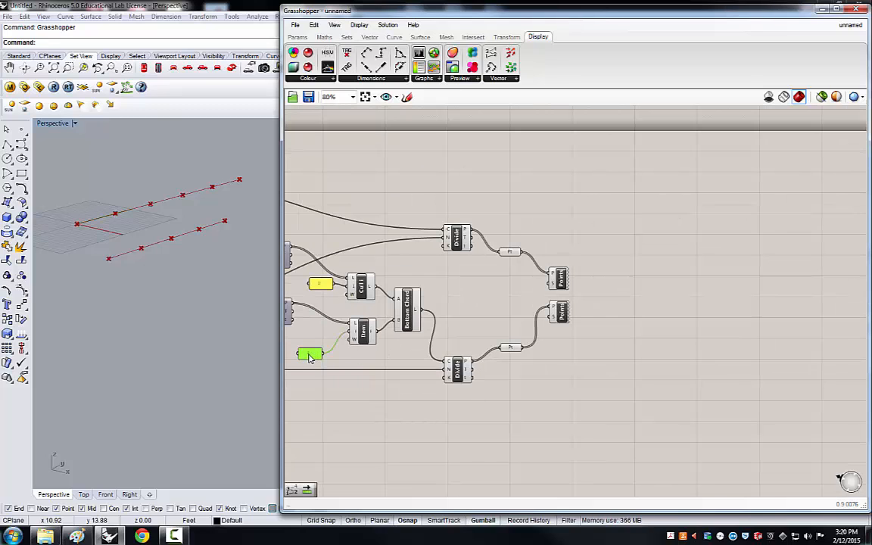
key("ctrl+v")
left_click_drag(312, 356, 551, 312)
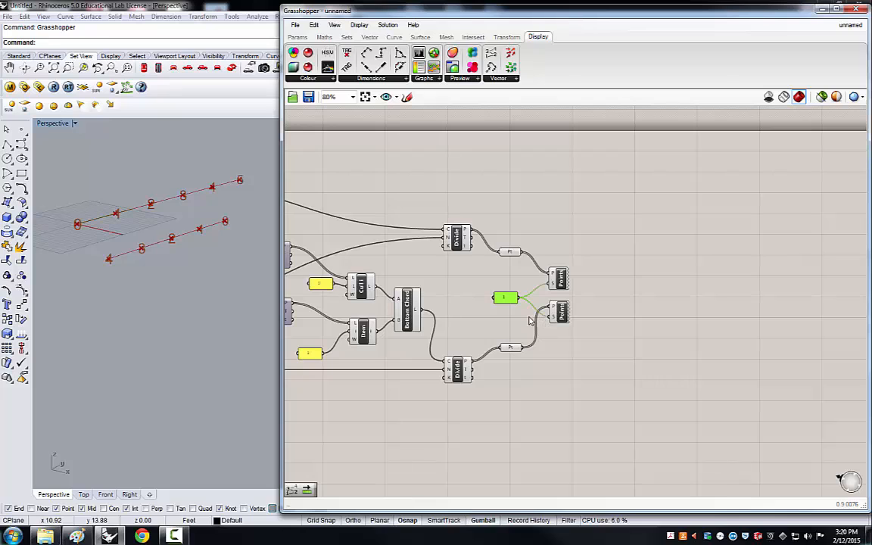
Set the label size panel's value to 2.
scroll(95, 227, "up", 3)
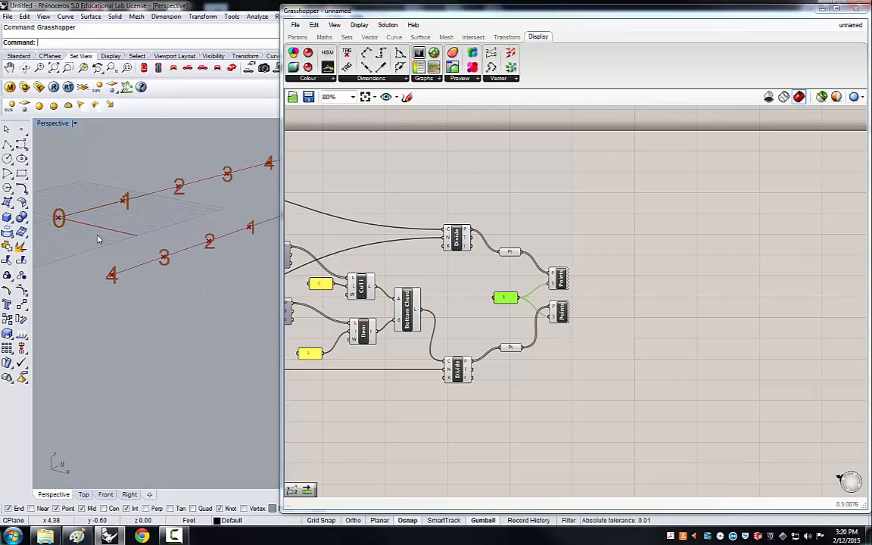
right_click_drag(80, 243, 87, 245)
scroll(66, 242, "down", 2)
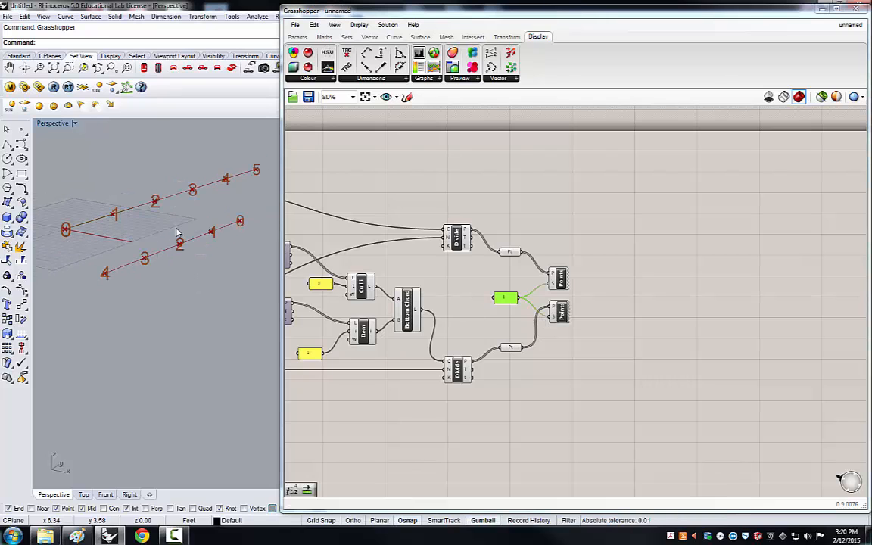
scroll(177, 233, "up", 2)
scroll(178, 233, "down", 2)
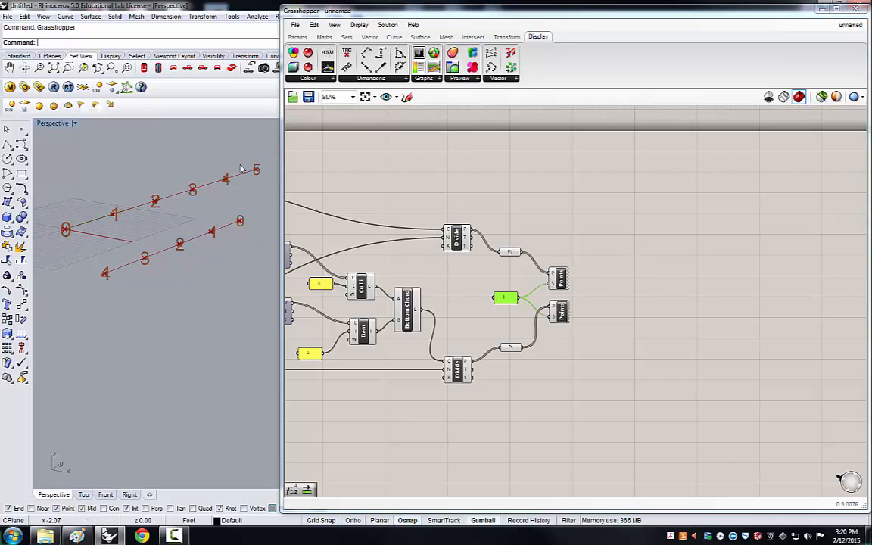
double_click(503, 300)
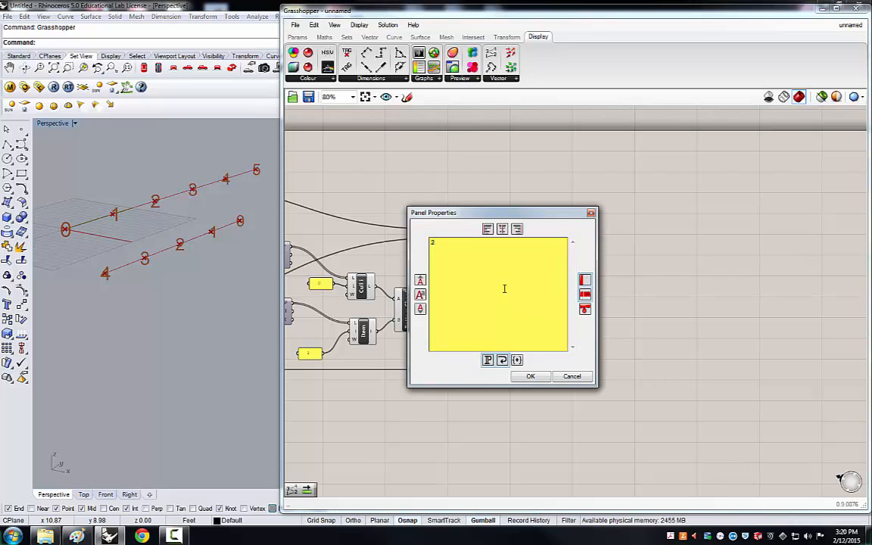
left_click(531, 377)
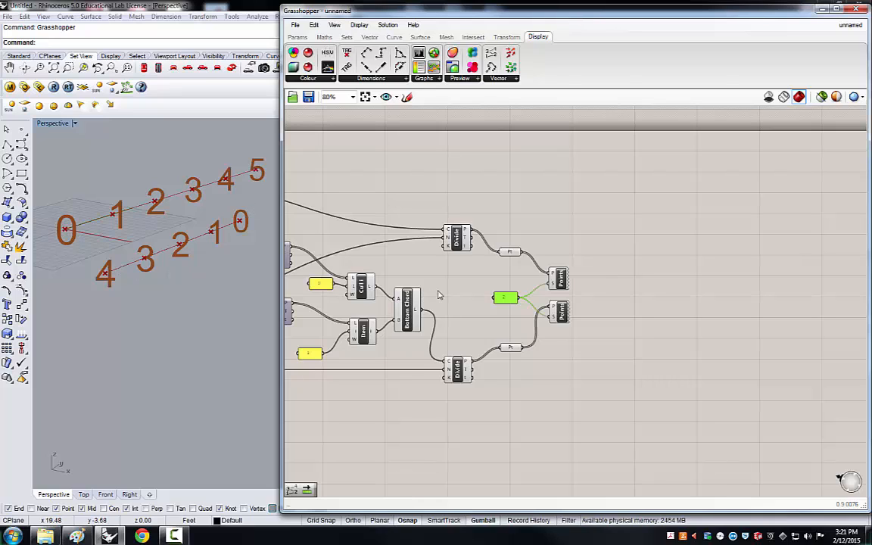
Rewire the Bottom Chord's inputs to test reversing the bottom chord's point numbering.
scroll(560, 308, "down", 3)
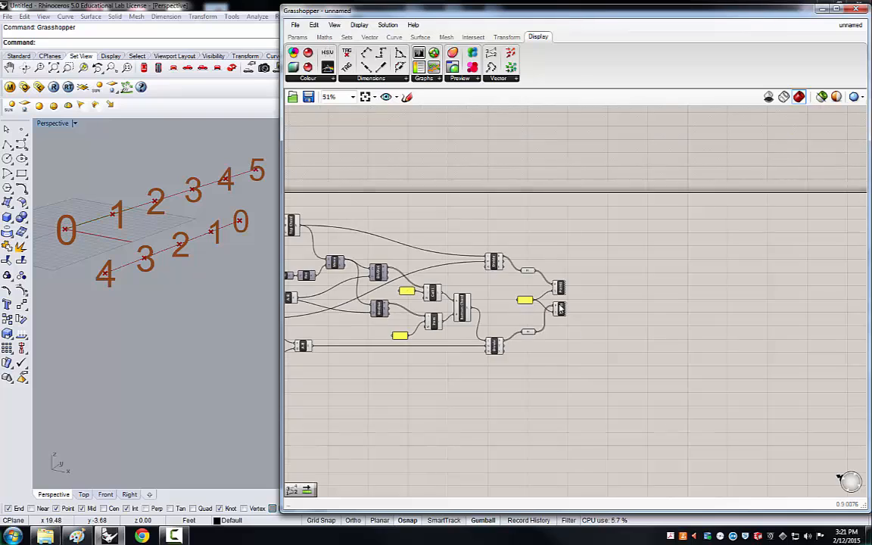
scroll(447, 371, "up", 3)
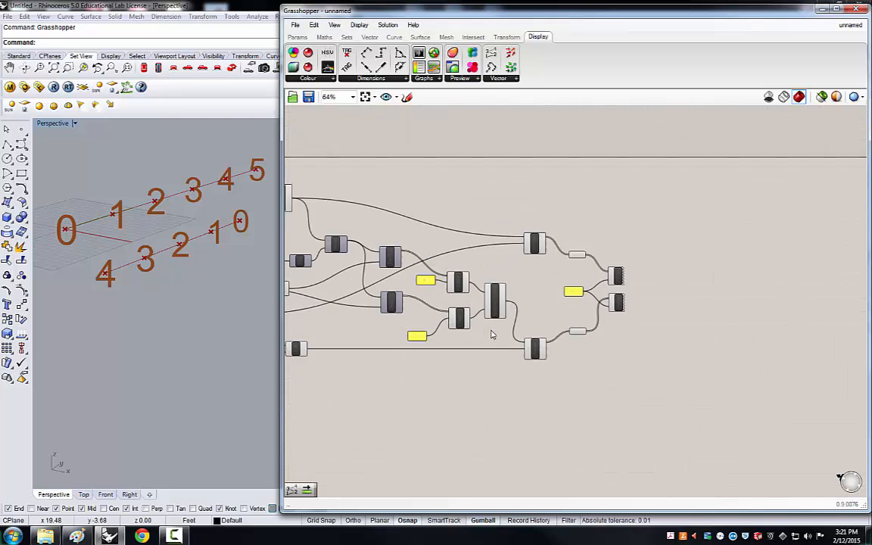
scroll(492, 335, "up", 4)
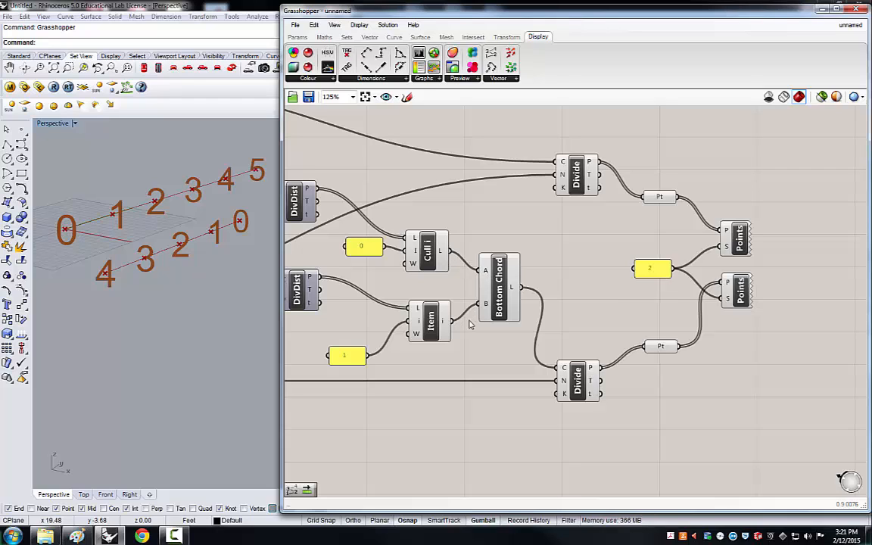
left_click_drag(451, 251, 479, 271)
left_click(175, 335)
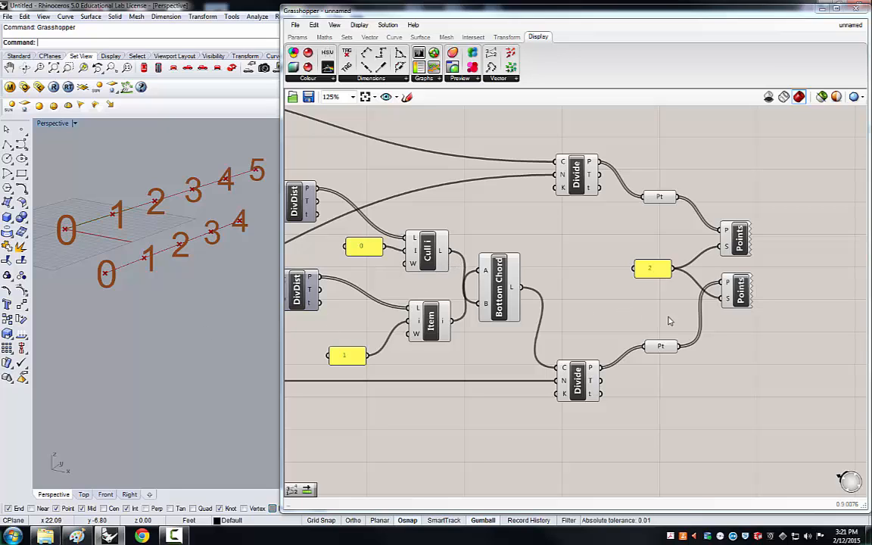
left_click(659, 347)
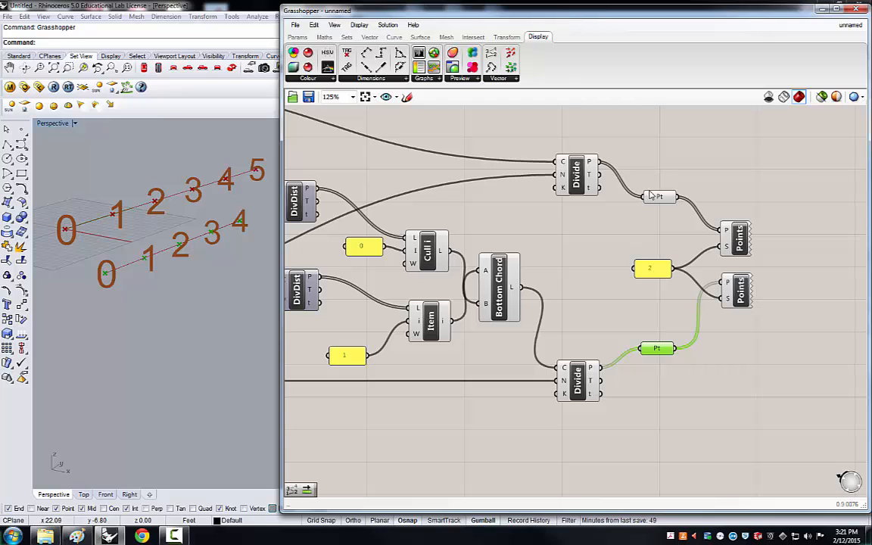
Align the Divide components and size panel, then reconnect Cull and Item outputs to Bottom Chord's A and B inputs.
left_click_drag(576, 180, 559, 186)
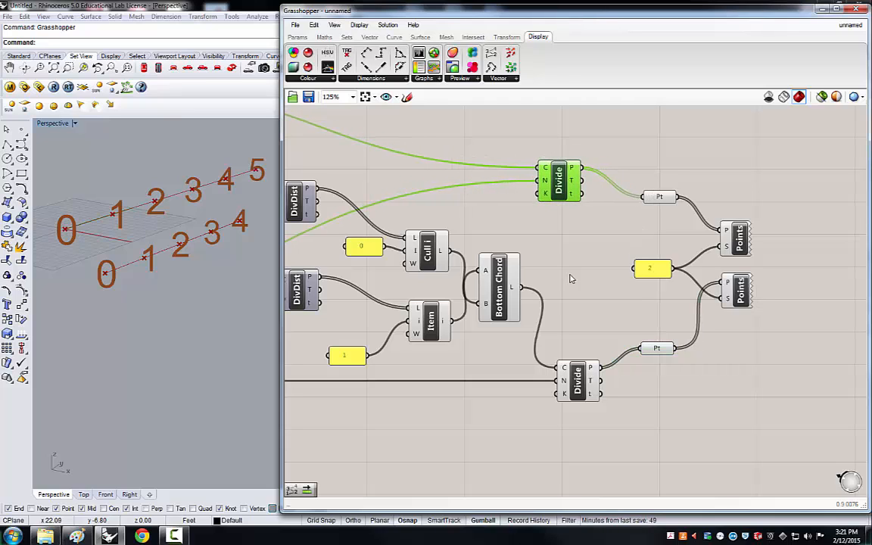
left_click_drag(577, 382, 568, 372)
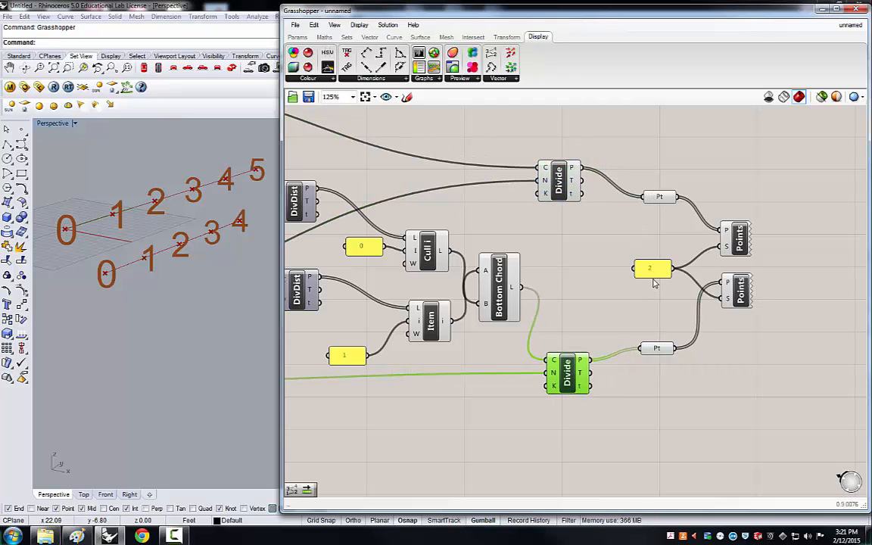
left_click_drag(659, 274, 670, 272)
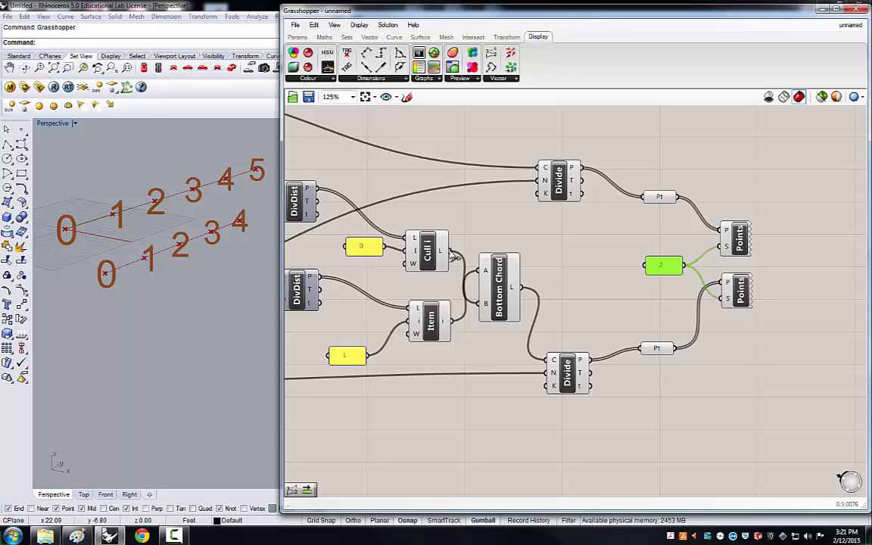
left_click_drag(451, 252, 479, 271)
left_click_drag(453, 322, 478, 304)
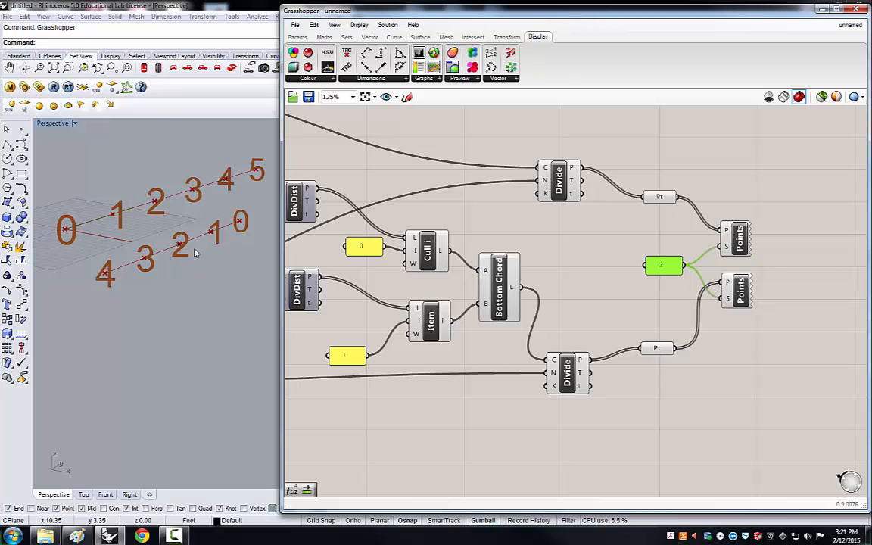
Insert a Reverse List between the bottom chord's Divide points and its Pt parameter to reverse the bottom point numbering.
left_click(296, 289)
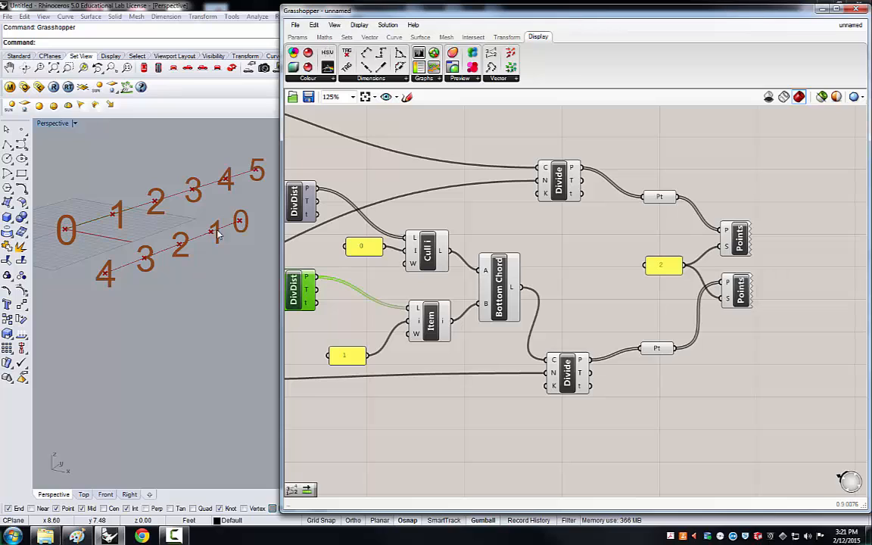
left_click(562, 271)
left_click_drag(658, 353, 691, 345)
double_click(657, 392)
type("reverse")
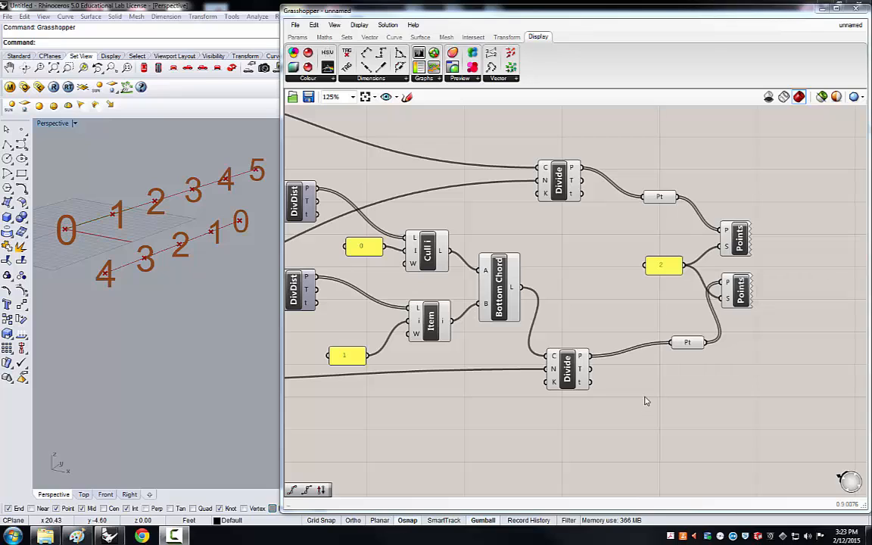
double_click(645, 426)
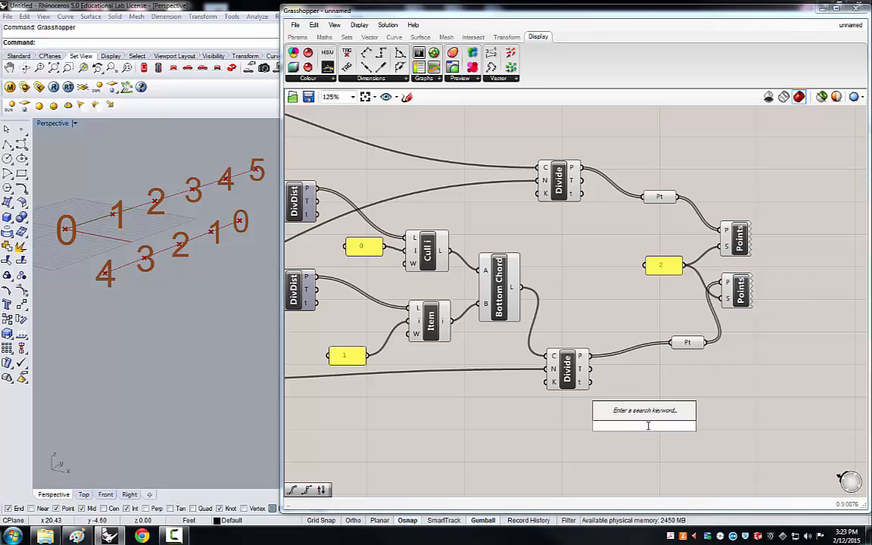
type("rev")
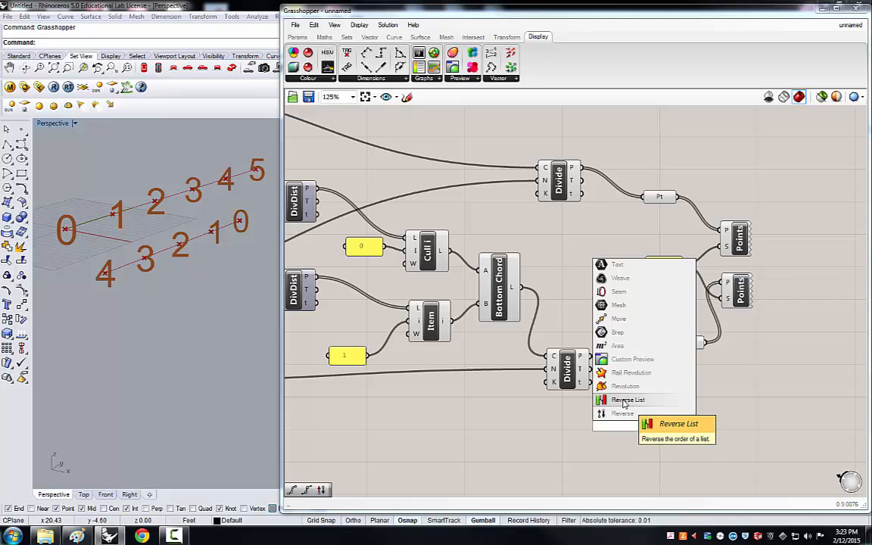
left_click(624, 402)
left_click_drag(642, 418, 646, 389)
left_click_drag(590, 356, 675, 344)
left_click_drag(631, 381, 636, 353)
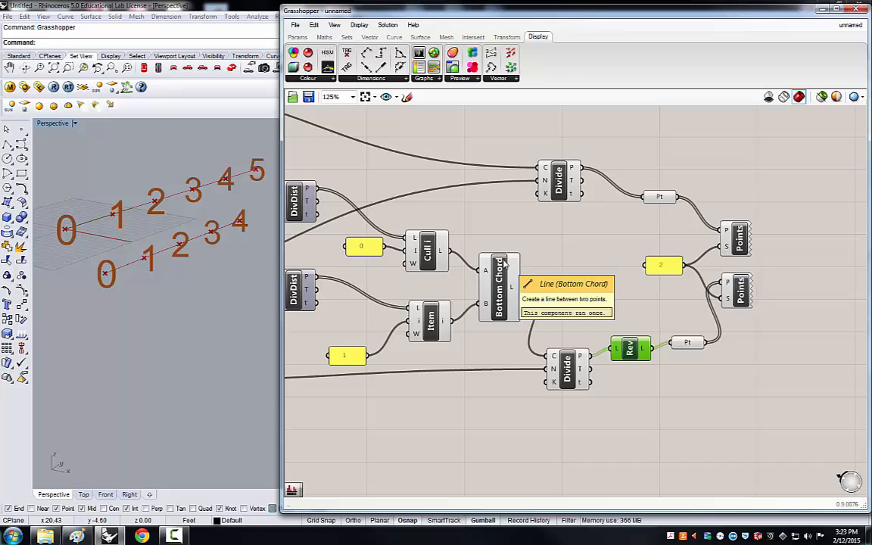
Zoom out and back in to review the whole definition and inspect the Panels slider.
left_click(578, 261)
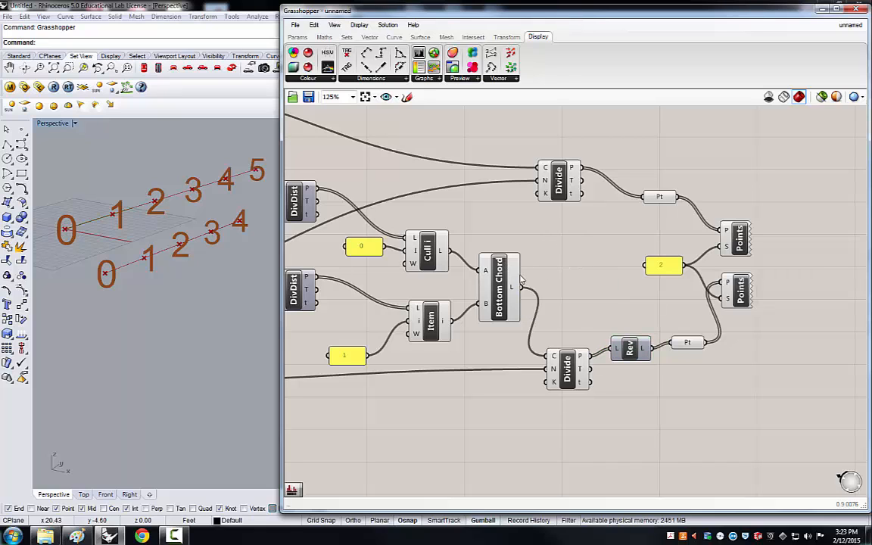
scroll(467, 277, "down", 2)
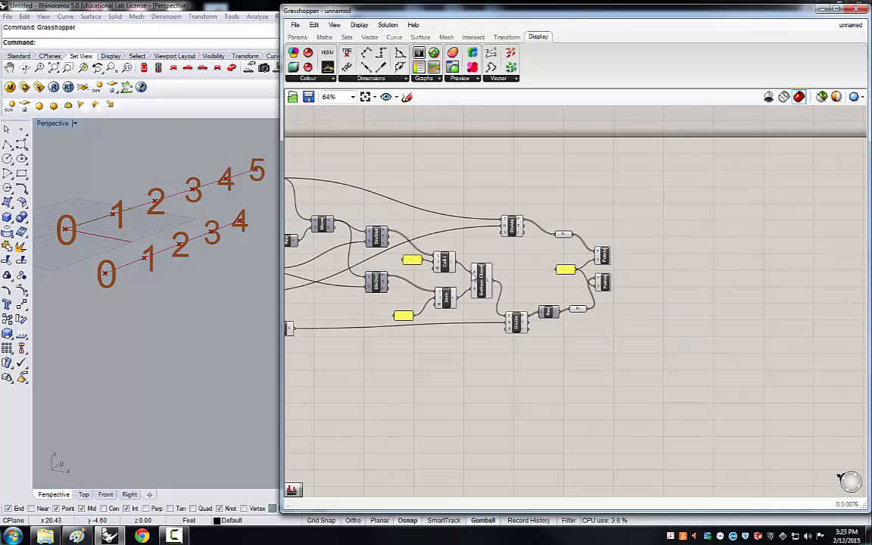
scroll(612, 241, "up", 4)
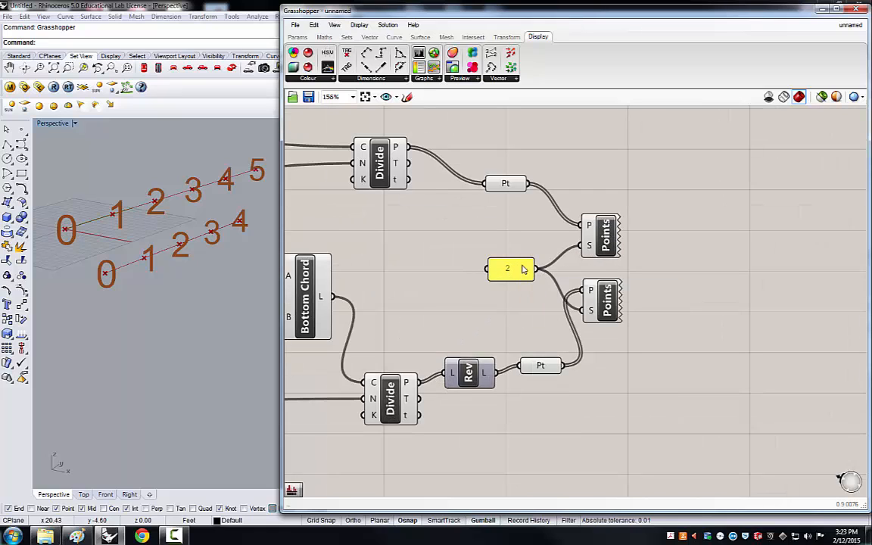
scroll(666, 266, "down", 6)
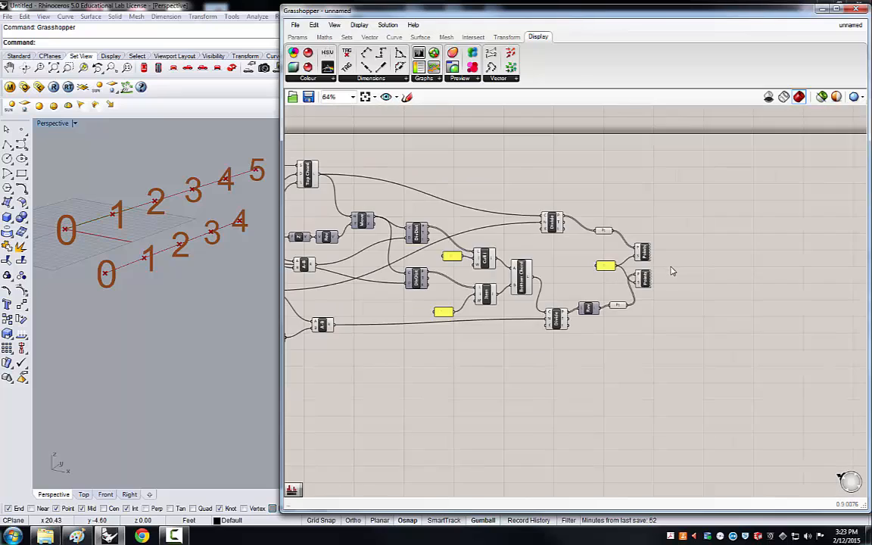
scroll(443, 277, "up", 6)
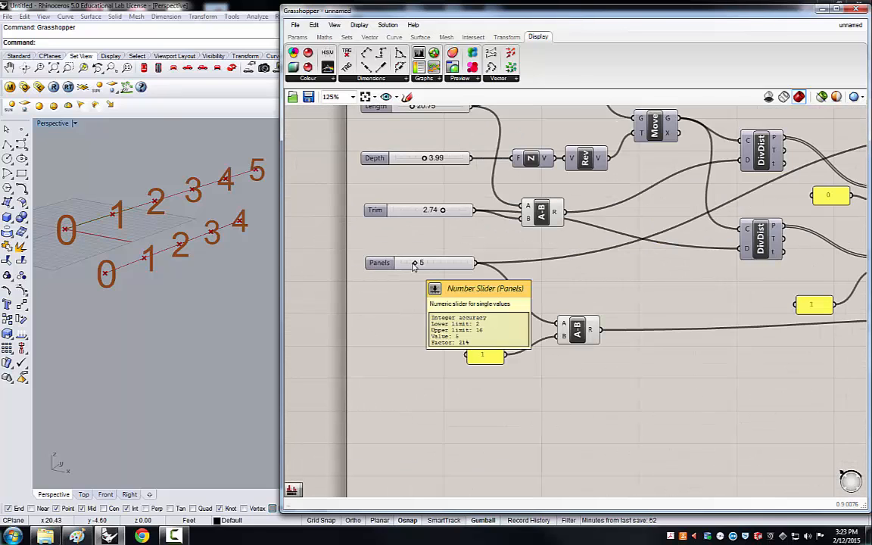
mouse_move(417, 263)
left_mouse_down()
mouse_move(432, 262)
mouse_move(418, 266)
left_mouse_up()
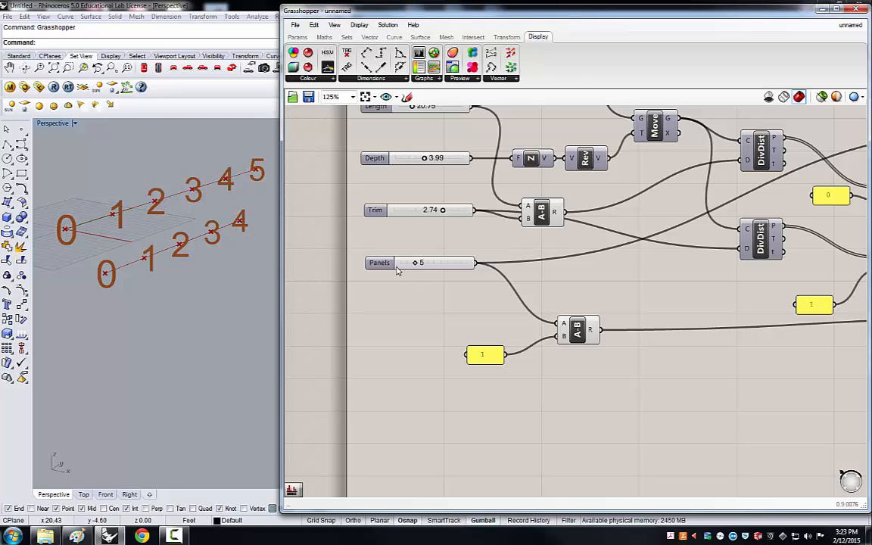
scroll(405, 328, "down", 5)
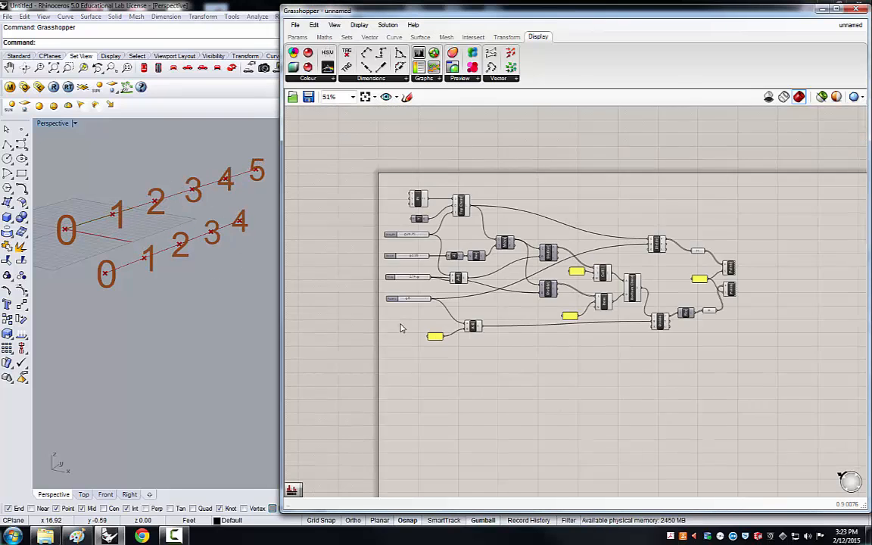
scroll(695, 286, "up", 5)
scroll(677, 318, "up", 1)
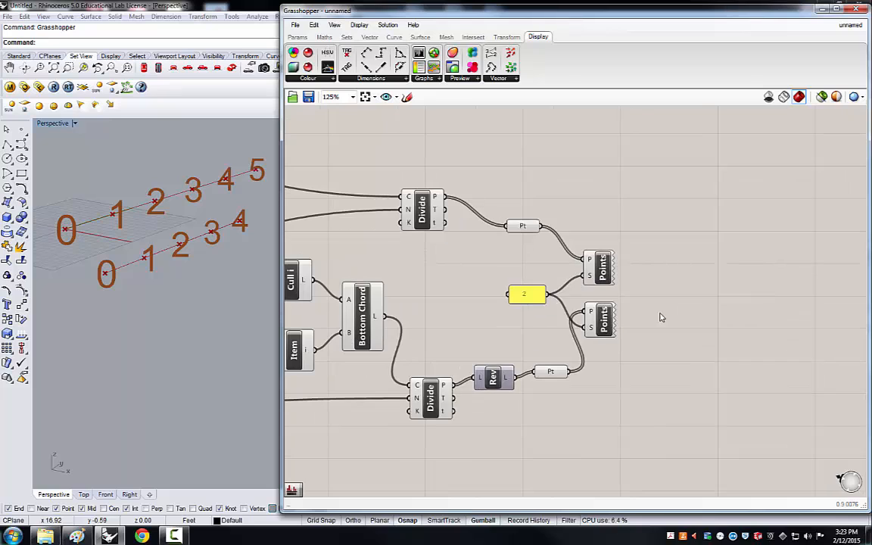
scroll(463, 263, "down", 1)
scroll(482, 294, "up", 1)
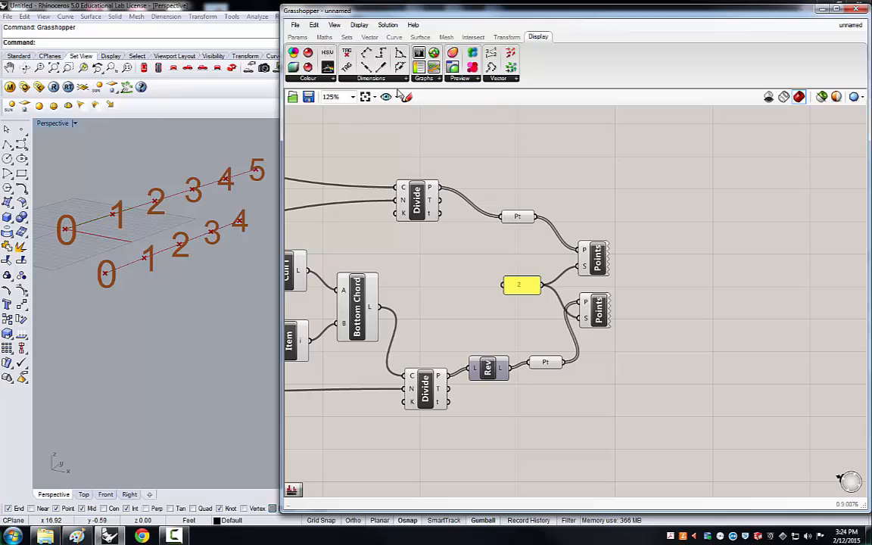
Add a Line component connecting the top chord points to A and the reversed bottom chord points to B.
left_click(393, 37)
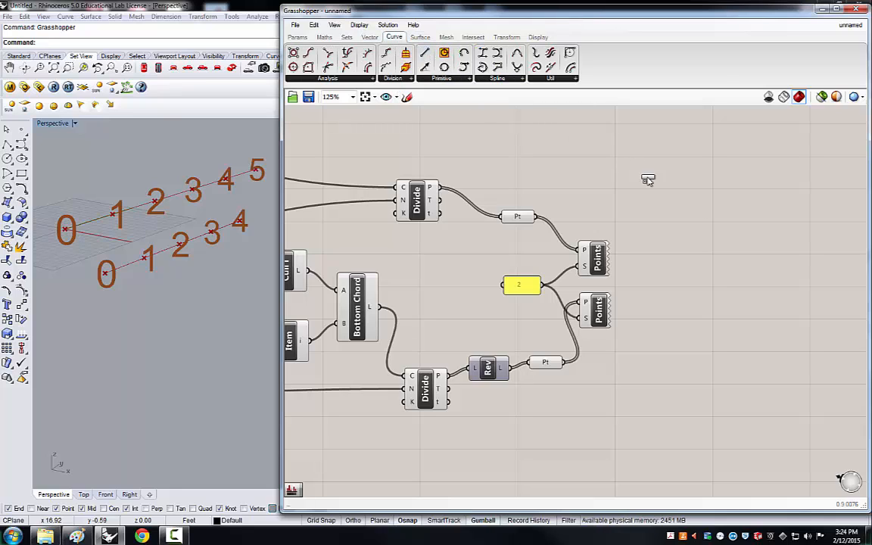
left_click_drag(647, 180, 754, 227)
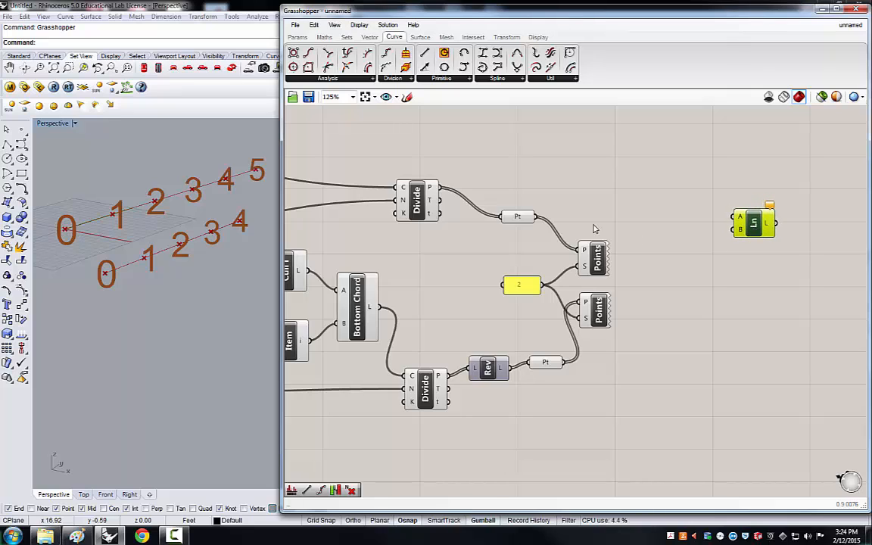
left_click_drag(537, 220, 733, 219)
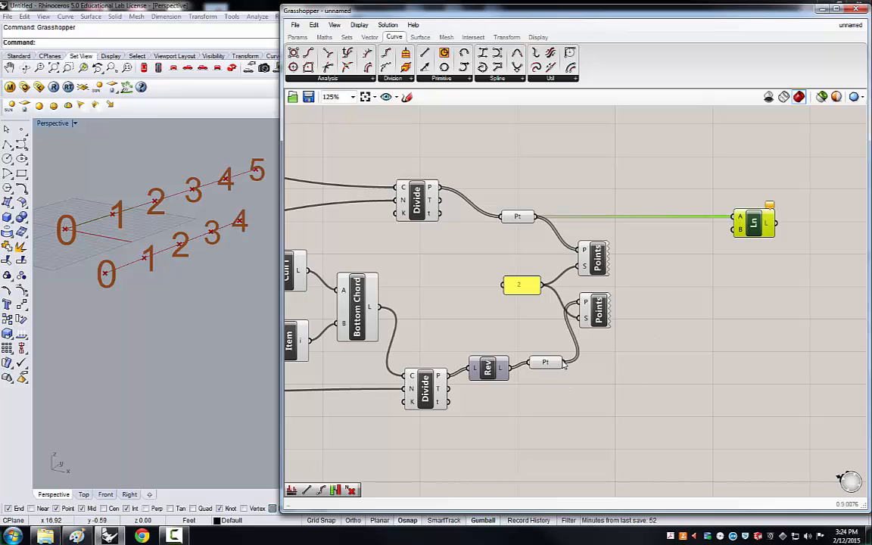
left_click_drag(564, 363, 738, 229)
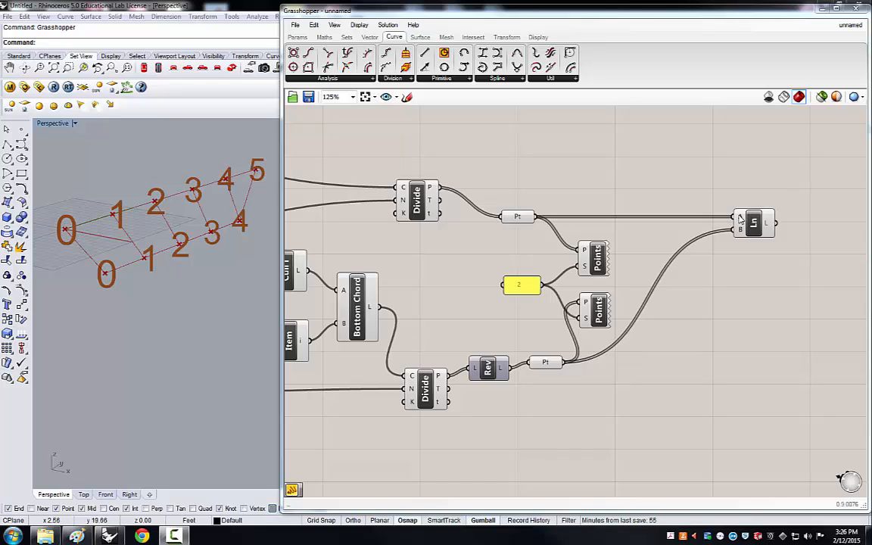
mouse_move(740, 219)
left_click_drag(751, 221, 770, 222)
left_click(708, 338)
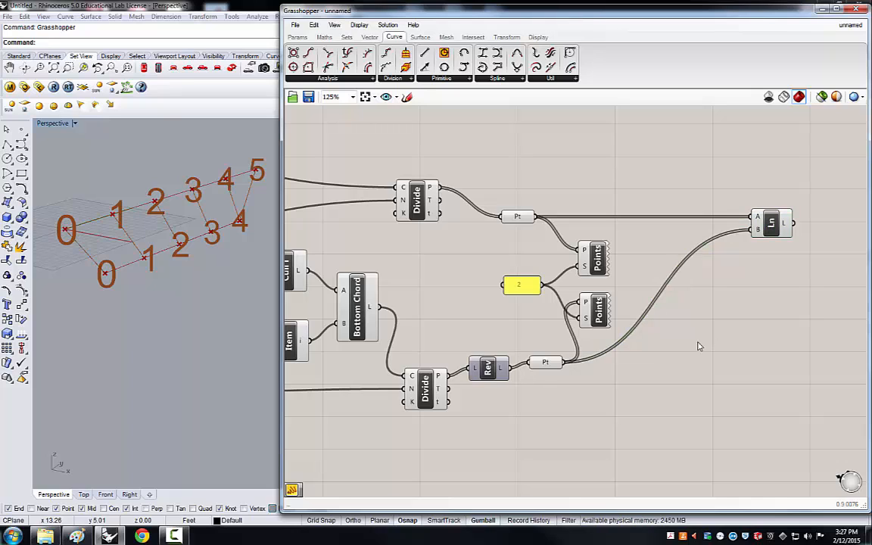
Insert a Shortest List component between both point parameters and the Line component's A and B inputs.
double_click(710, 366)
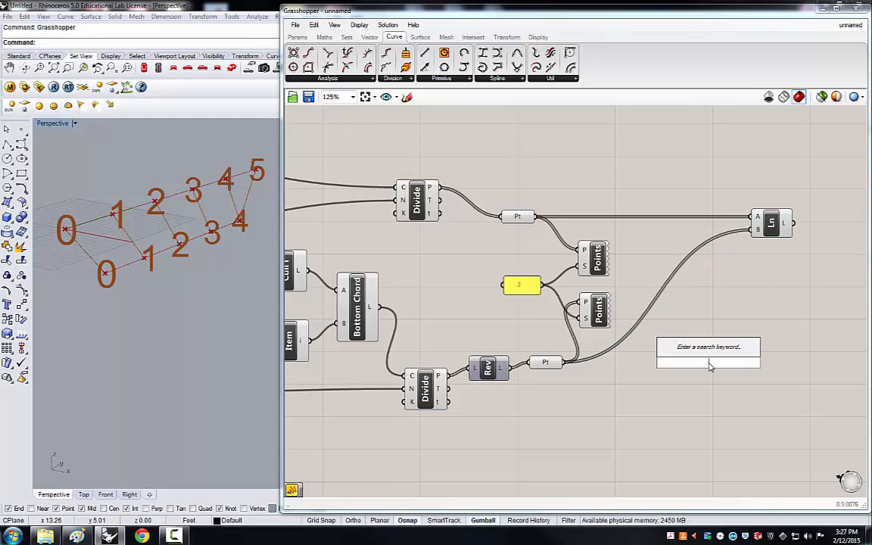
type("short")
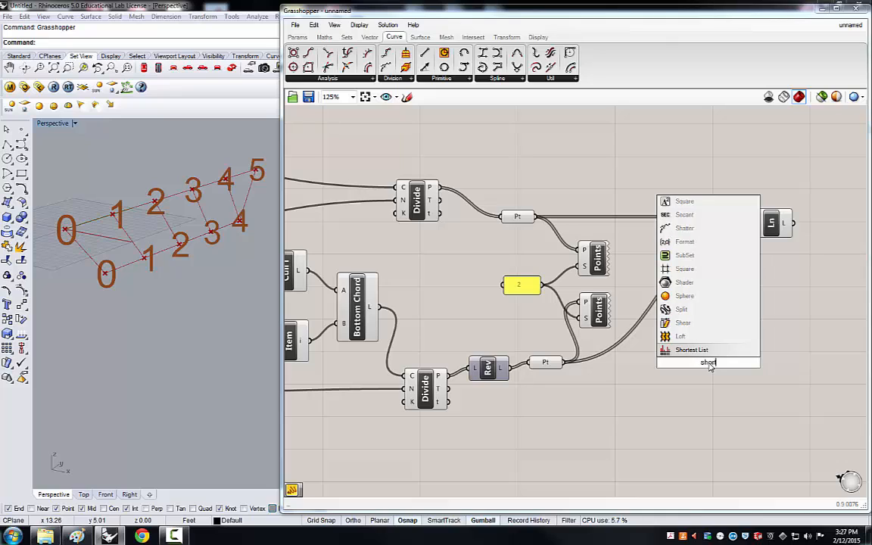
left_click(695, 351)
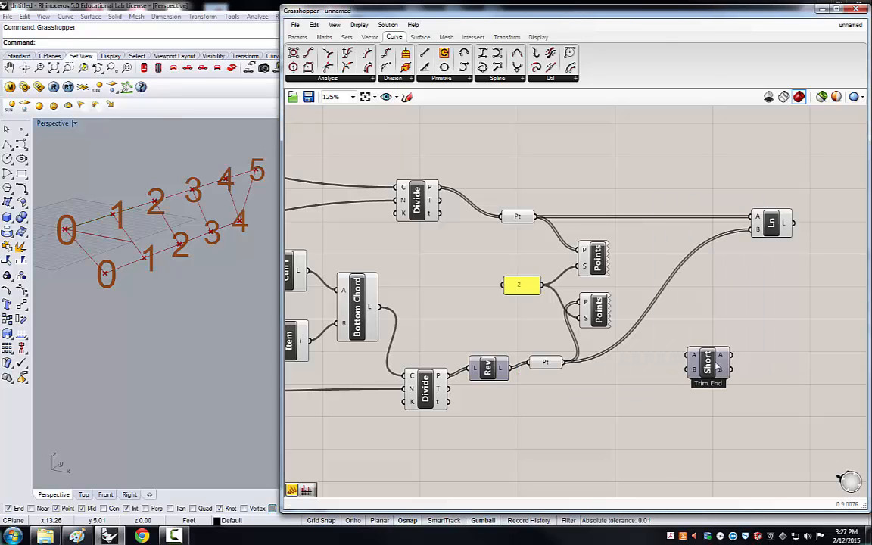
left_click_drag(710, 358, 715, 300)
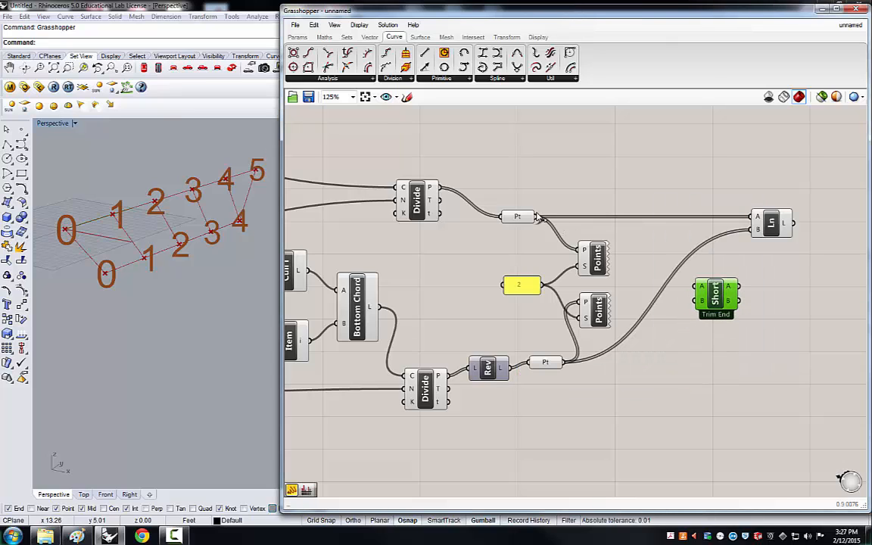
left_click_drag(536, 217, 698, 289)
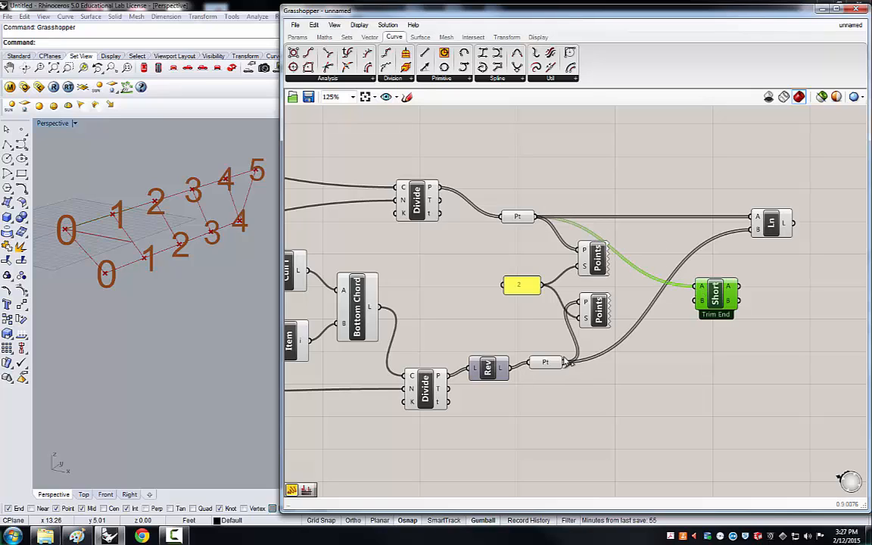
left_click_drag(564, 362, 755, 217)
left_click_drag(724, 292, 755, 230)
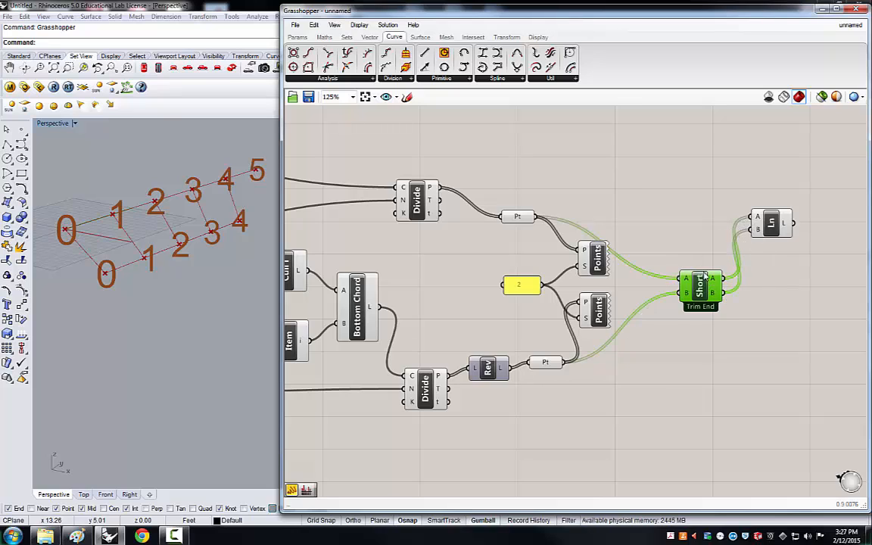
left_click_drag(702, 286, 715, 225)
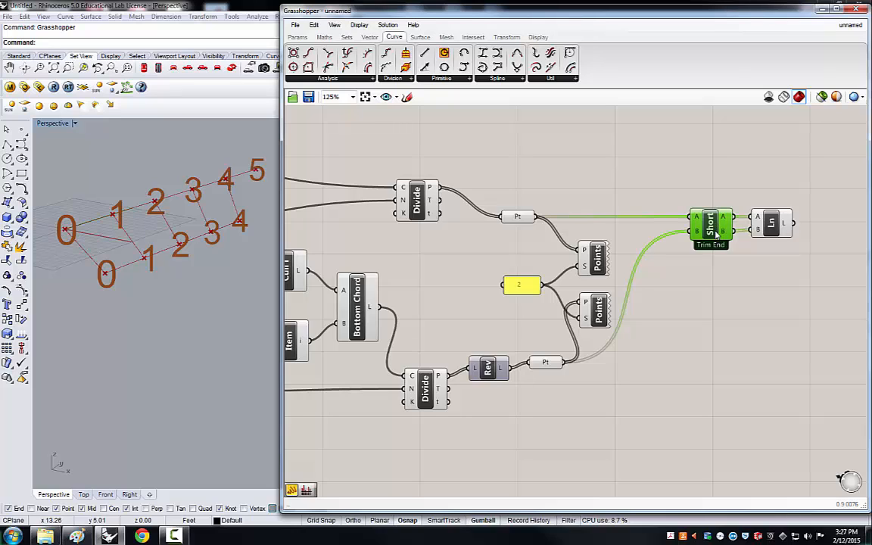
left_click_drag(714, 232, 717, 232)
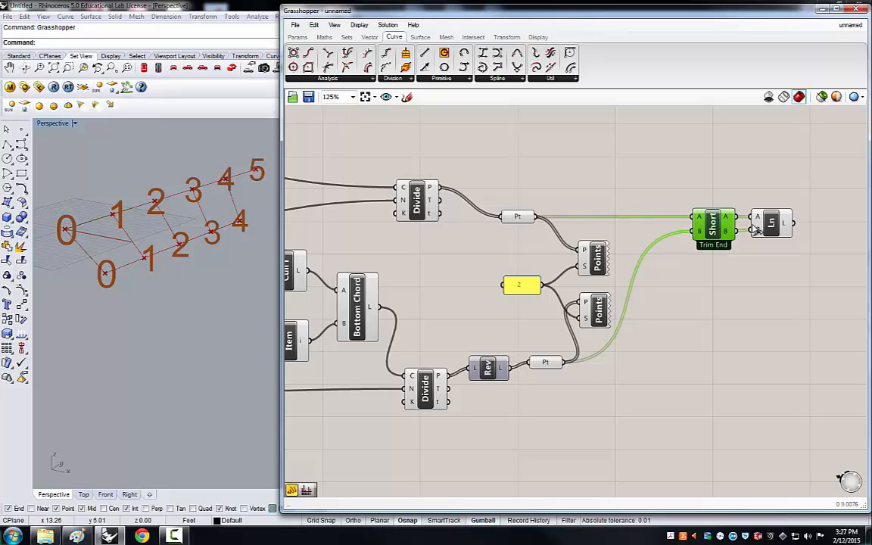
left_click_drag(771, 225, 775, 231)
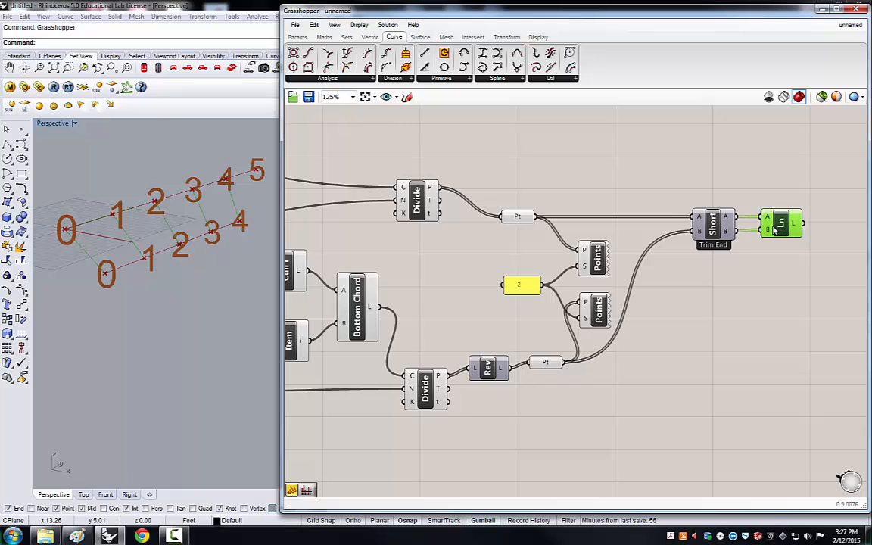
mouse_move(768, 232)
mouse_move(700, 218)
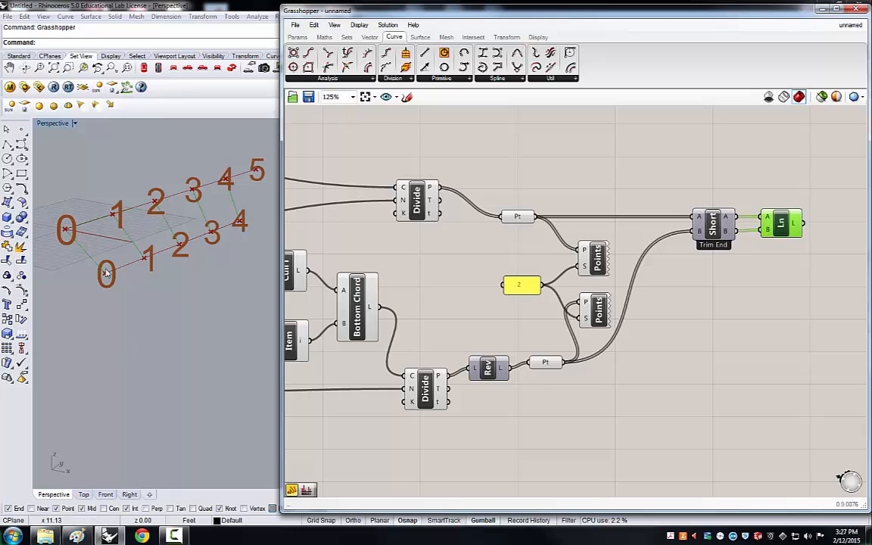
Tidy the Shortest List and Line components into alignment beside the point parameters.
left_click(142, 294)
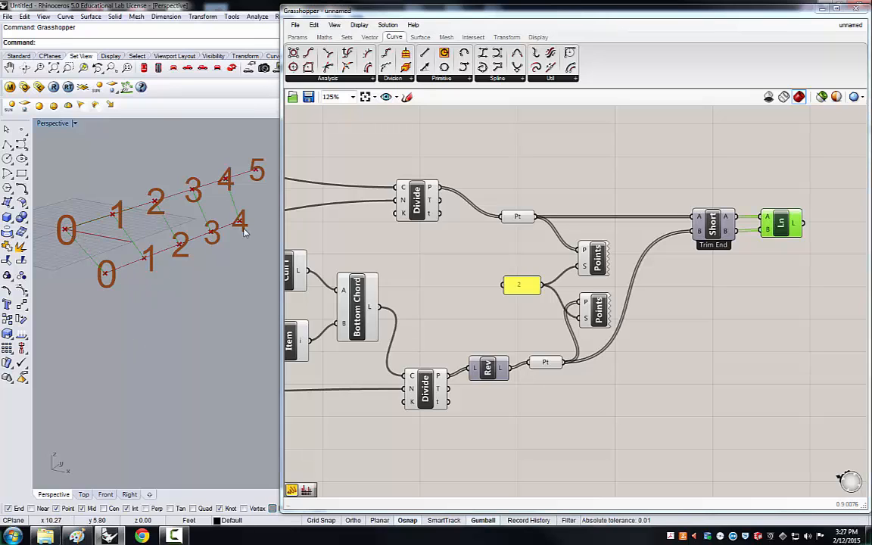
left_click(690, 367)
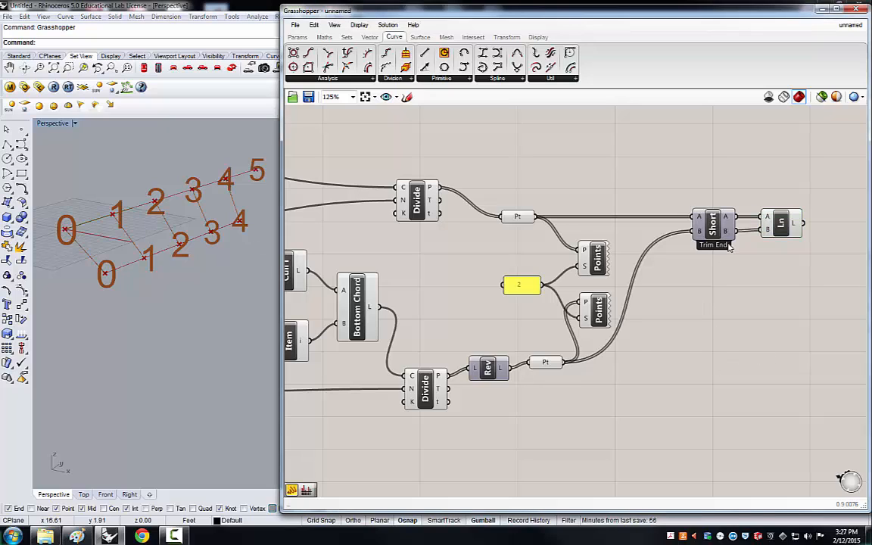
left_click(775, 225)
left_click_drag(717, 225, 707, 227)
left_click_drag(777, 225, 769, 224)
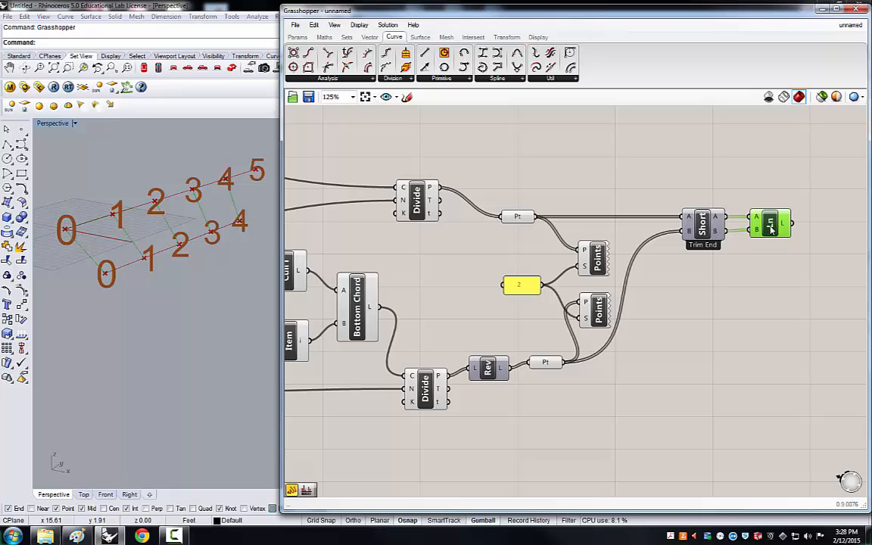
left_click(698, 366)
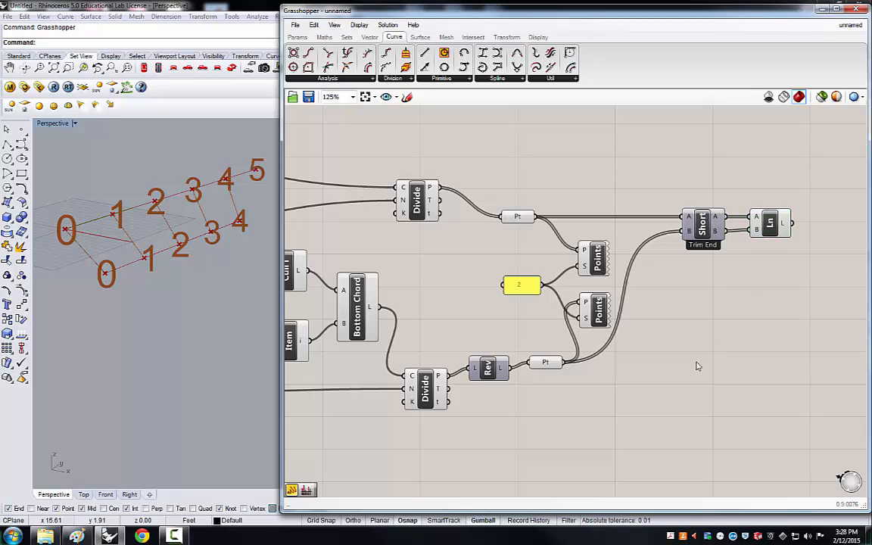
scroll(368, 318, "down", 1)
scroll(402, 332, "down", 1)
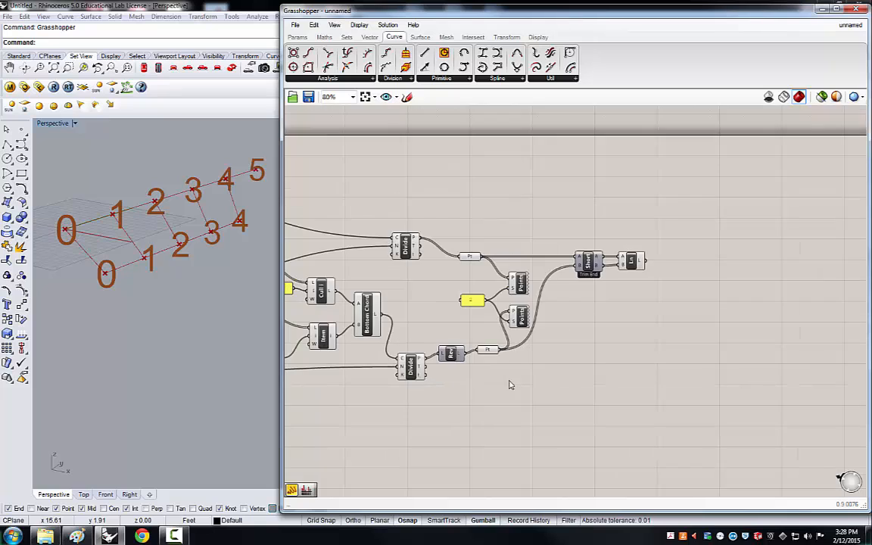
scroll(611, 429, "up", 1)
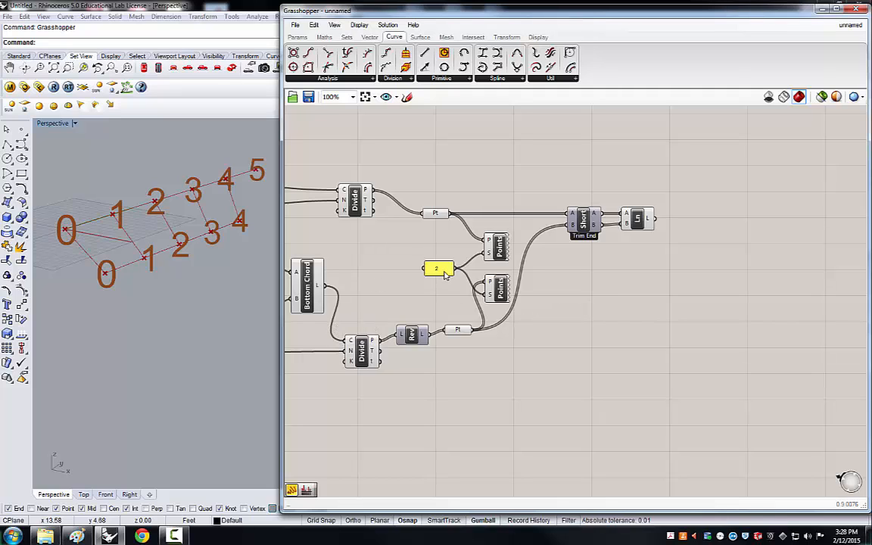
Add a Shift List component and connect the top chord points to its list input.
left_click_drag(445, 275, 454, 274)
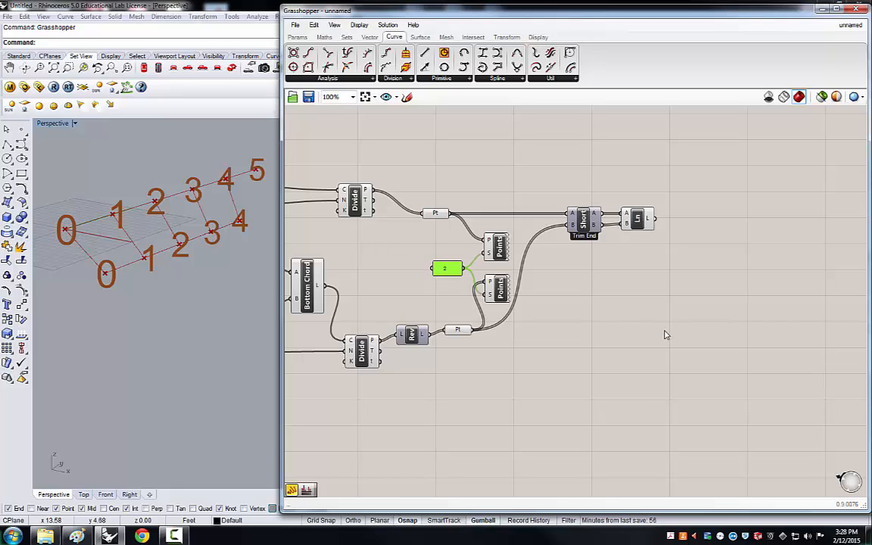
double_click(584, 319)
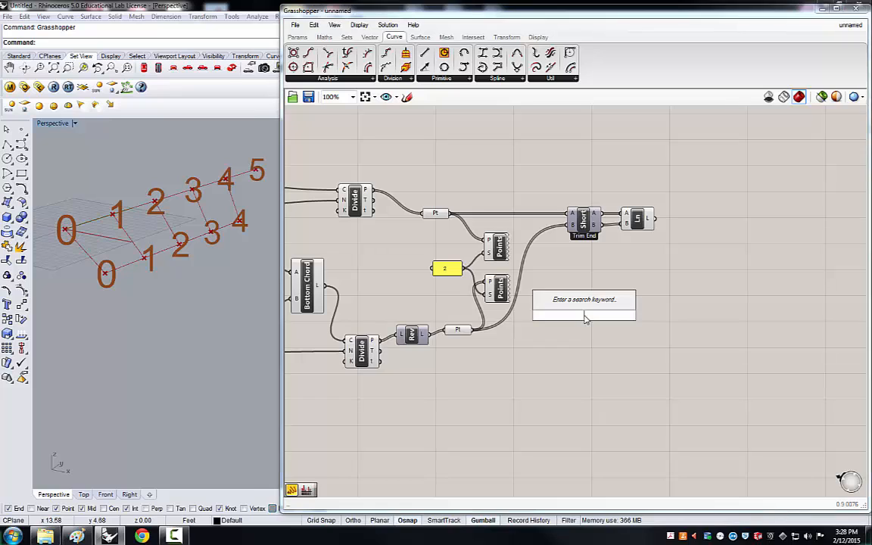
type("shift")
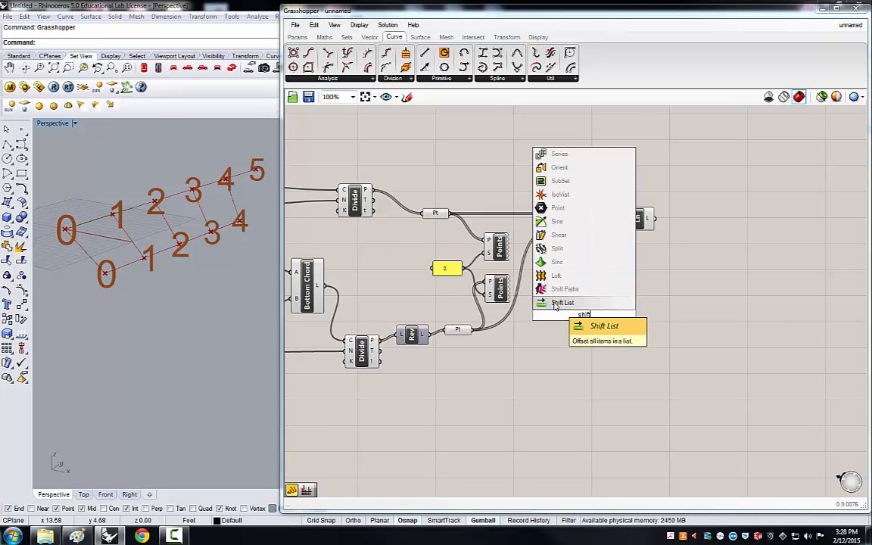
key("Return")
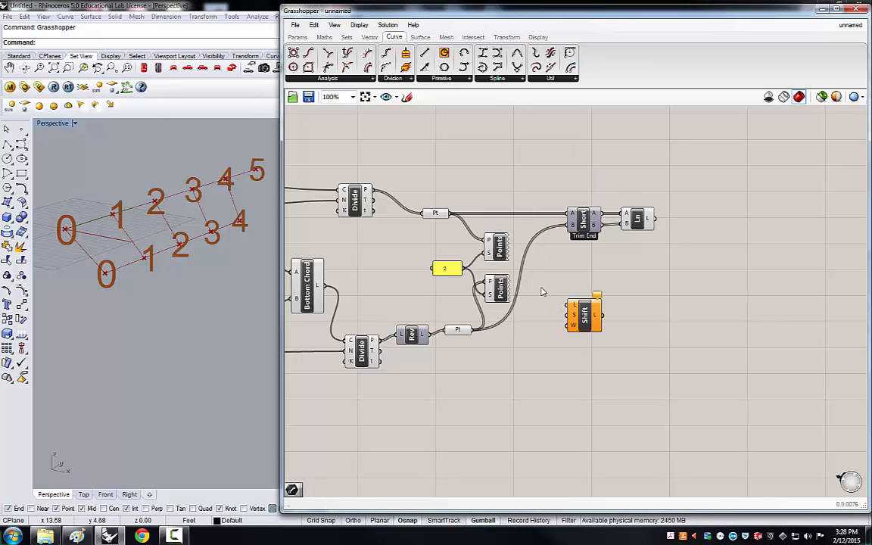
left_click(346, 37)
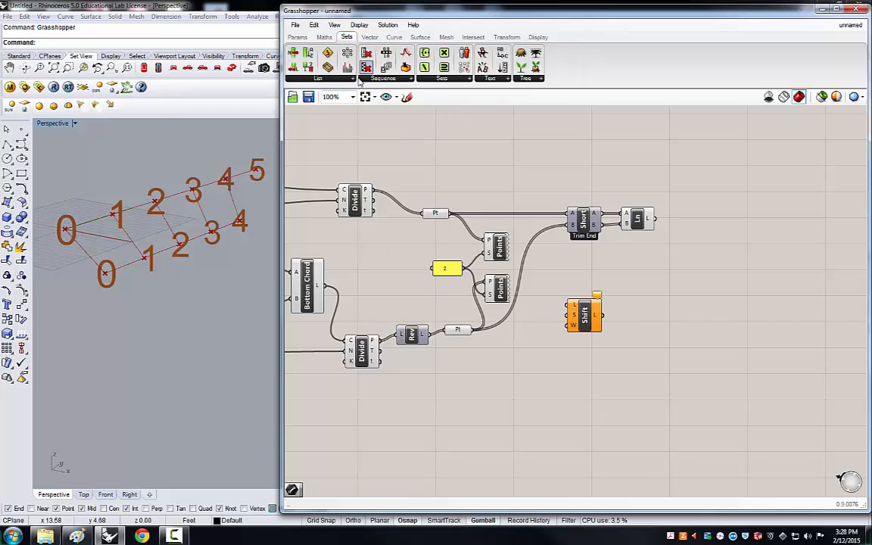
left_click(351, 80)
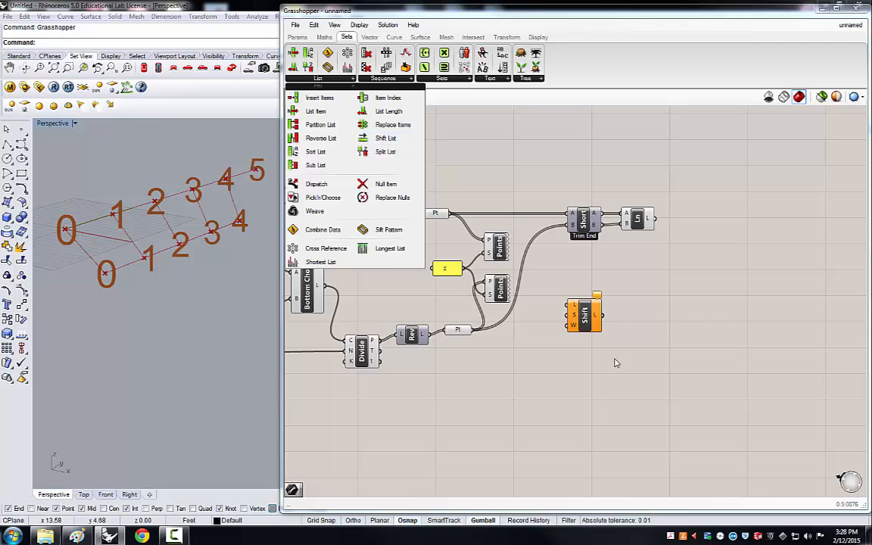
left_click_drag(583, 316, 599, 304)
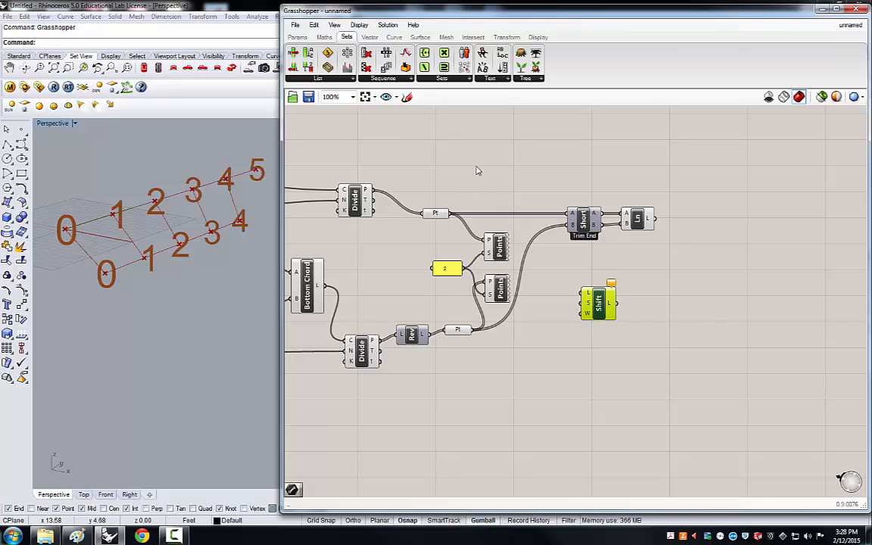
left_click_drag(448, 213, 603, 278)
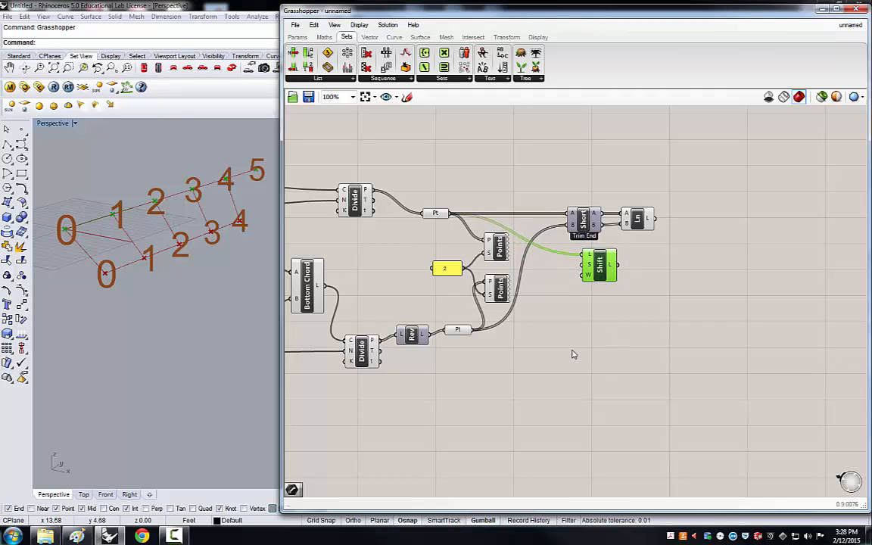
left_click(627, 342)
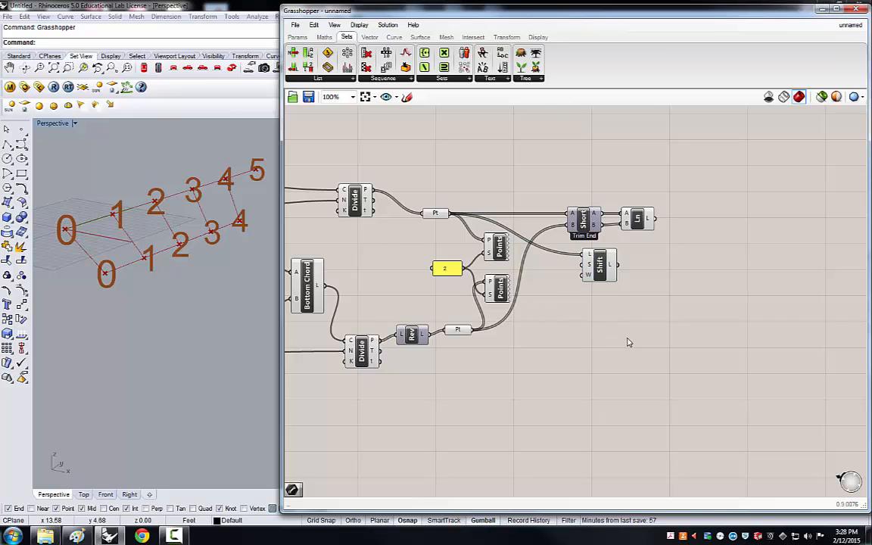
Place a panel with value 1 beside the Shift List component and connect it to the shift input.
scroll(545, 351, "down", 2)
scroll(403, 311, "up", 3)
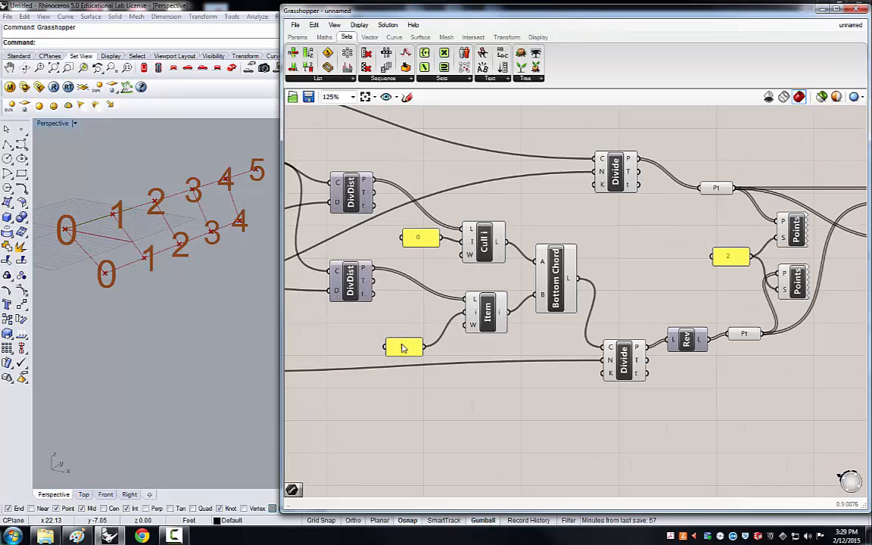
left_click(403, 347)
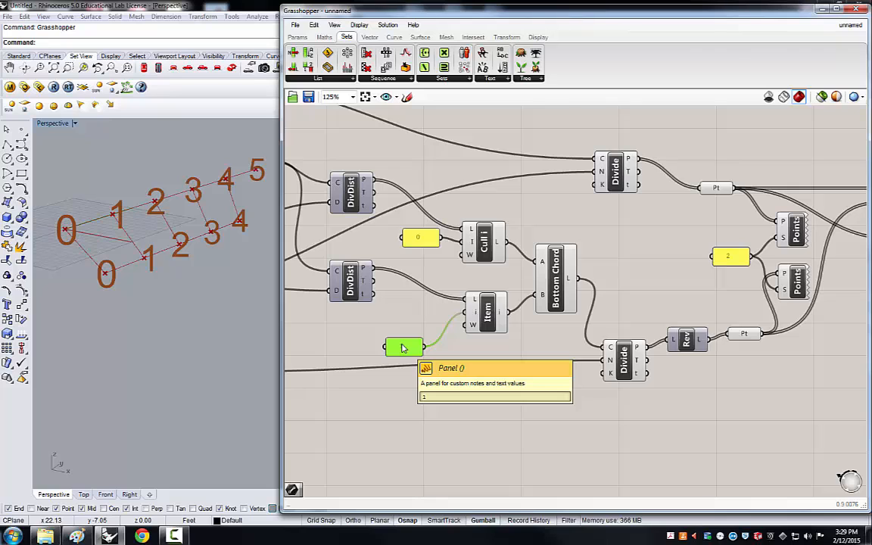
left_click_drag(403, 347, 699, 367, "alt")
scroll(429, 410, "down", 3)
scroll(703, 337, "up", 3)
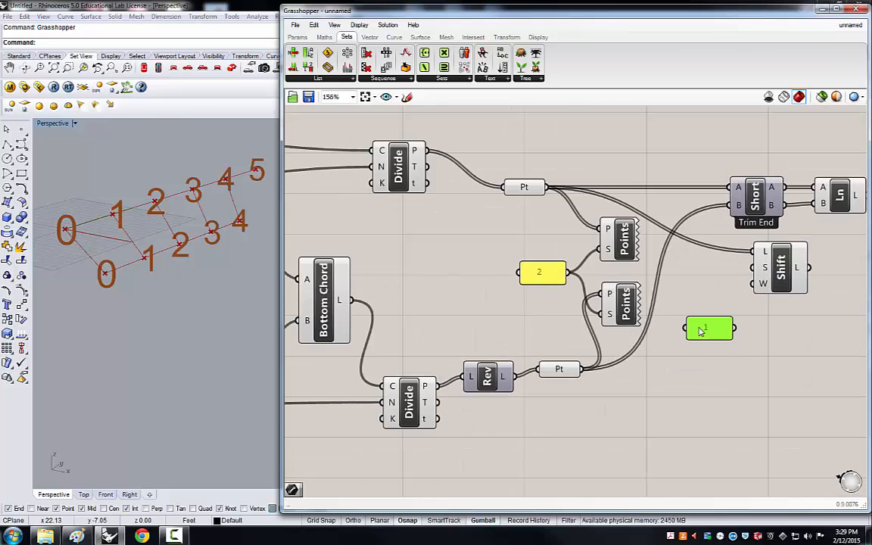
left_click_drag(701, 330, 691, 331)
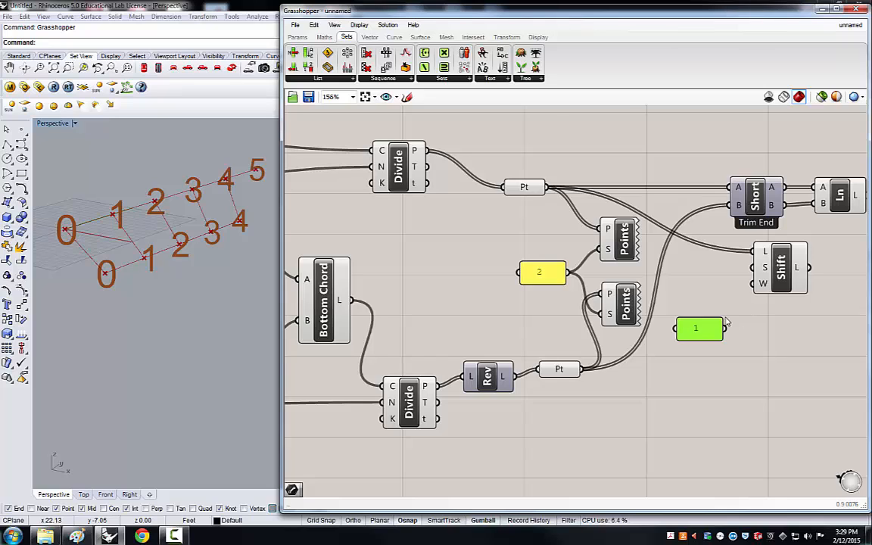
left_click(654, 295)
left_click_drag(723, 327, 753, 268)
left_click_drag(697, 331, 697, 301)
left_click(752, 327)
scroll(710, 356, "down", 3)
scroll(700, 338, "up", 4)
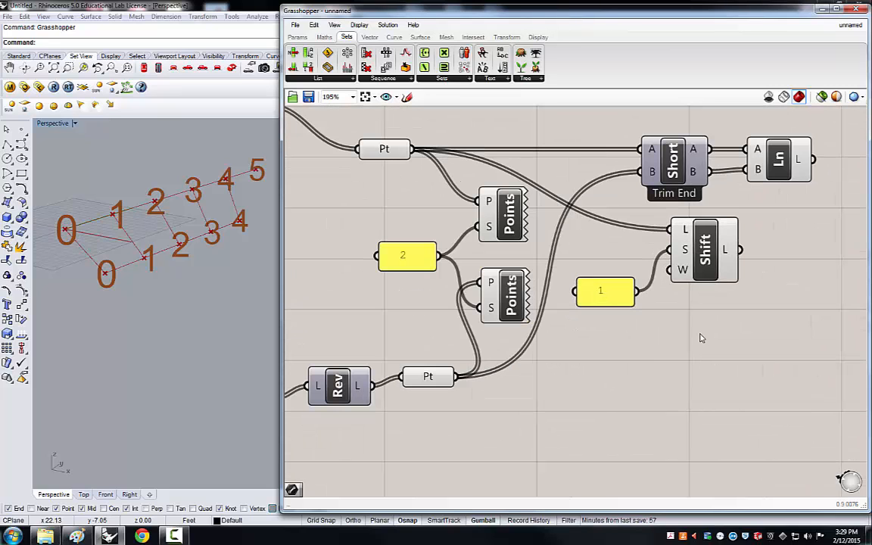
left_click_drag(709, 261, 723, 273)
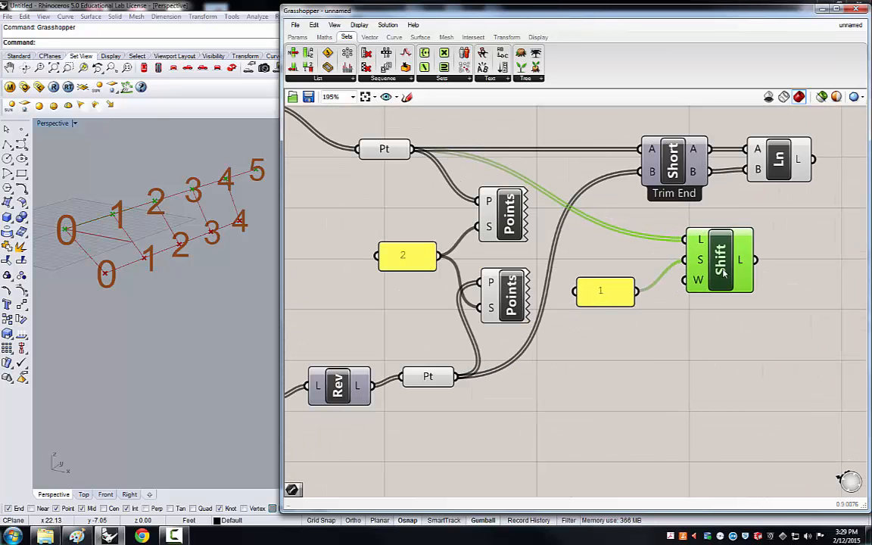
Create a new panel containing False and connect it to the Shift List's wrap input.
mouse_move(698, 282)
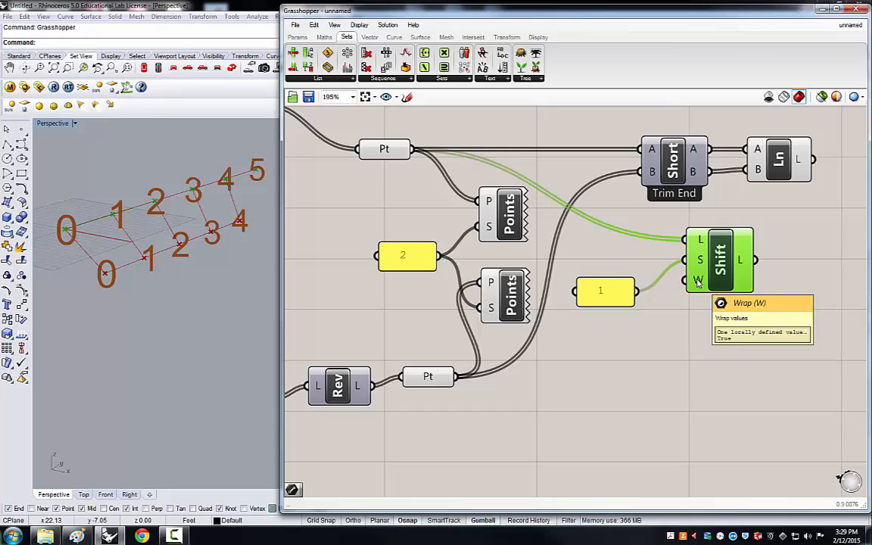
left_click(610, 293)
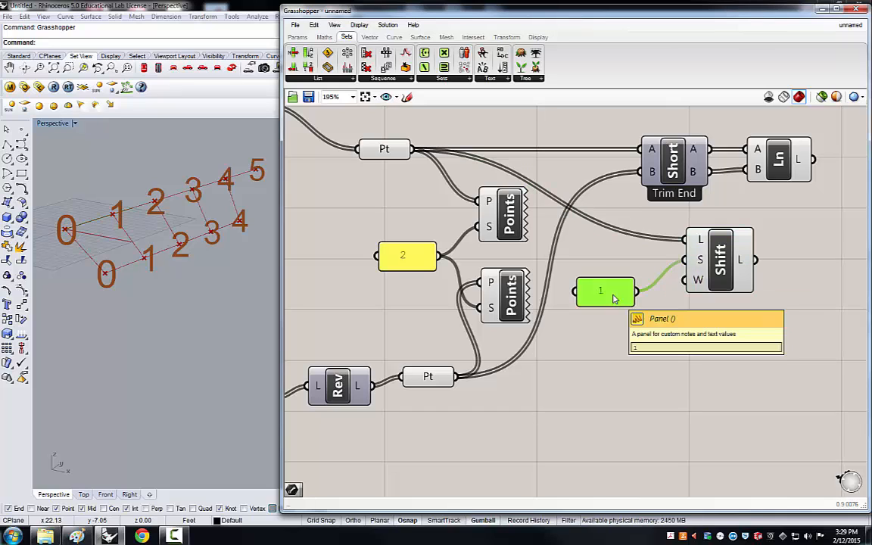
left_click_drag(613, 297, 607, 345, "alt")
double_click(608, 345)
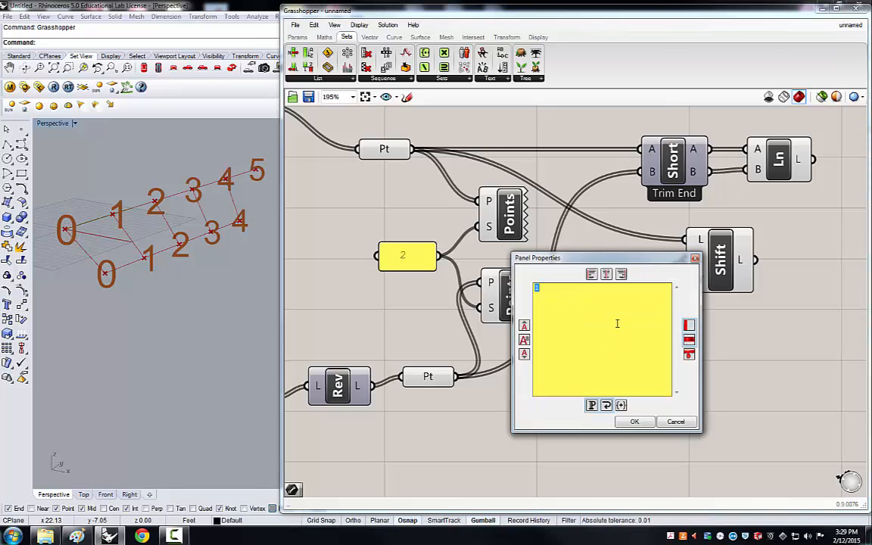
type("False")
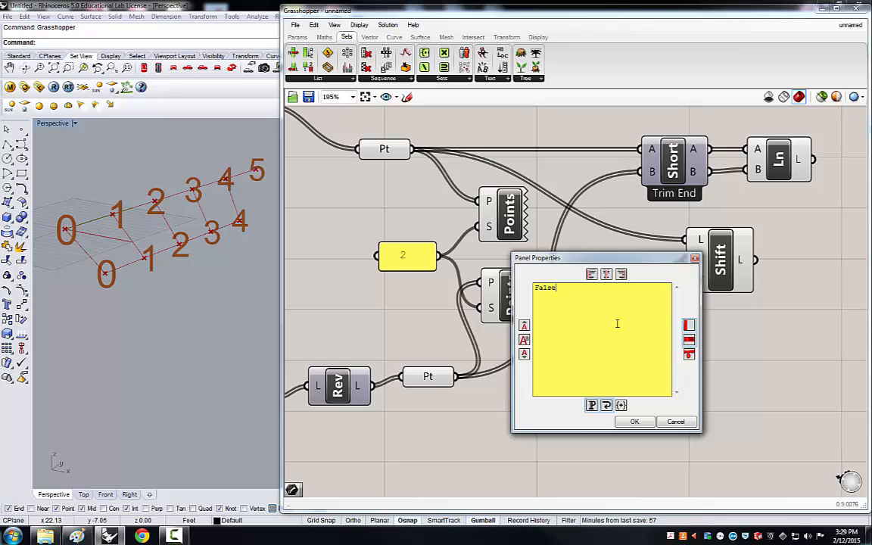
left_click(637, 425)
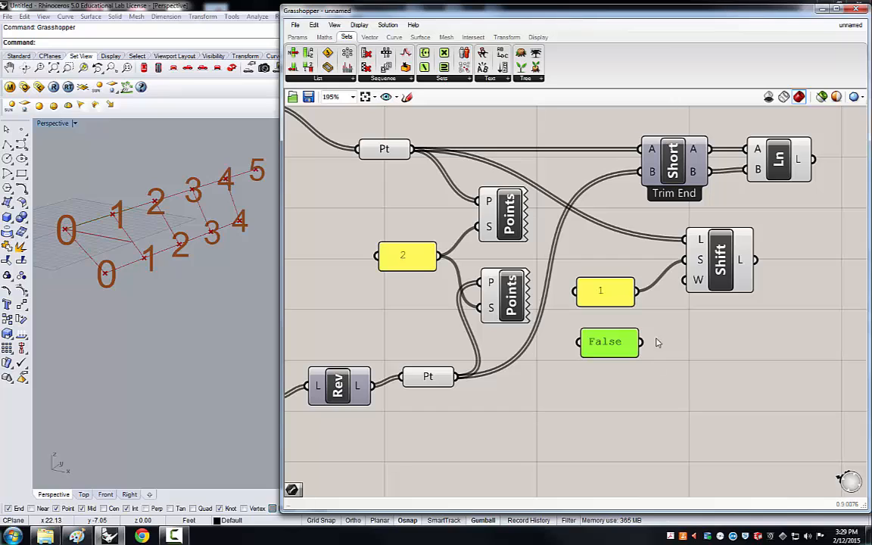
left_click_drag(641, 342, 684, 286)
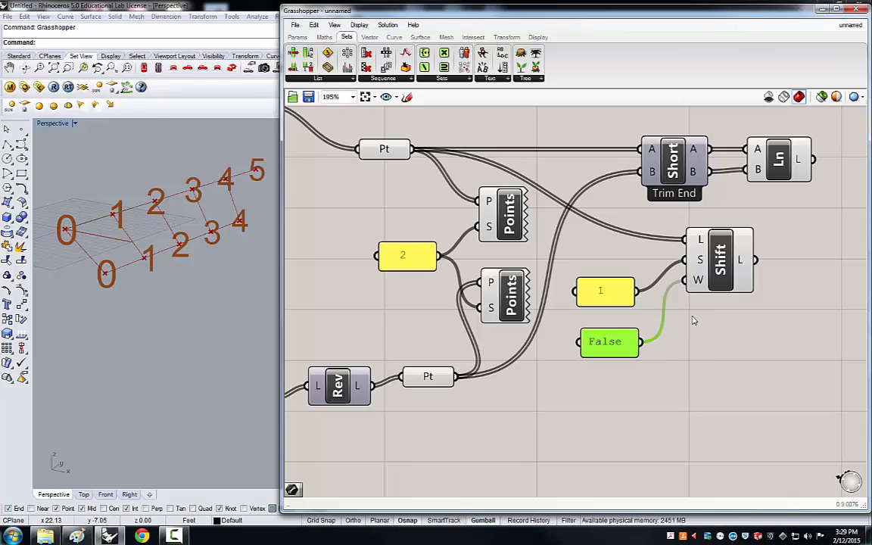
left_click(691, 361)
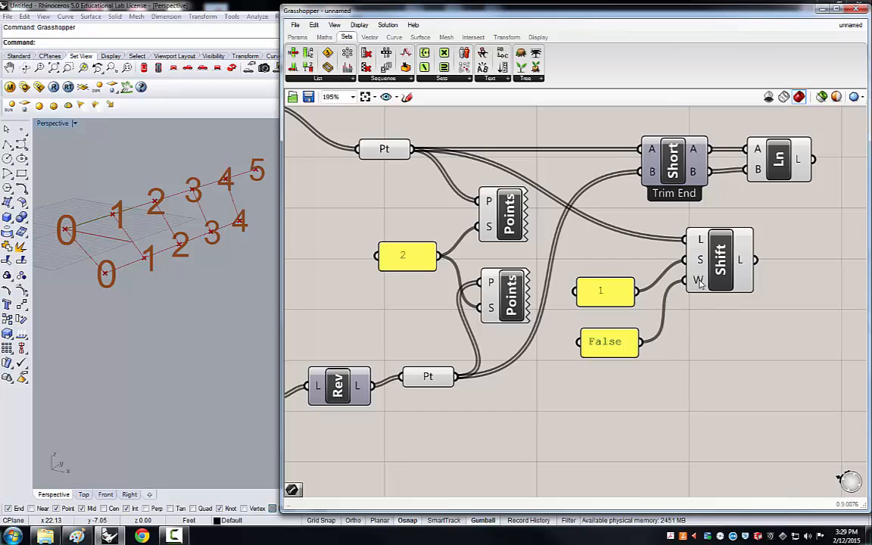
Disconnect the False panel from the Shift List's wrap input.
mouse_move(700, 284)
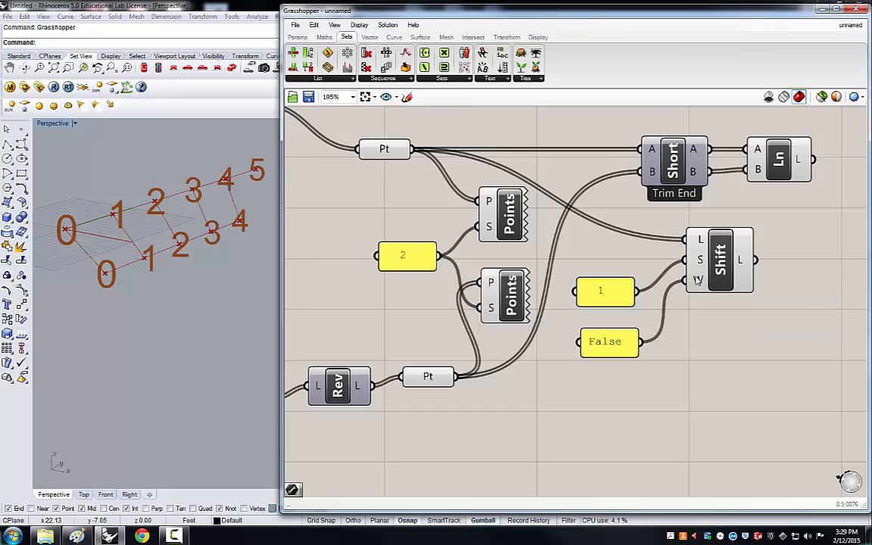
right_click(698, 282)
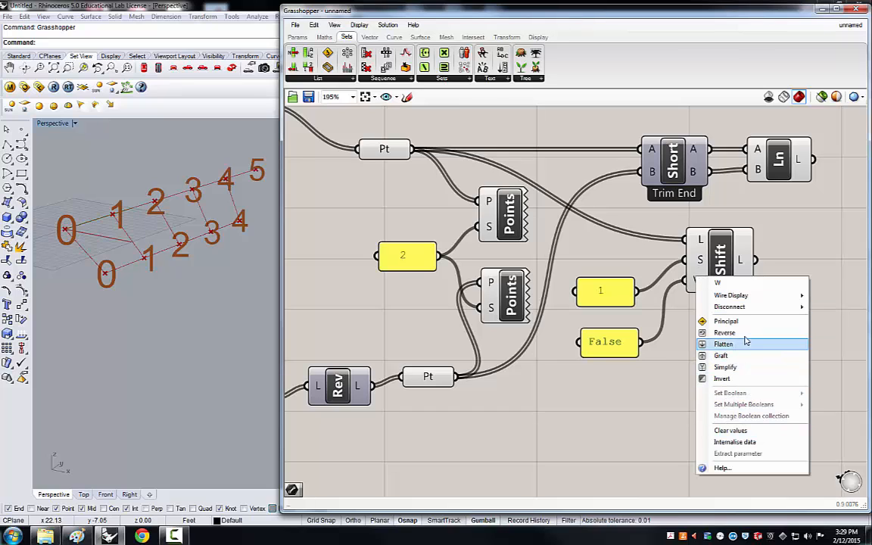
mouse_move(738, 307)
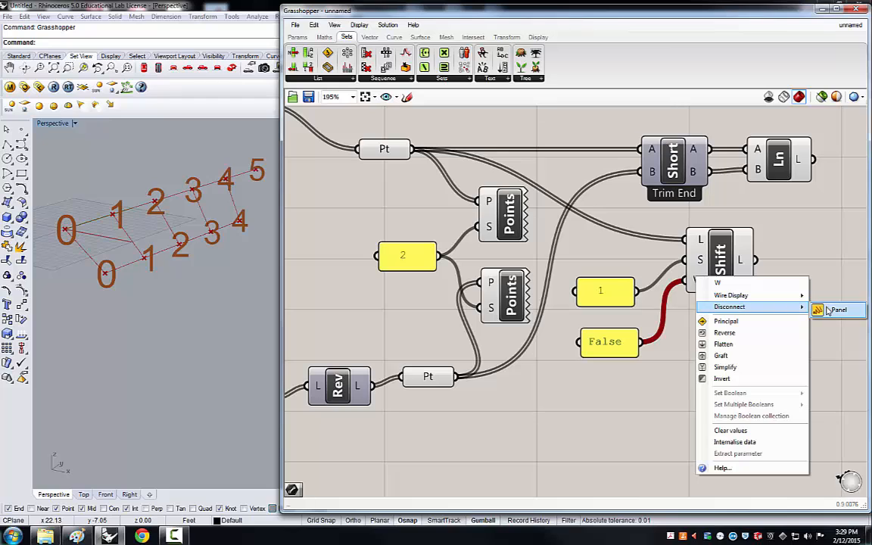
left_click(831, 307)
mouse_move(698, 284)
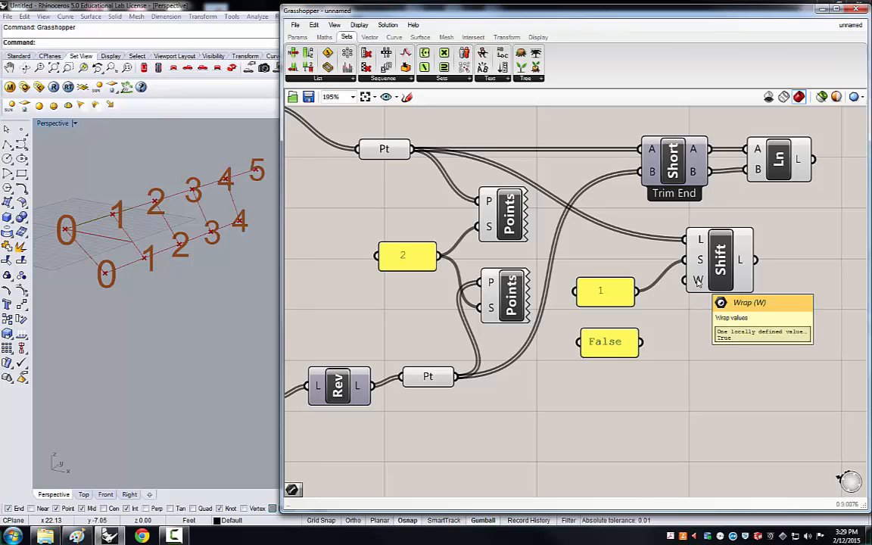
Add a second Line component connecting the shifted top chord points to A and the reversed bottom chord points to B.
scroll(431, 320, "down", 3)
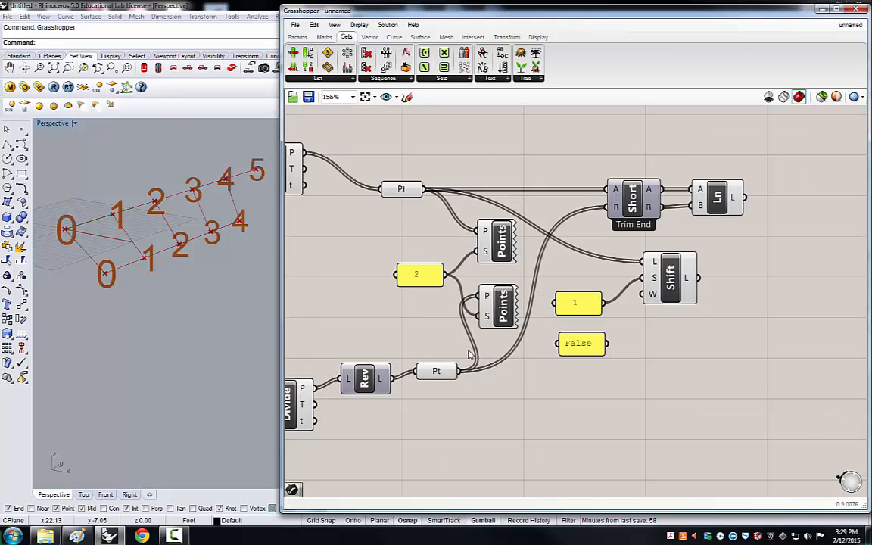
scroll(742, 278, "up", 1)
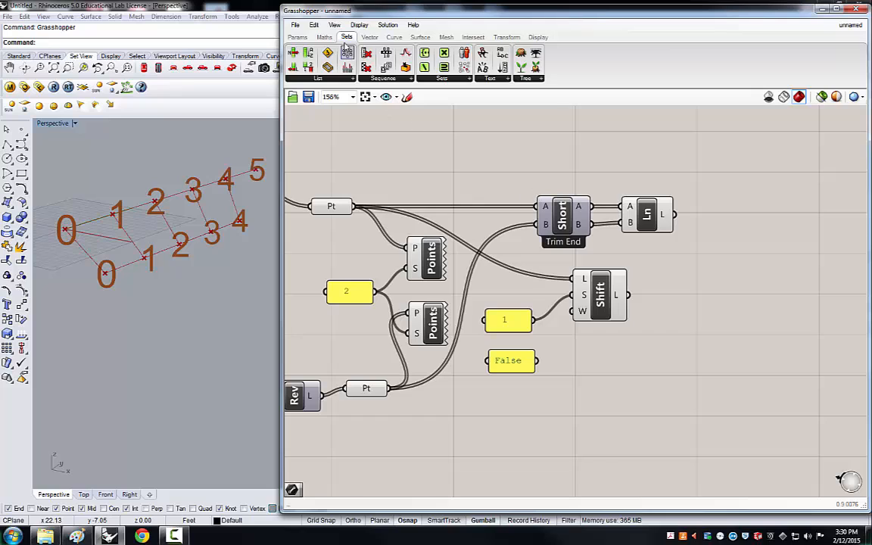
left_click(395, 38)
left_click_drag(424, 53, 709, 357)
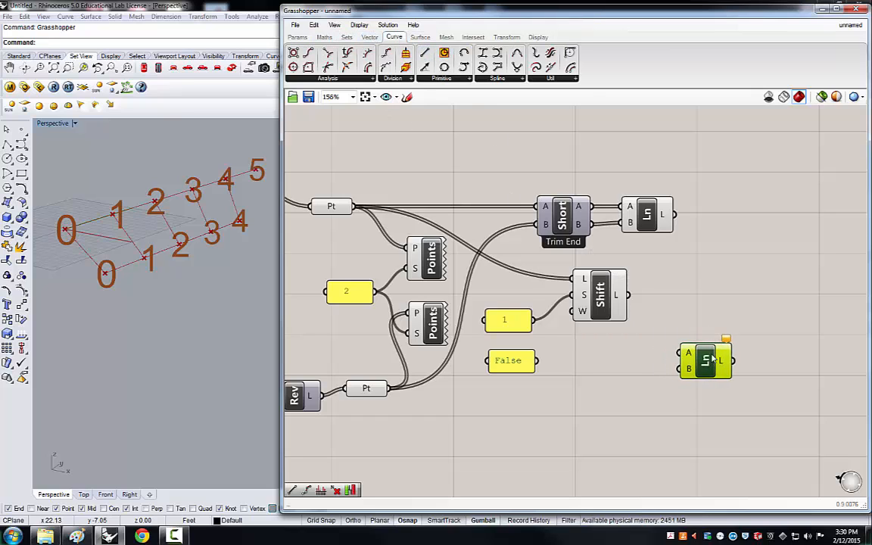
left_click(580, 381)
scroll(583, 382, "down", 1)
scroll(582, 382, "down", 1)
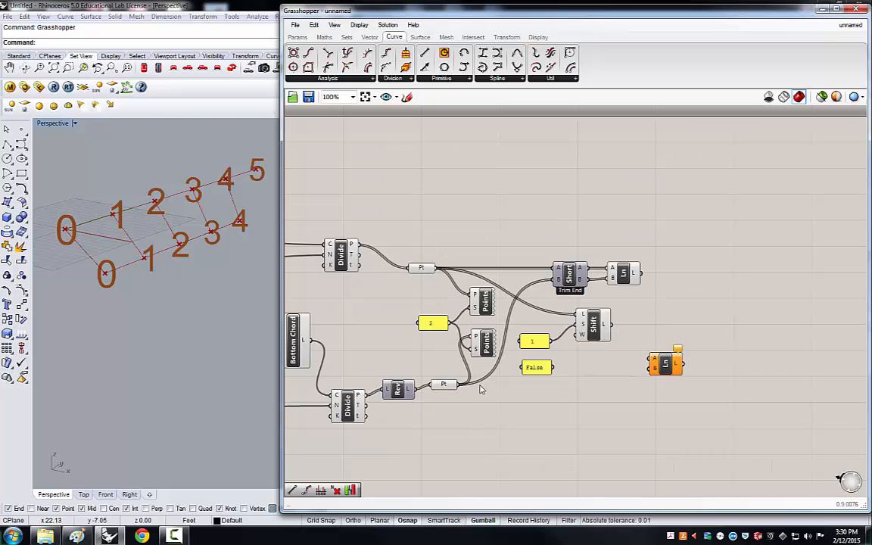
left_click_drag(604, 324, 652, 359)
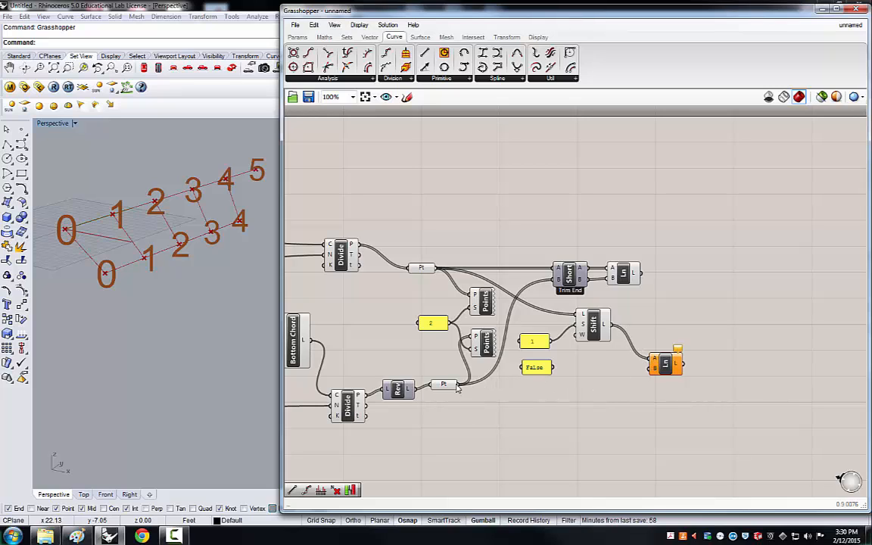
left_click_drag(457, 386, 650, 369)
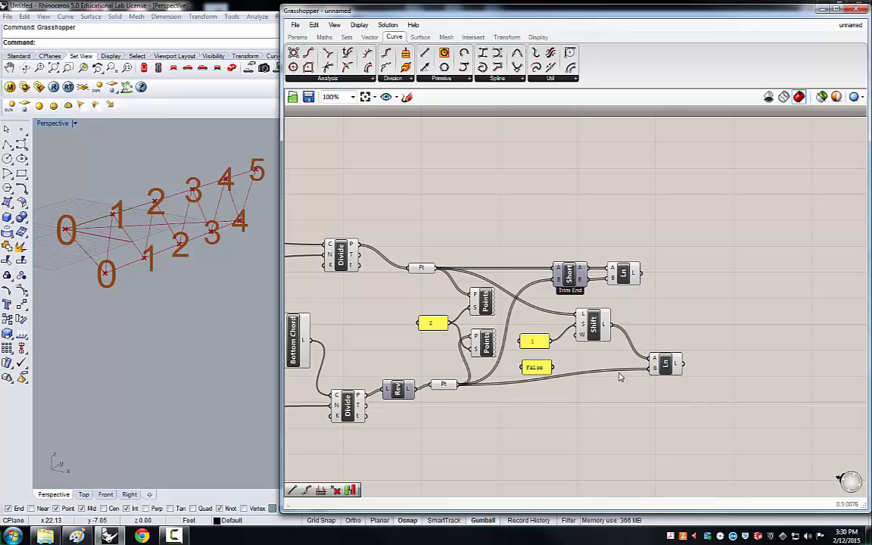
mouse_move(534, 368)
left_mouse_down()
mouse_move(538, 341)
mouse_move(538, 358)
left_mouse_up()
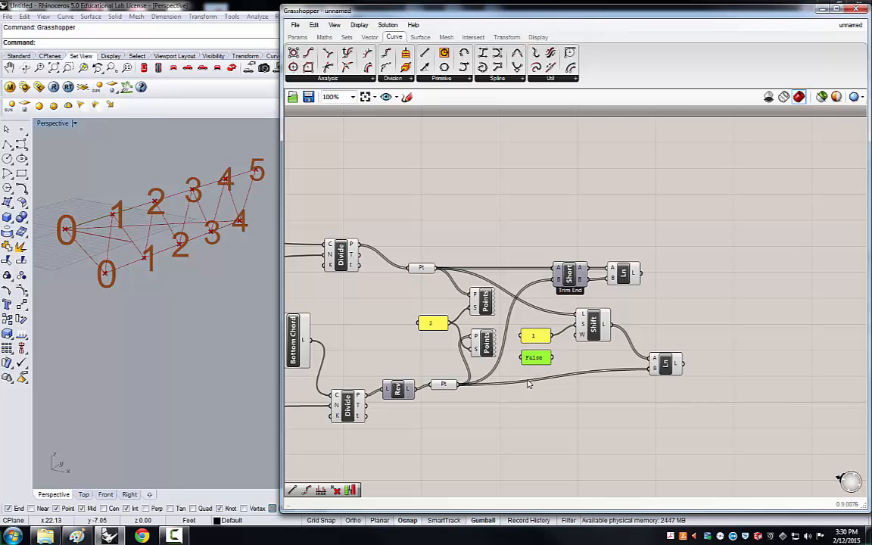
left_click(544, 422)
left_click(661, 363)
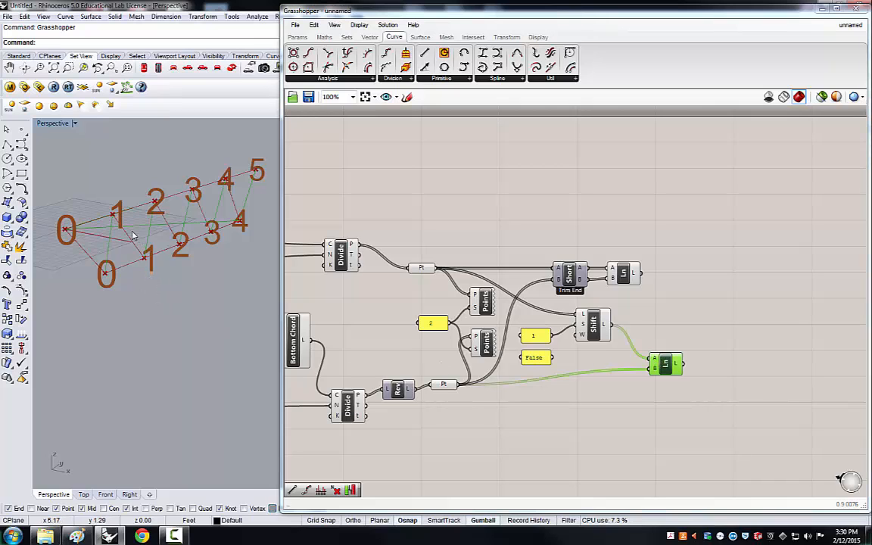
right_click_drag(132, 235, 242, 242)
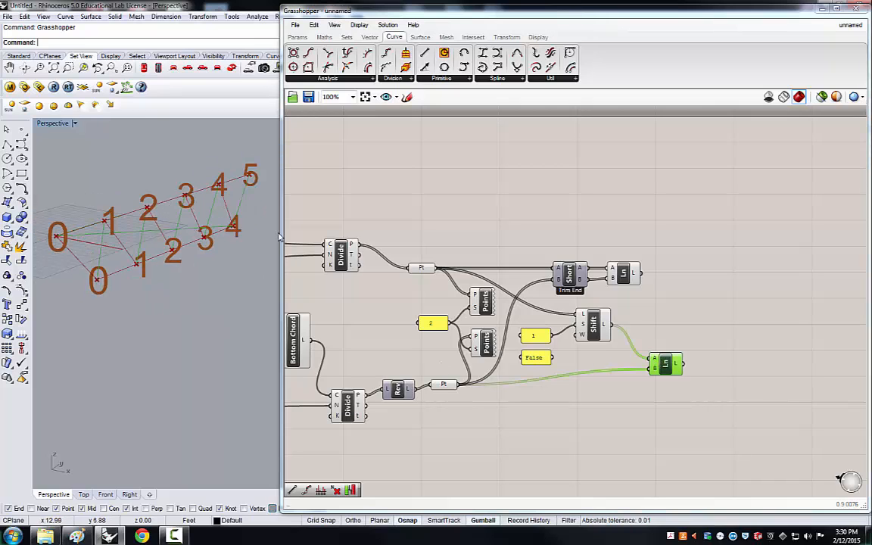
Reconnect the False panel to the Shift List's wrap input.
left_click_drag(280, 237, 296, 237)
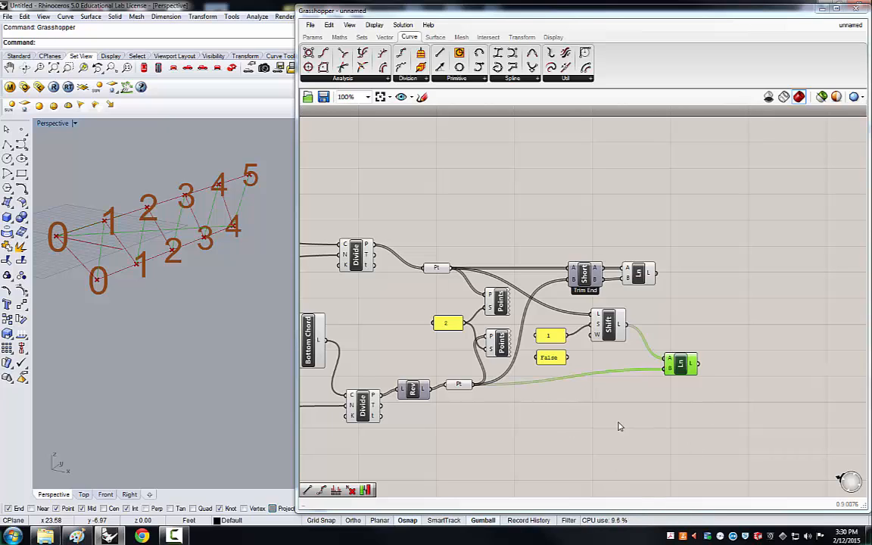
left_click(608, 324)
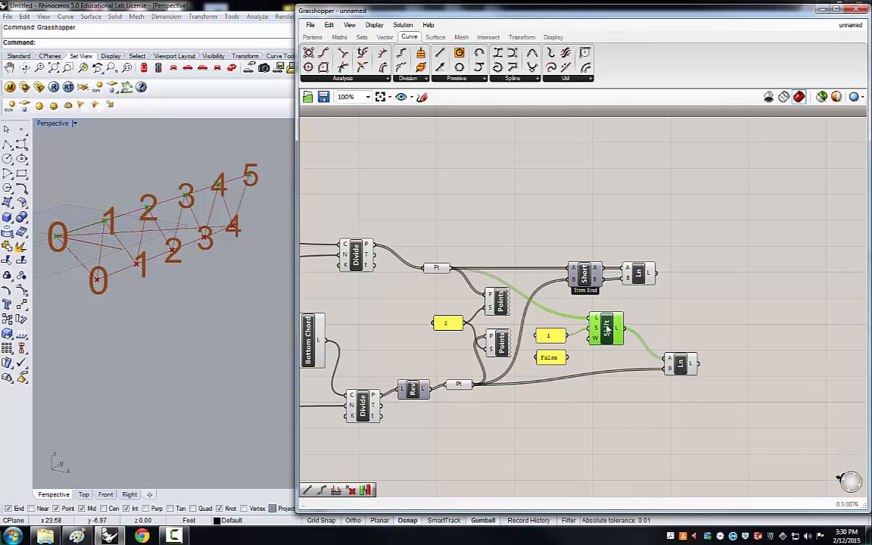
scroll(575, 356, "up", 1)
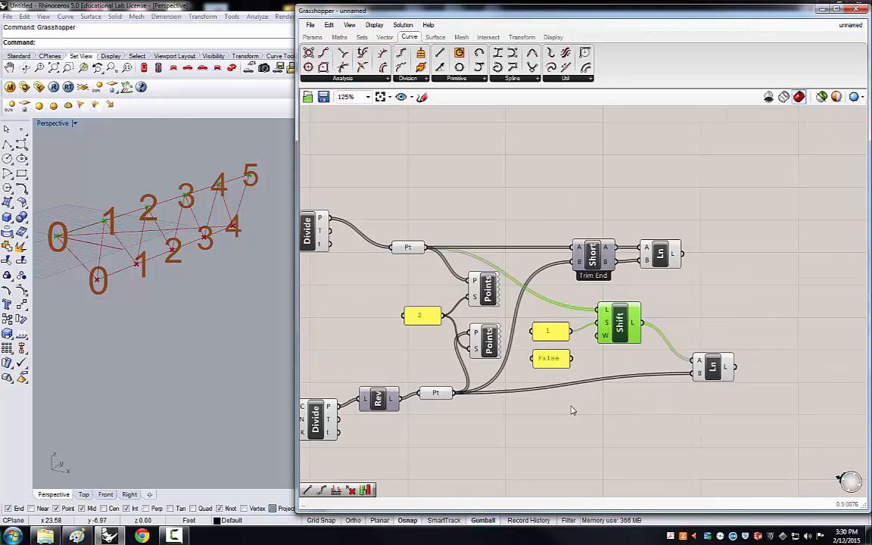
left_click(583, 365)
scroll(583, 365, "up", 2)
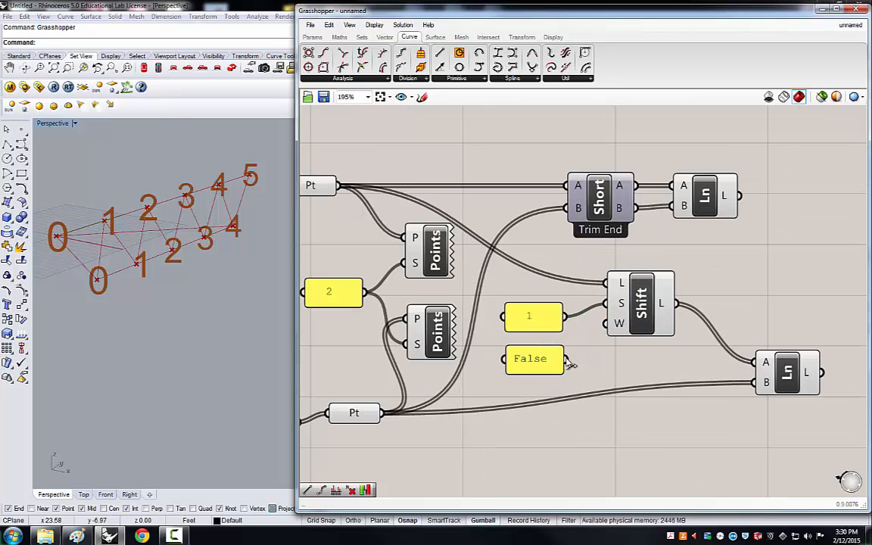
left_click_drag(589, 351, 608, 327)
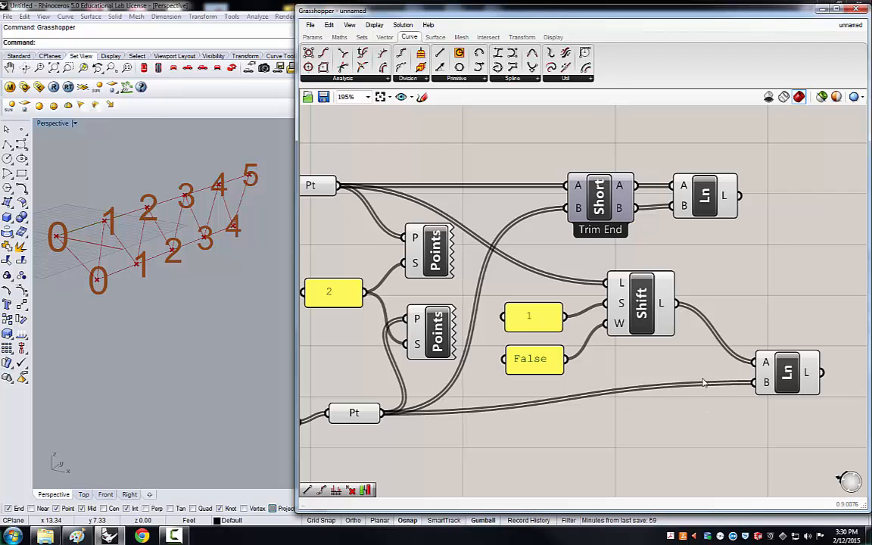
Preview each Line component and reposition both beside the Trim End and Shift List components.
left_click(785, 373)
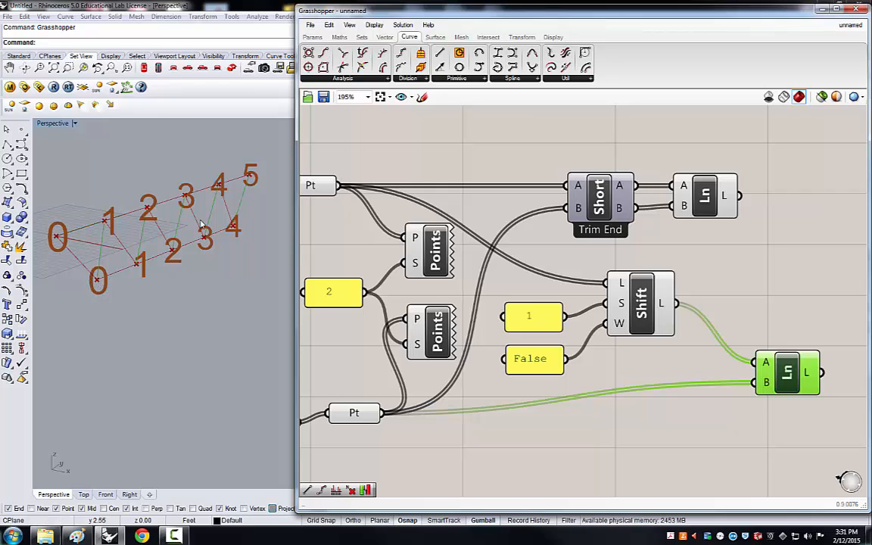
left_click(703, 206)
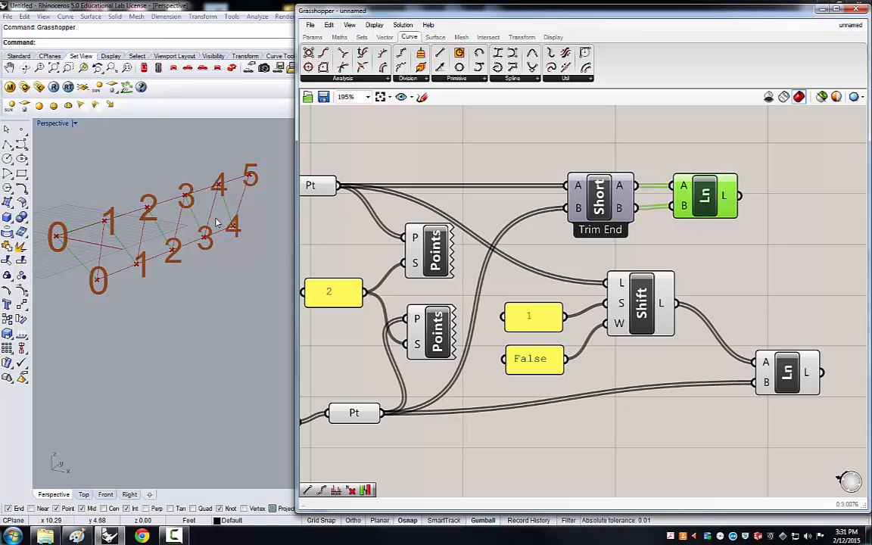
left_click(636, 403)
scroll(600, 369, "down", 2)
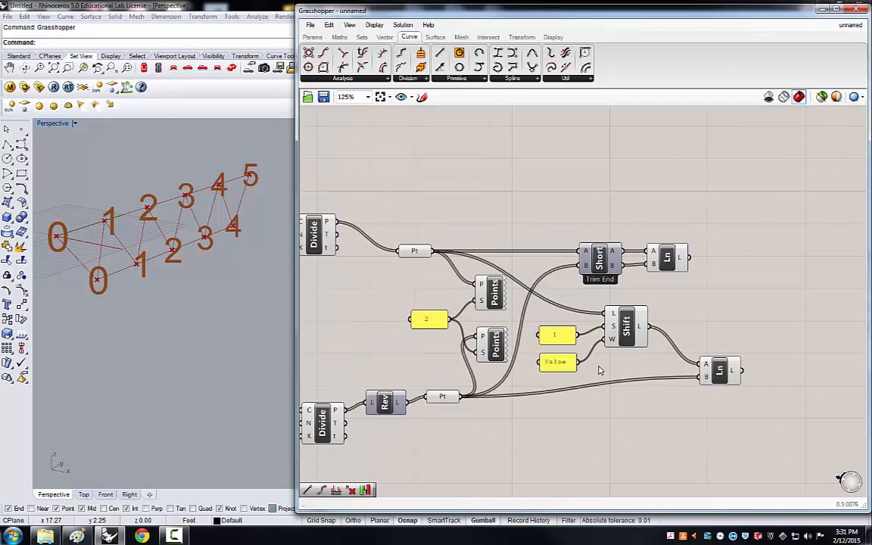
left_click_drag(717, 371, 700, 378)
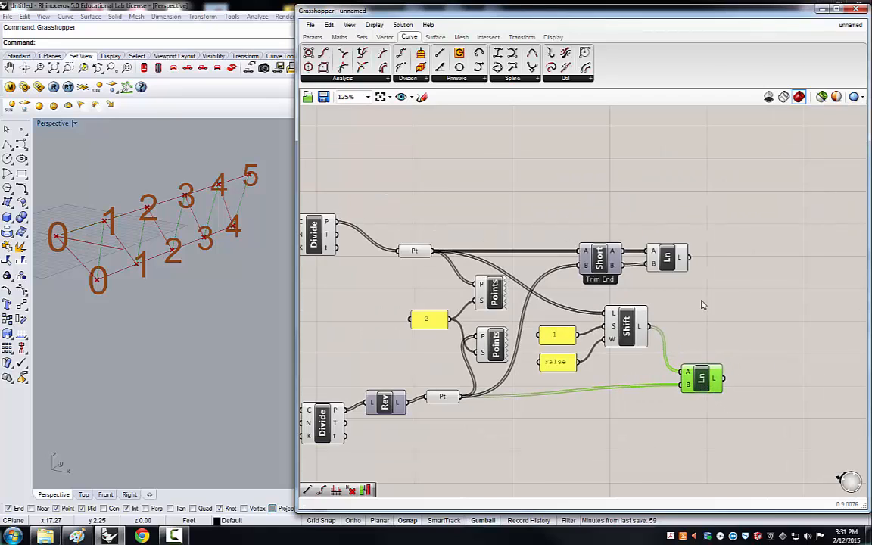
left_click_drag(666, 256, 686, 257)
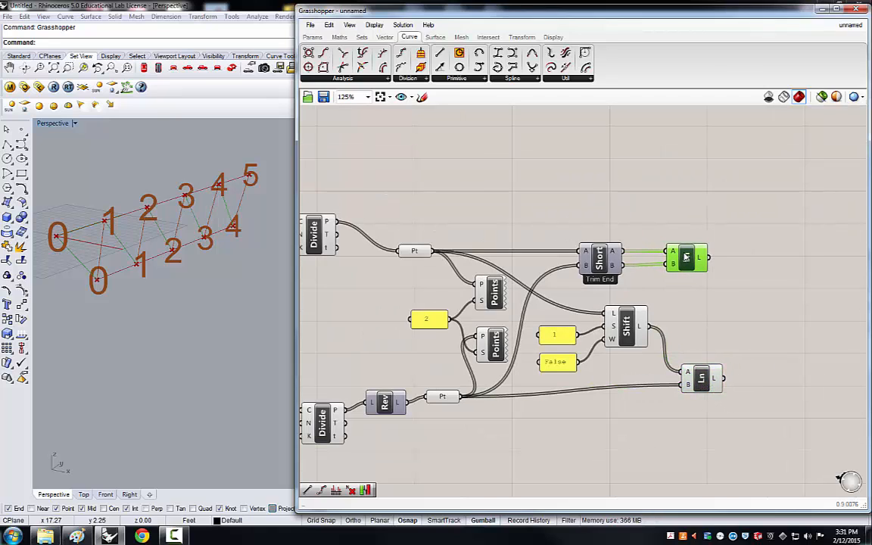
left_click_drag(703, 390, 695, 391)
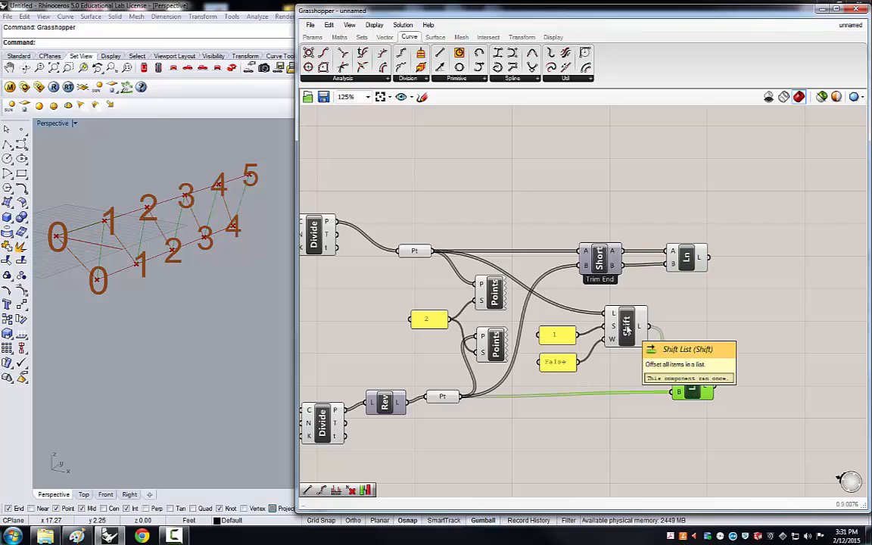
Try a shift offset of 3 in the shift panel, then set it back to 1.
left_click(560, 337)
double_click(559, 338)
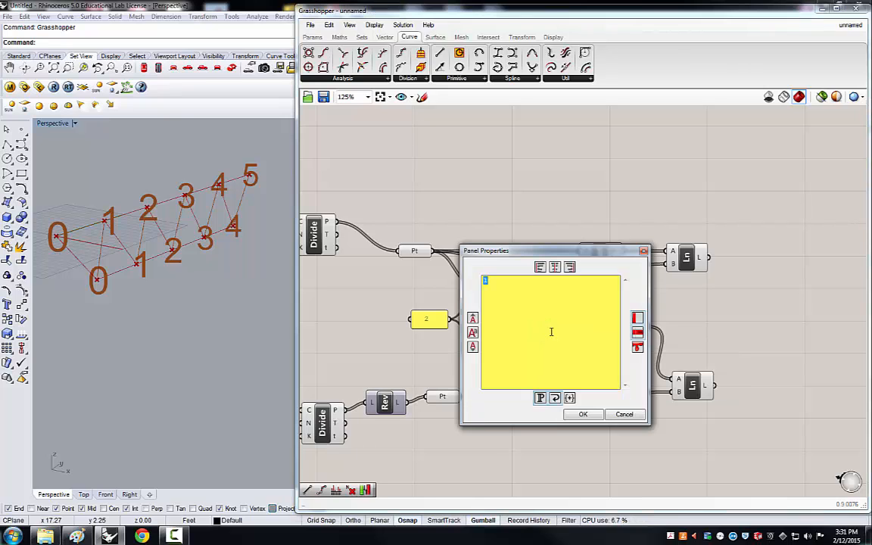
type("2")
left_click(582, 415)
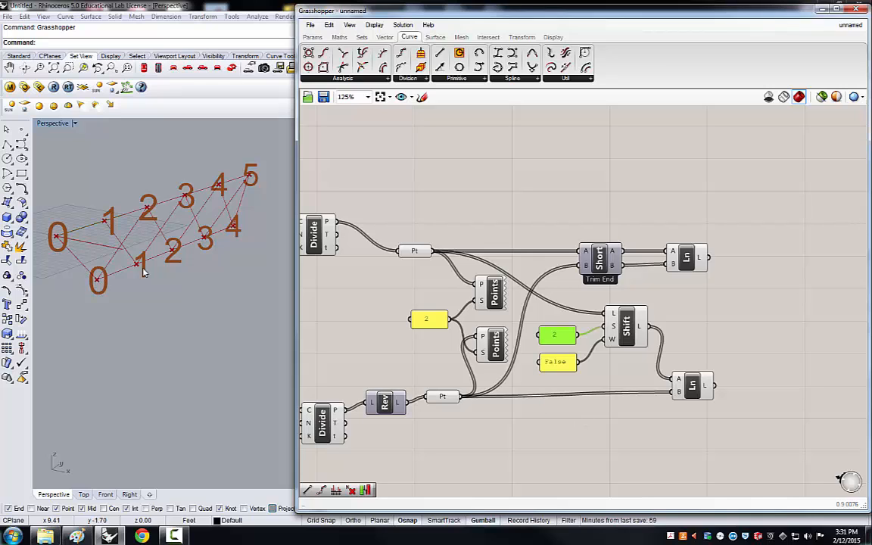
double_click(555, 336)
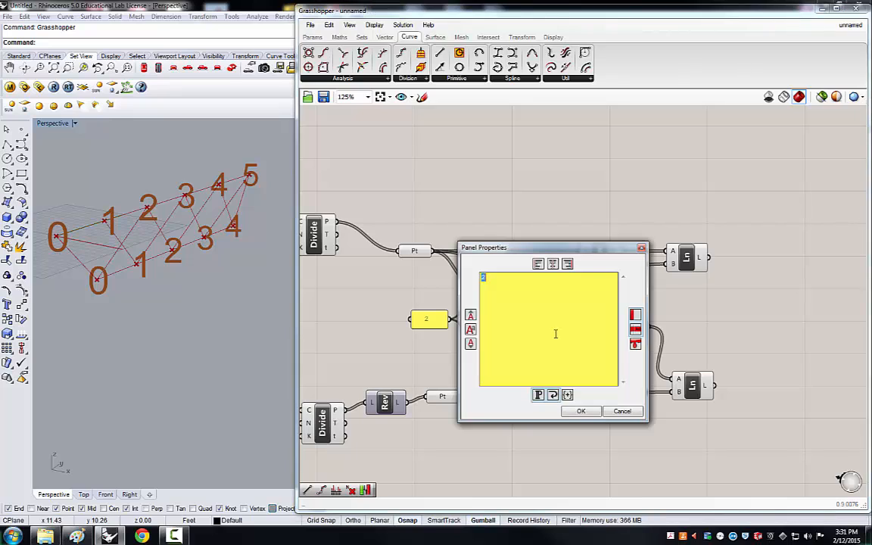
left_click(579, 410)
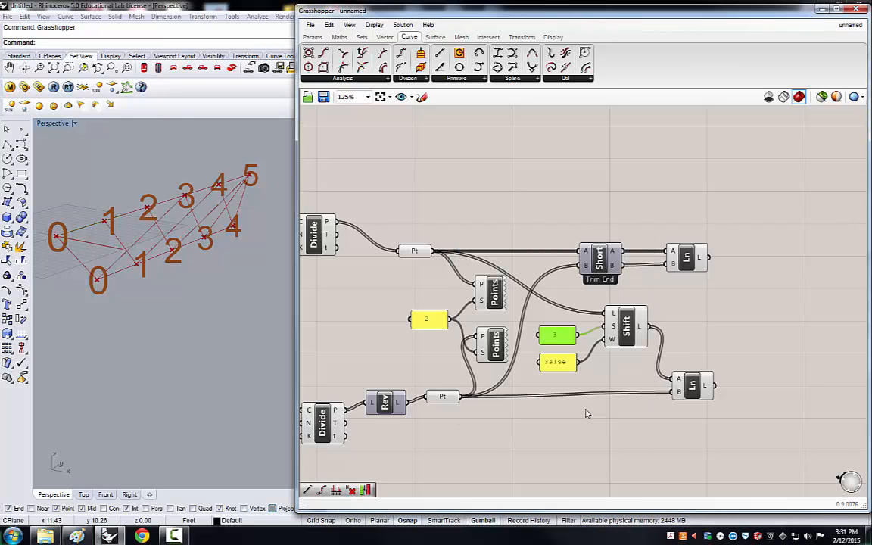
double_click(560, 340)
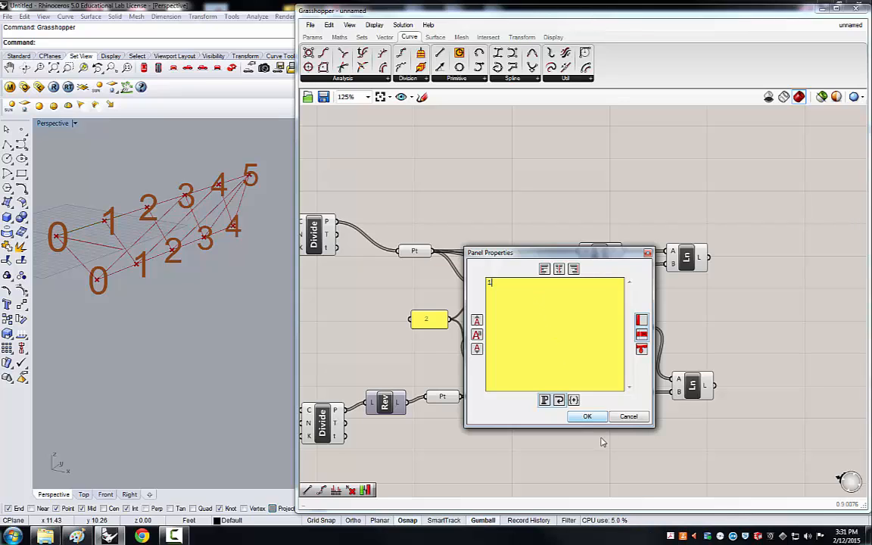
left_click(588, 416)
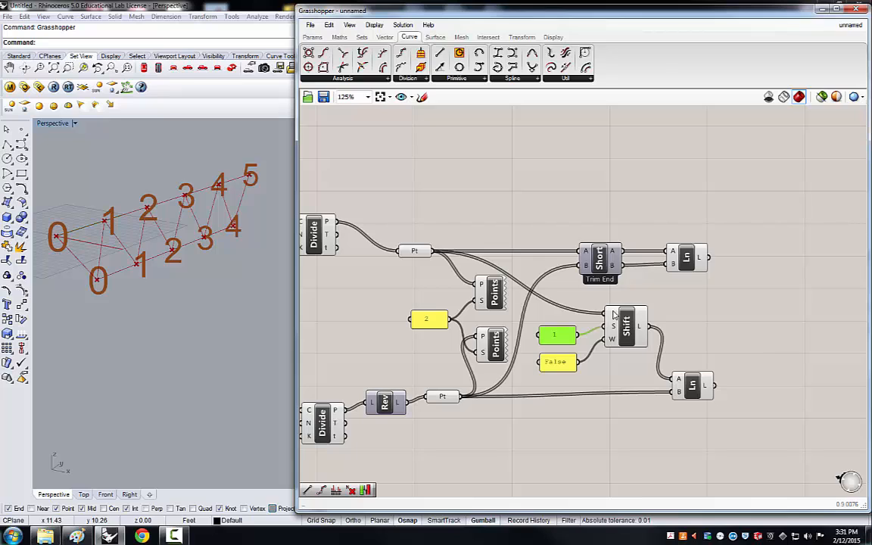
Inspect the Shift List's shifted output and wrap input values, and preview the second Line component.
mouse_move(615, 314)
mouse_move(640, 331)
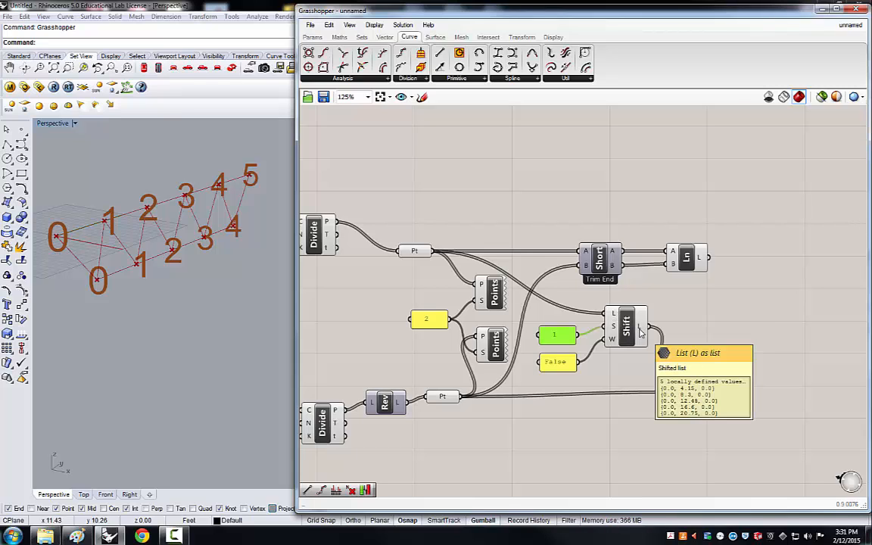
scroll(539, 381, "up", 4)
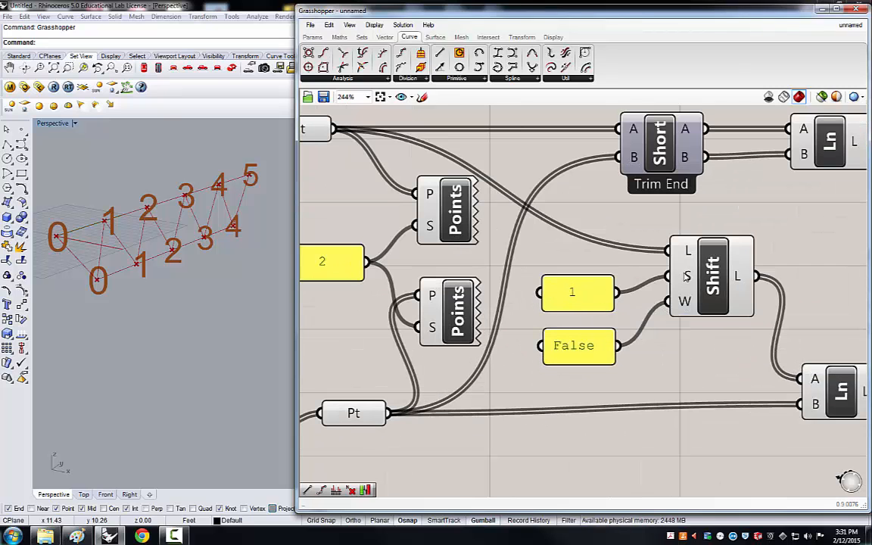
mouse_move(686, 277)
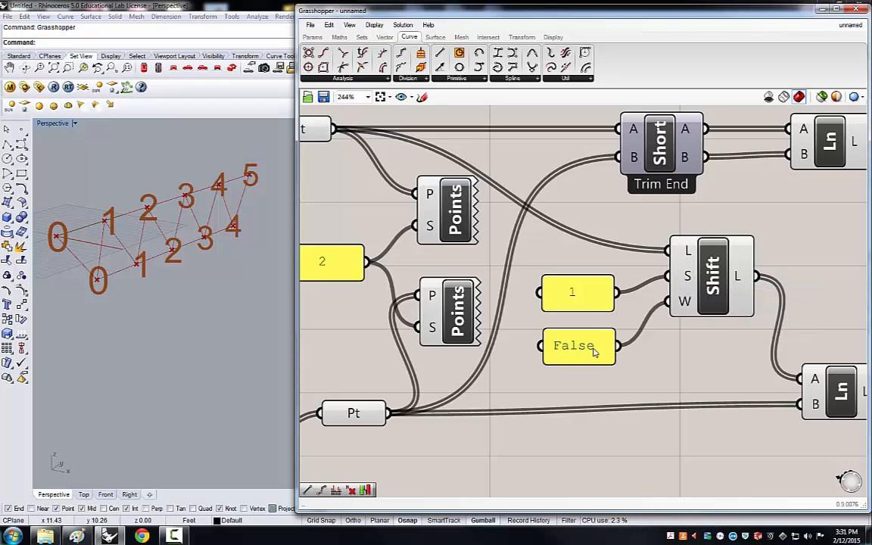
mouse_move(685, 303)
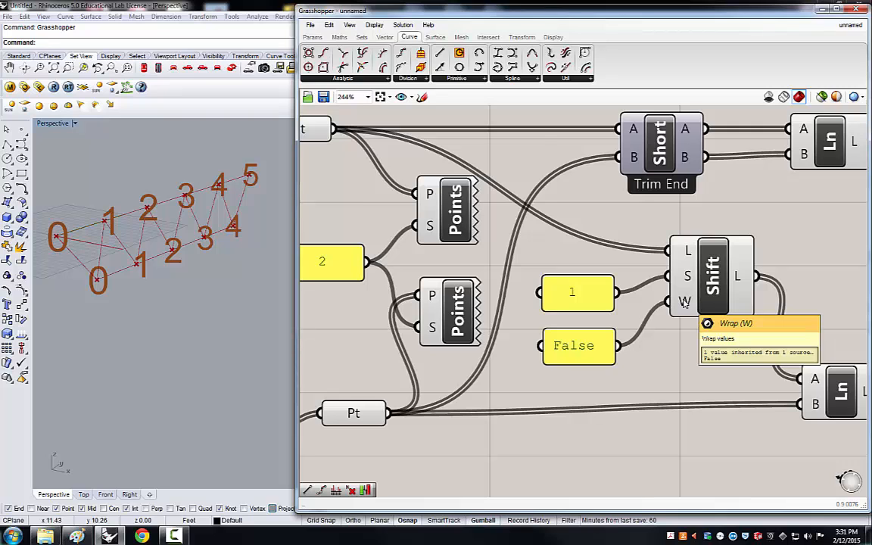
scroll(653, 360, "down", 5)
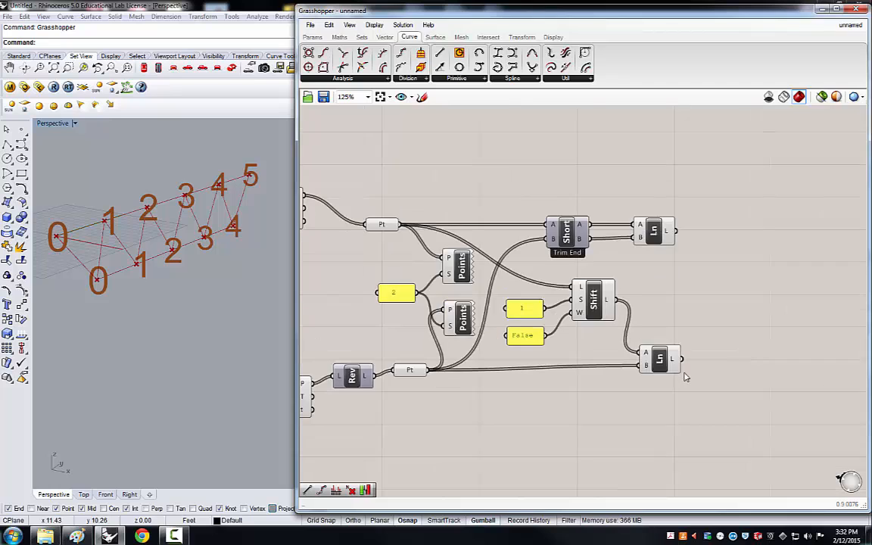
scroll(685, 371, "up", 5)
scroll(638, 402, "down", 5)
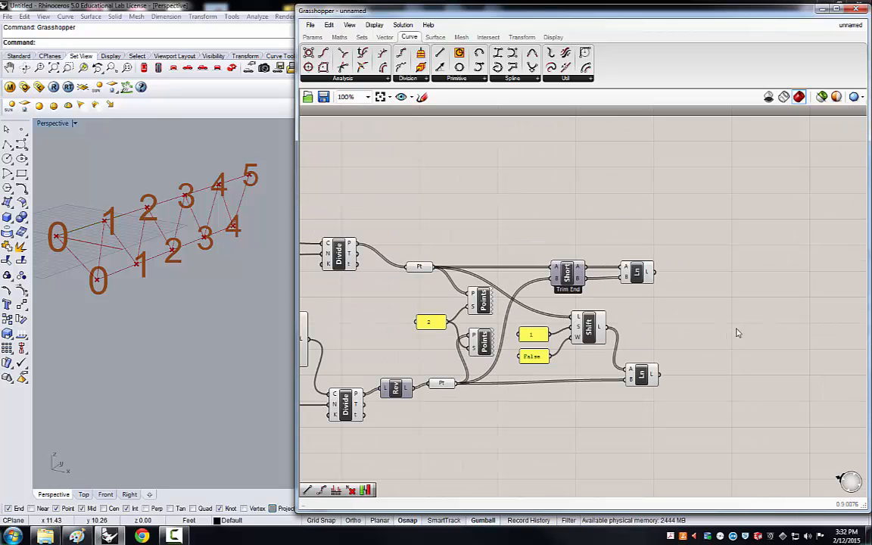
scroll(621, 369, "down", 2)
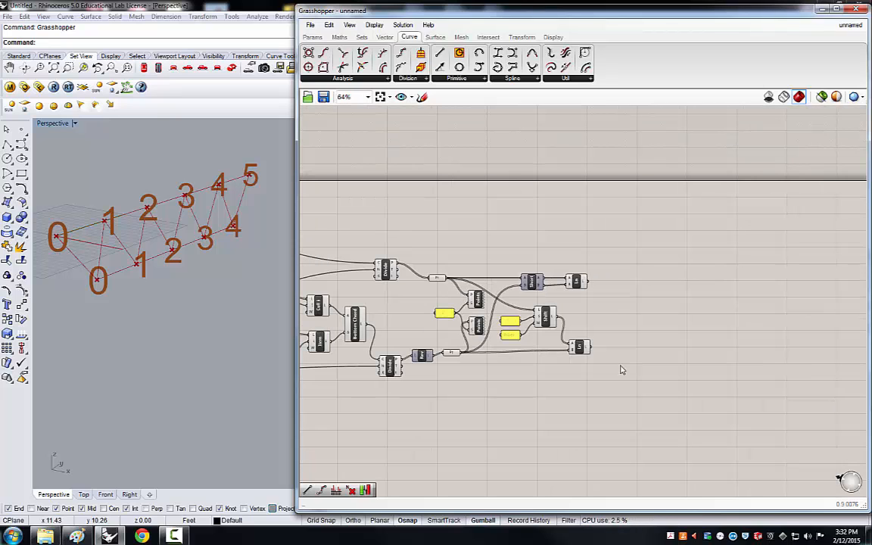
scroll(622, 369, "up", 2)
left_click(532, 350)
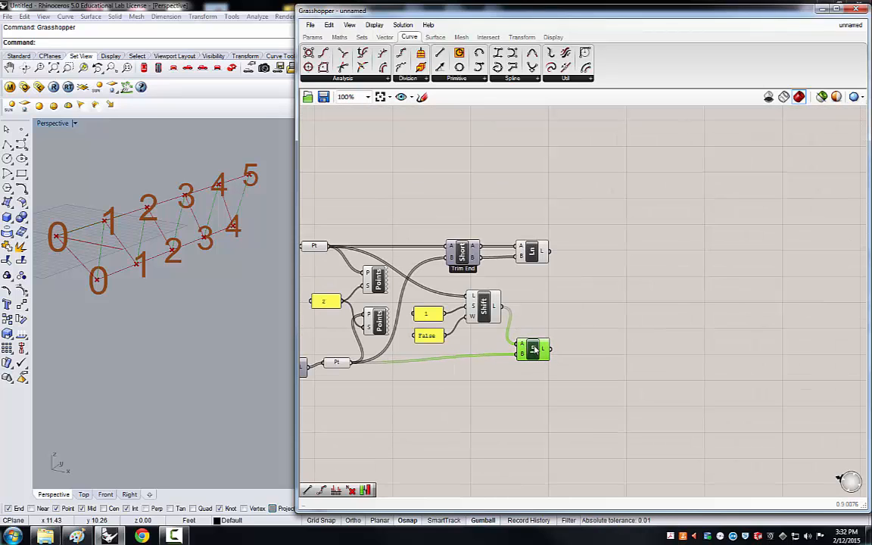
left_click(627, 306)
Add a Pipe component to the canvas above the Line components.
left_click(436, 37)
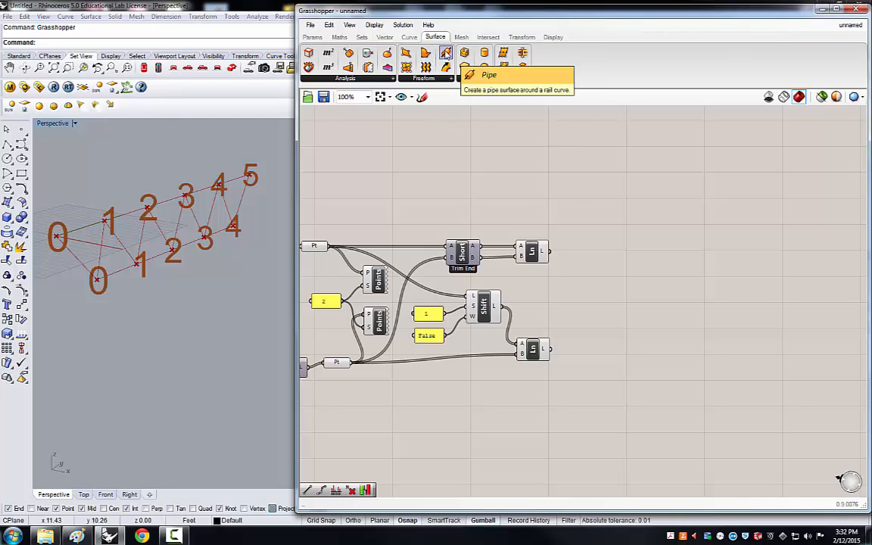
left_click_drag(446, 54, 617, 181)
left_click(535, 187)
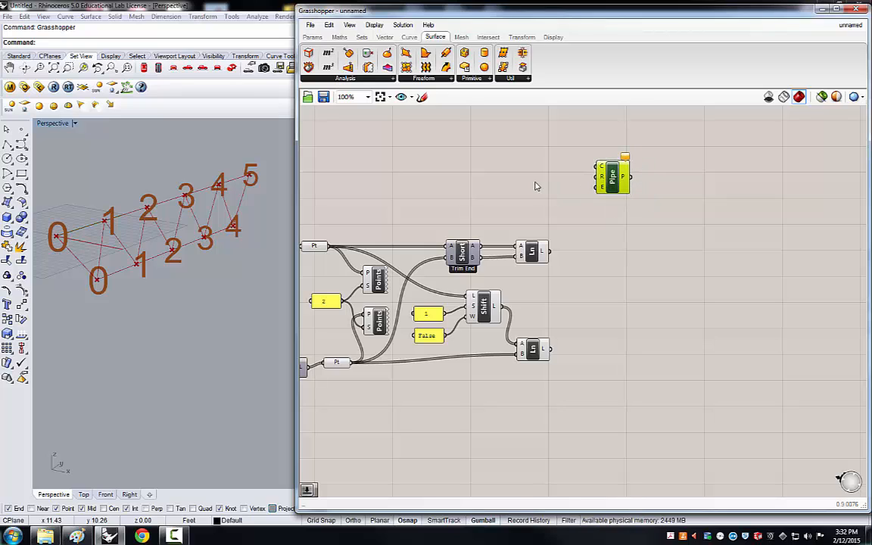
Add a number slider to the canvas and set its domain to a minimum of 0.1 and a maximum of 1.
left_click(313, 37)
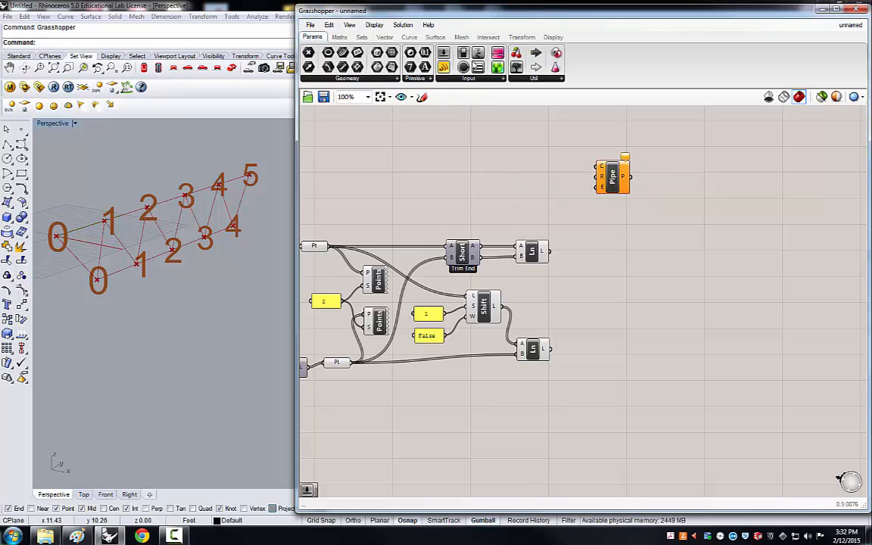
left_click_drag(497, 163, 497, 166)
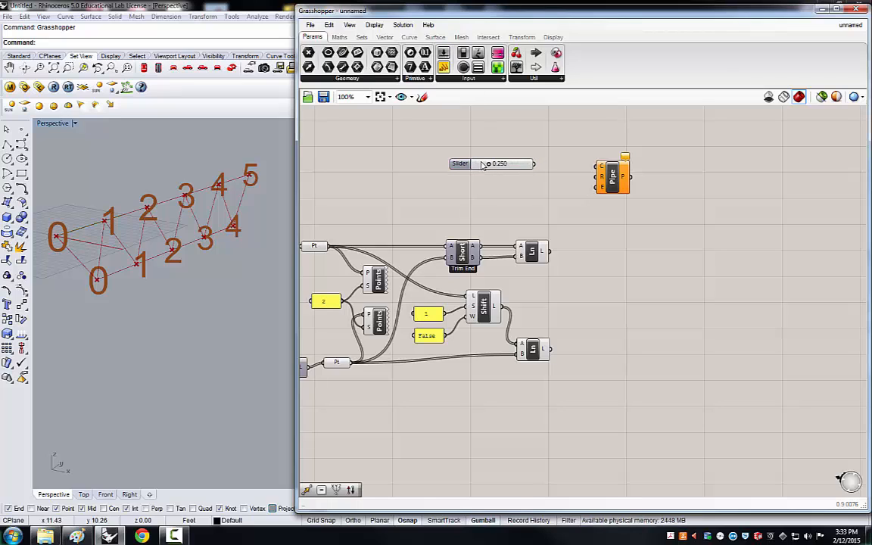
right_click(483, 165)
left_click(511, 211)
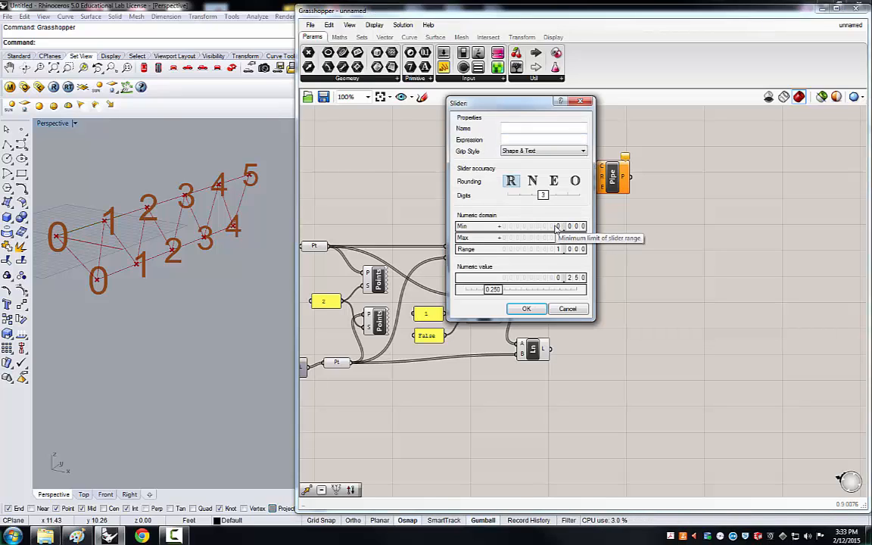
double_click(556, 227)
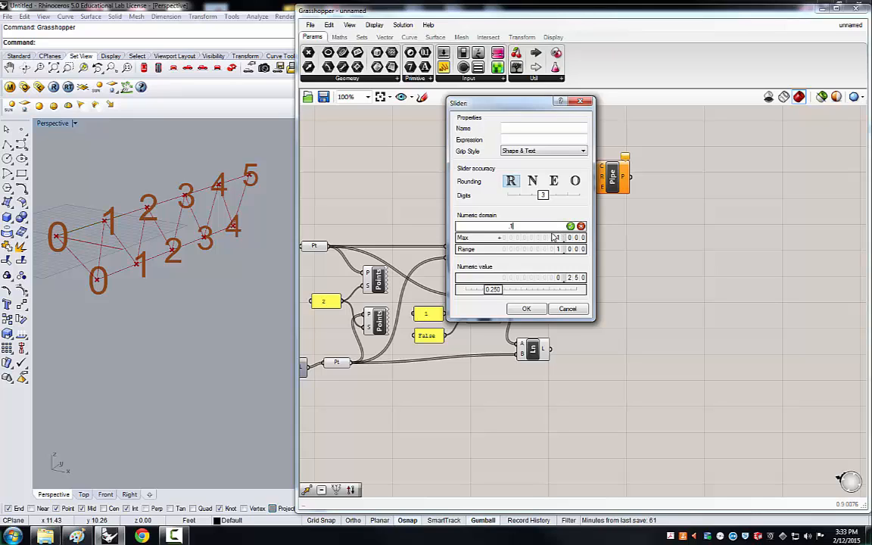
type(".1")
left_click(570, 226)
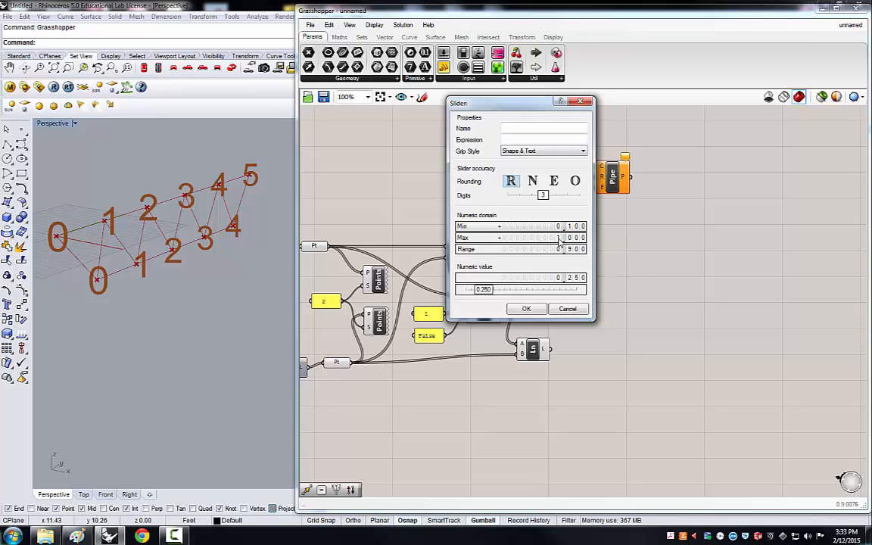
double_click(560, 239)
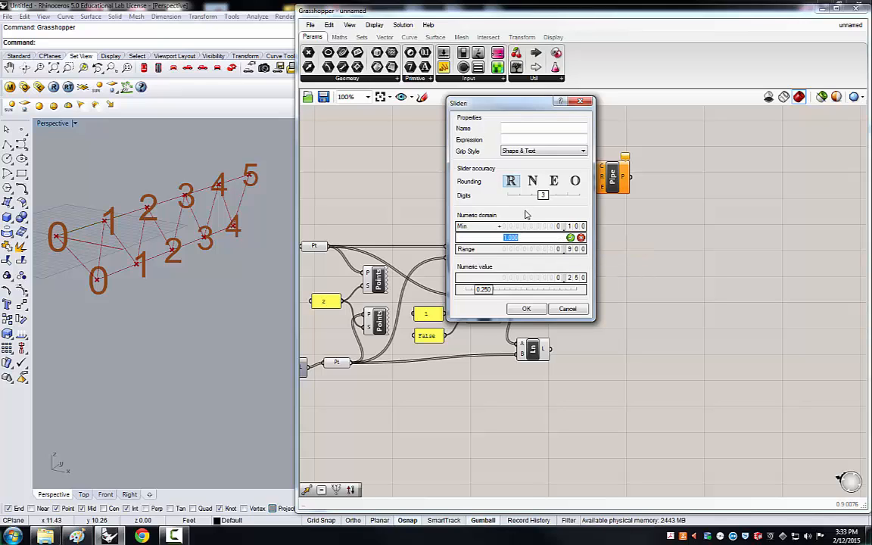
type("1")
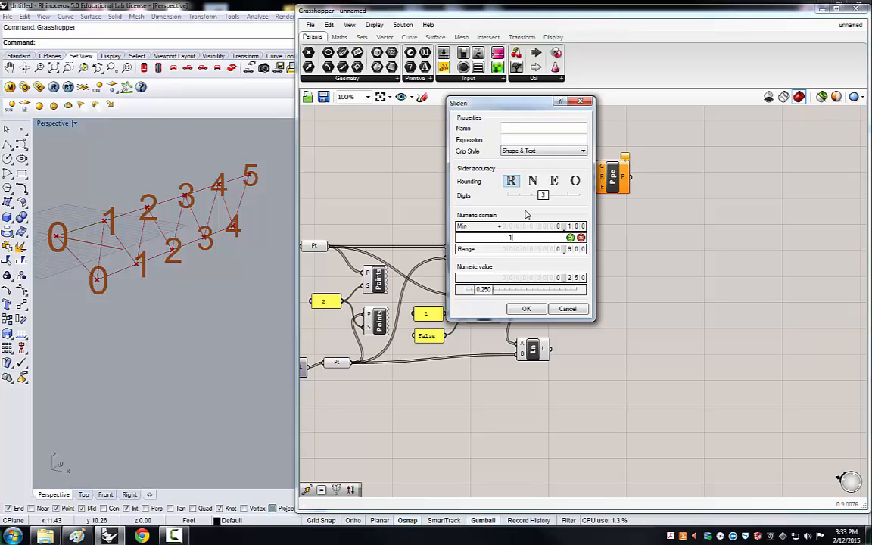
left_click(570, 238)
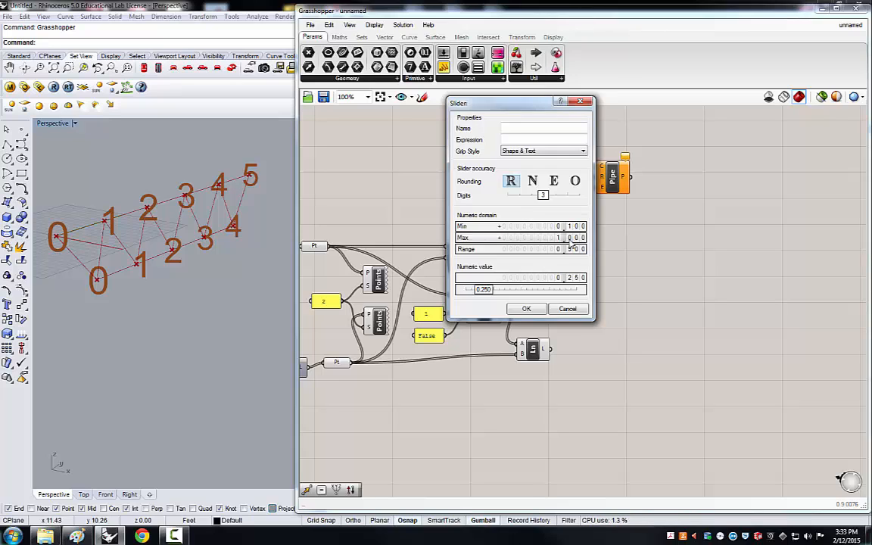
left_click(527, 308)
Connect the slider to the Pipe's radius input and place it beside the Pipe.
left_click_drag(535, 164, 597, 177)
left_click_drag(462, 164, 508, 189)
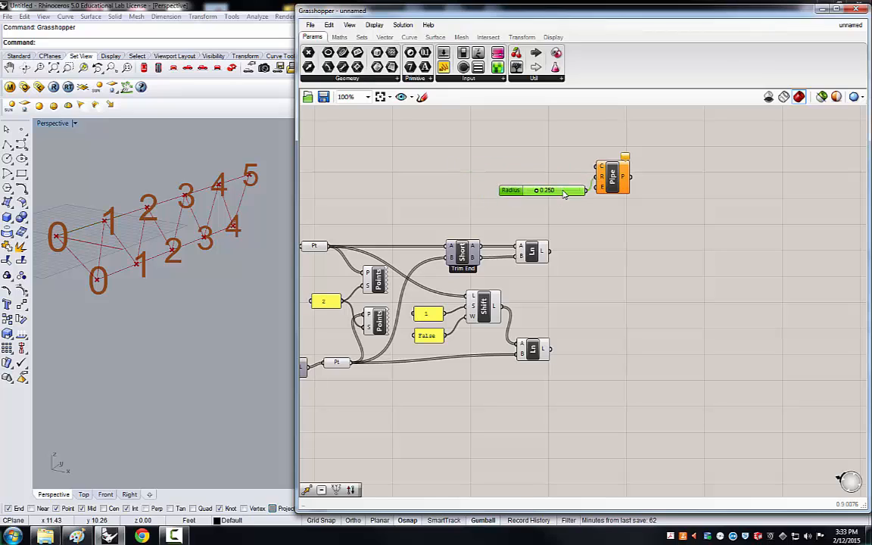
Select the Pipe and its radius slider together and move them up the canvas.
left_click(627, 217)
left_click_drag(610, 212, 565, 164)
left_click_drag(623, 180, 566, 119)
left_click(710, 220)
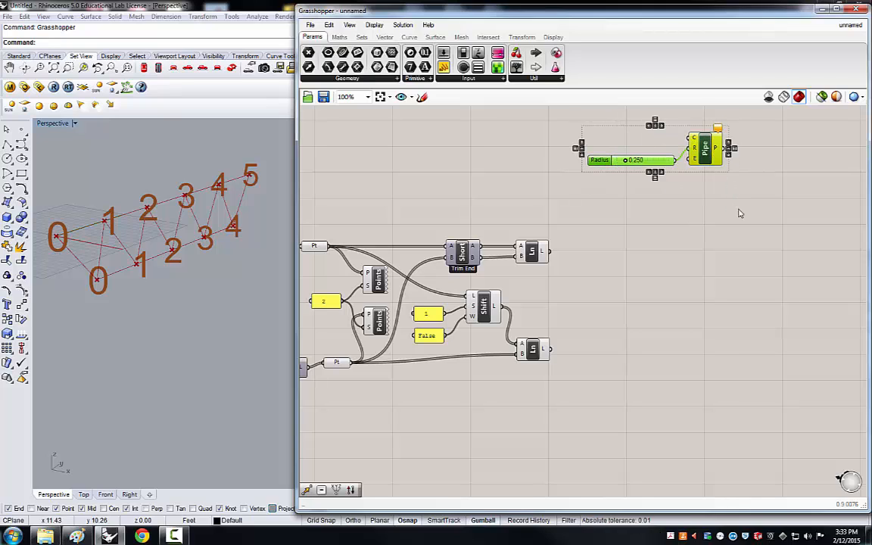
Duplicate the Pipe and radius slider and place the copy beside the two Line components.
key("ctrl+c")
key("ctrl+v")
left_click_drag(713, 159, 734, 304)
left_click(681, 280)
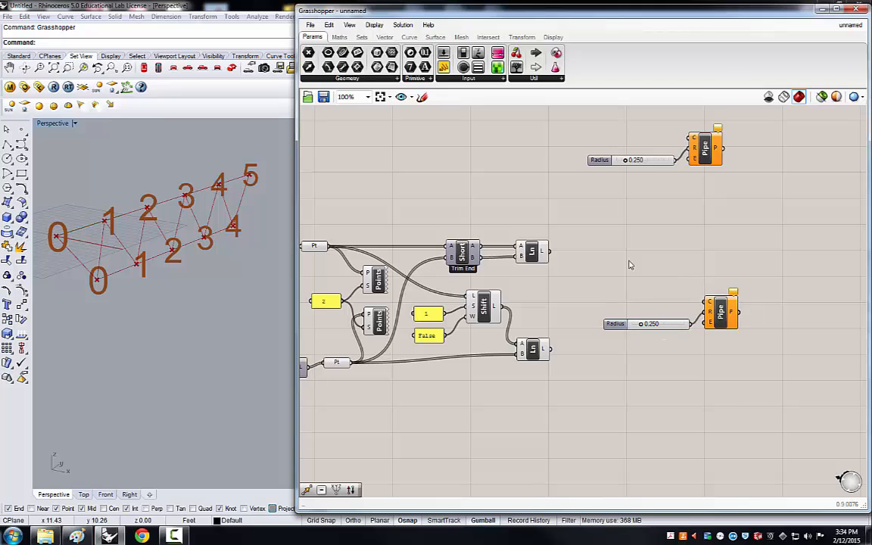
Connect both Line components' outputs to the copied Pipe's curve input.
left_click_drag(550, 252, 701, 302)
left_click_drag(551, 349, 696, 316)
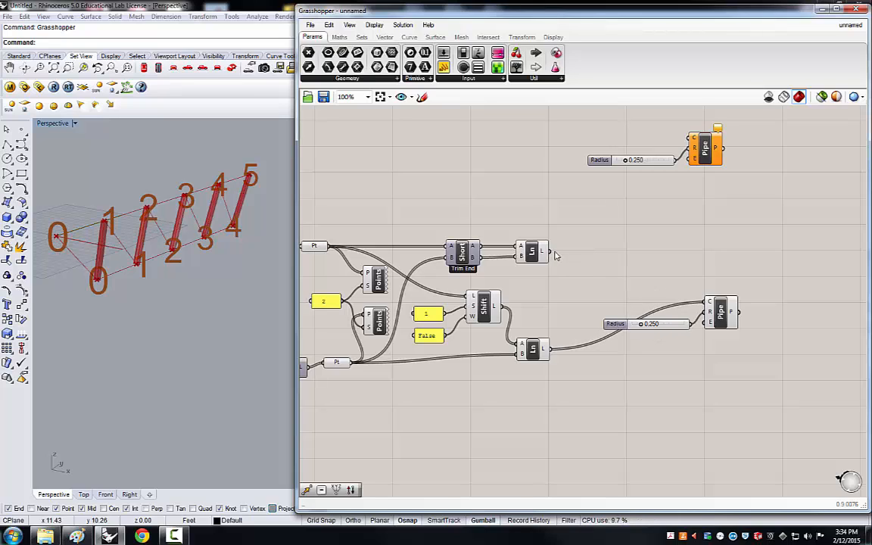
left_click_drag(555, 256, 704, 304, "shift")
left_click_drag(706, 304, 706, 305, "shift")
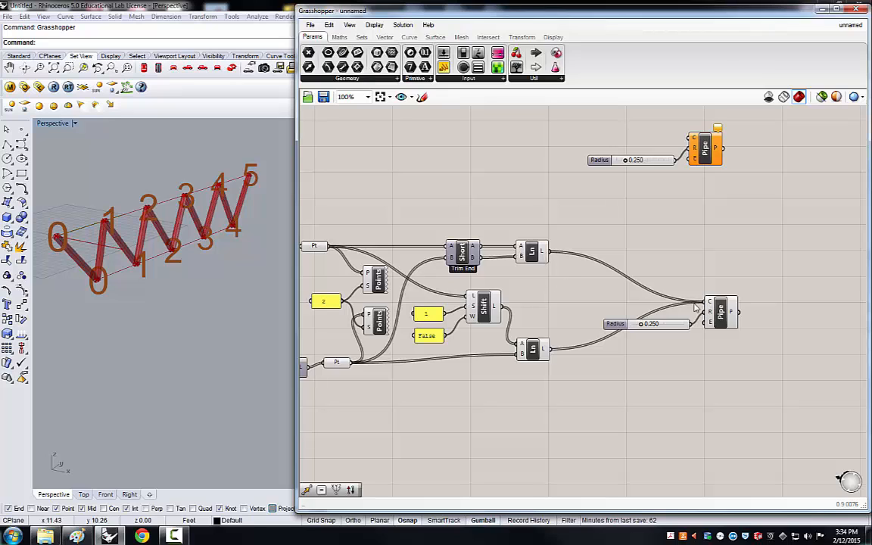
Move the copied radius slider below its Pipe and set the slider's maximum to 0.5.
left_click_drag(673, 327, 633, 375)
right_click(655, 377)
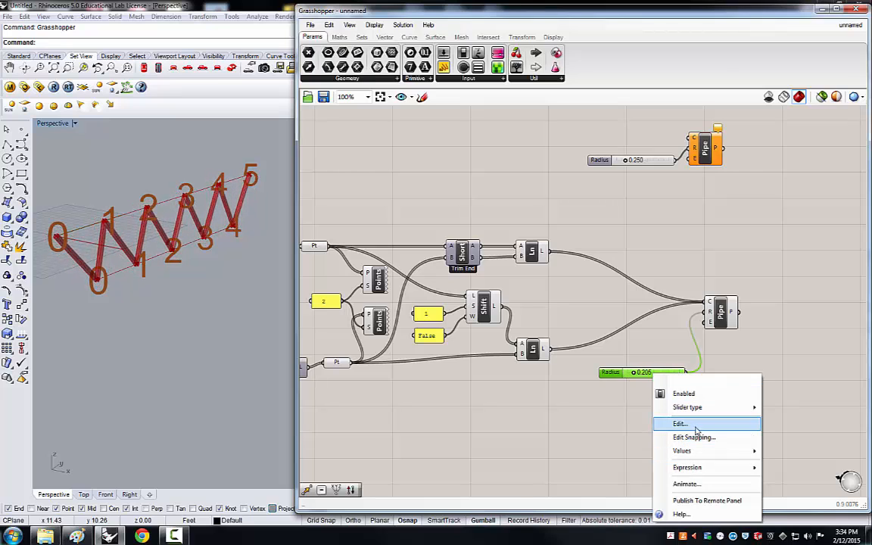
left_click(669, 422)
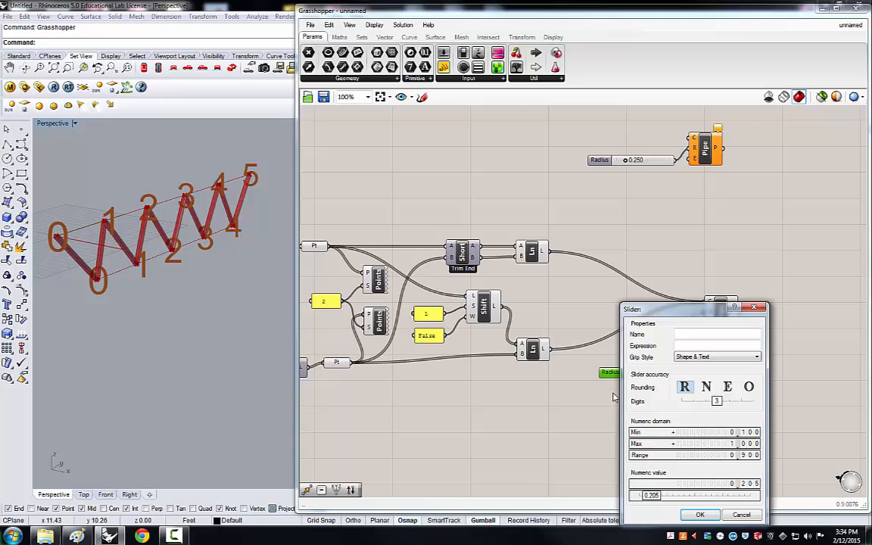
double_click(734, 444)
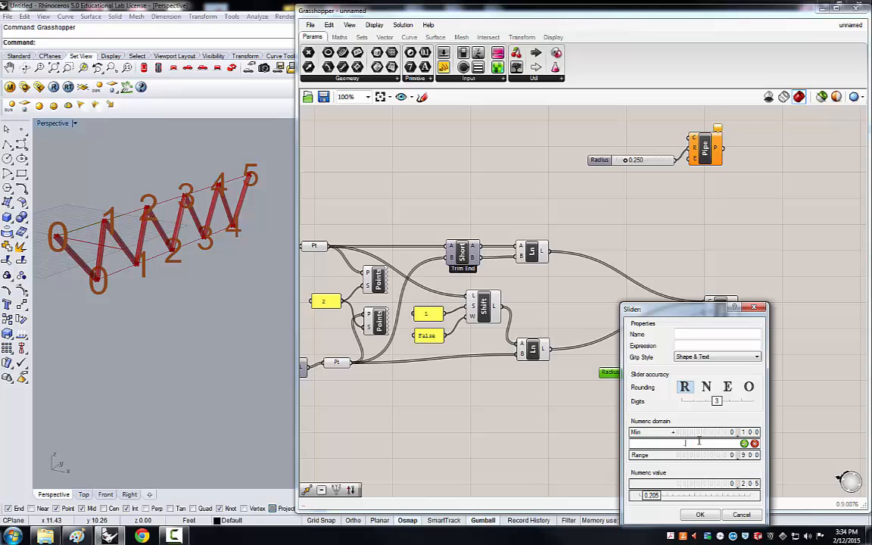
key("Return")
left_click(701, 515)
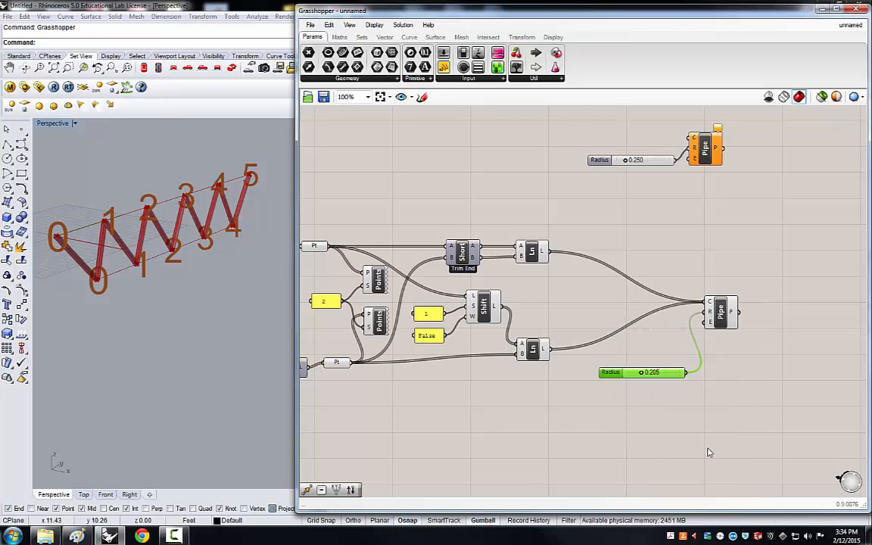
Connect the Top Chord and Bottom Chord curve outputs to the first Pipe's curve input.
scroll(705, 238, "down", 4)
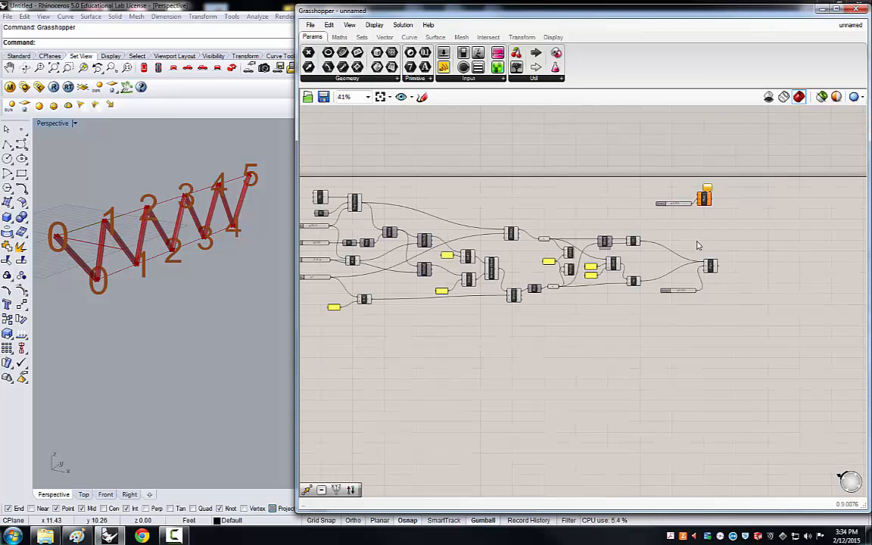
left_click_drag(703, 194, 679, 223)
left_click(708, 202)
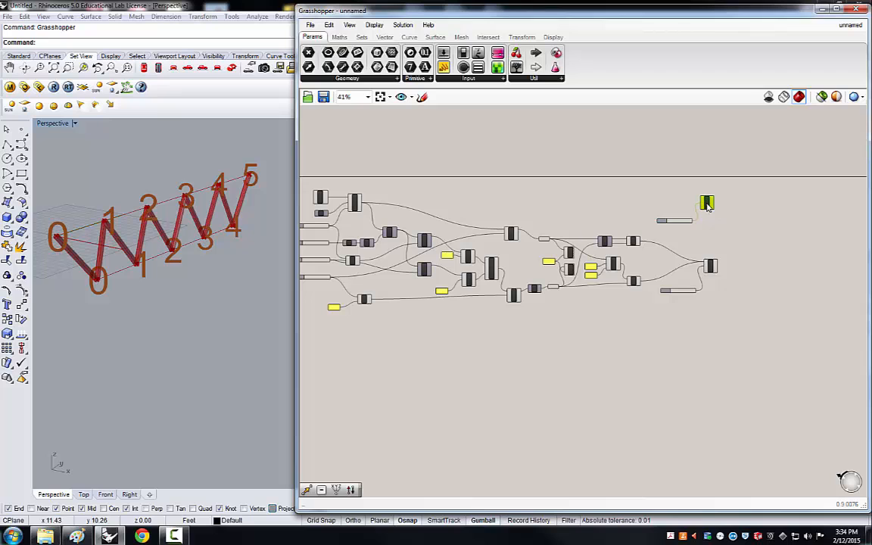
left_click(606, 204)
scroll(488, 265, "down", 2)
scroll(488, 261, "up", 6)
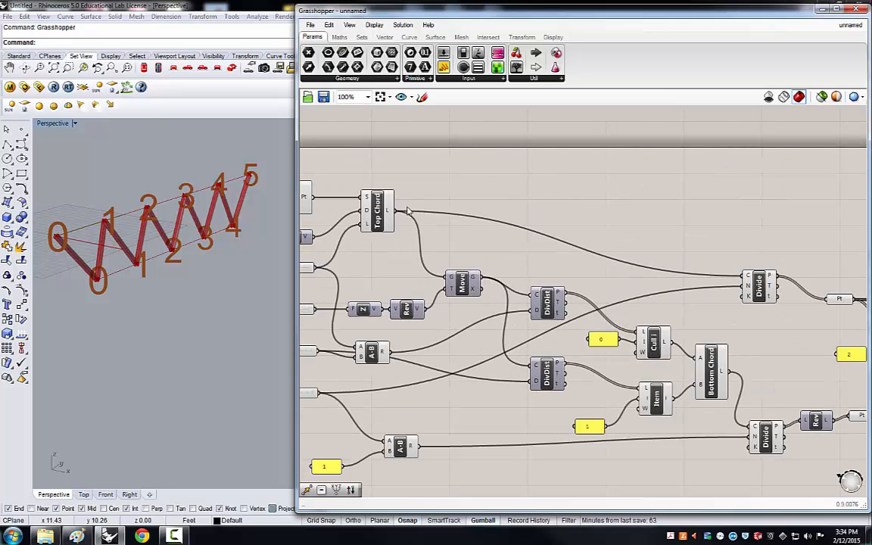
left_click_drag(394, 215, 804, 210)
scroll(446, 214, "down", 4)
scroll(742, 206, "up", 5)
scroll(701, 209, "down", 3)
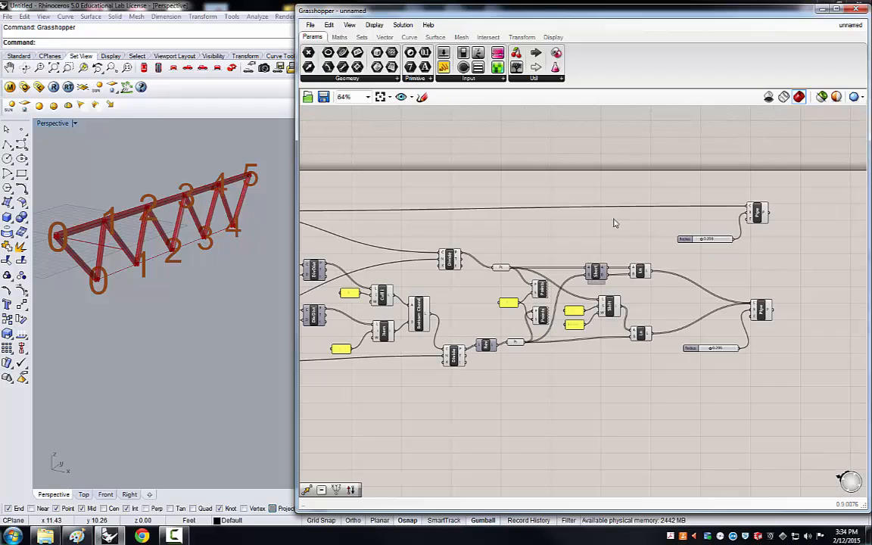
left_click_drag(434, 321, 747, 206)
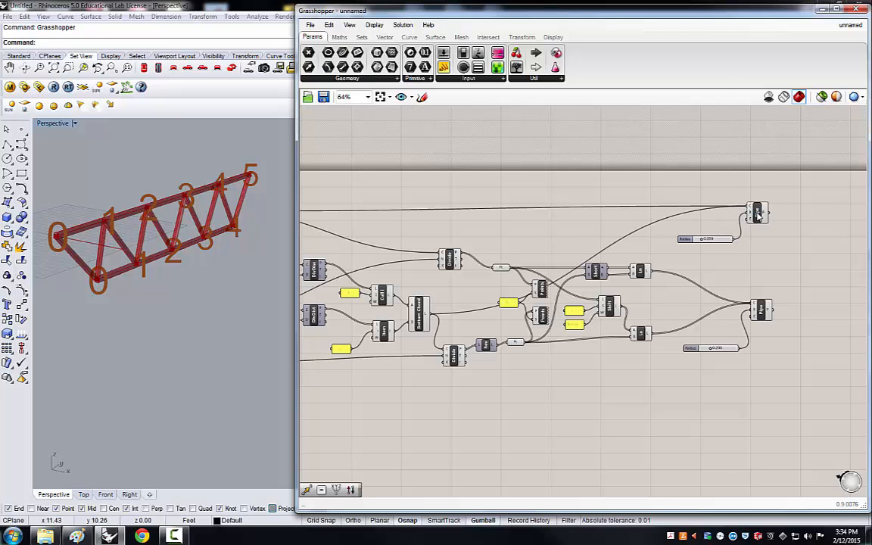
Select the chord Pipe, the Bottom Chord component and the web Pipe in turn to inspect their previewed geometry.
left_click_drag(773, 252, 734, 214)
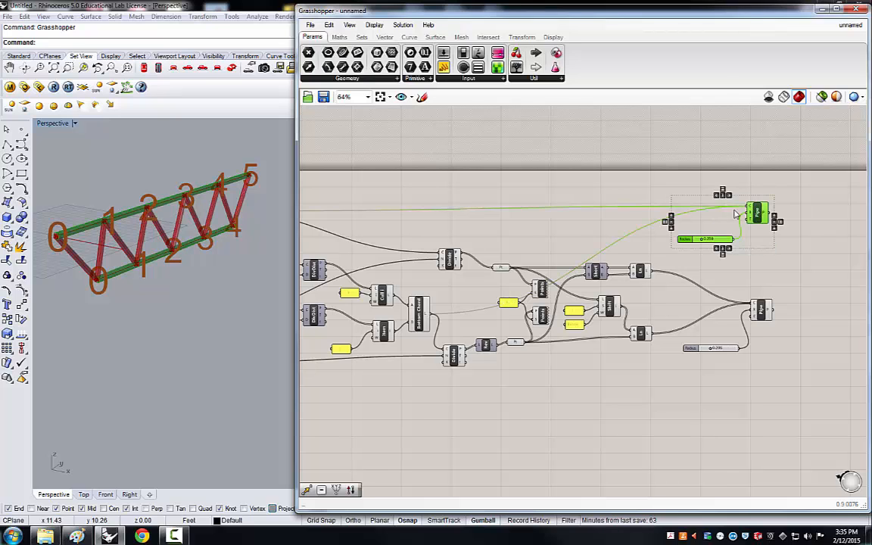
scroll(757, 216, "down", 2)
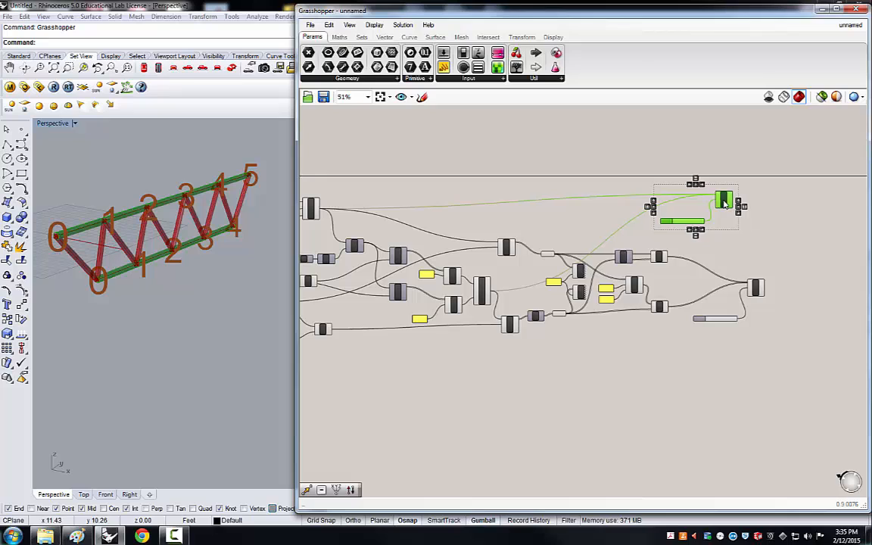
left_click(697, 233)
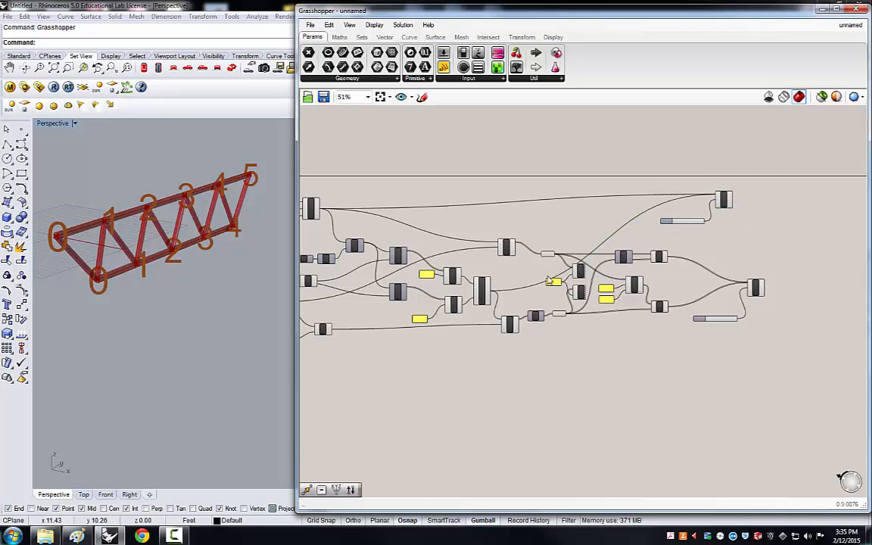
left_click_drag(484, 294, 492, 282)
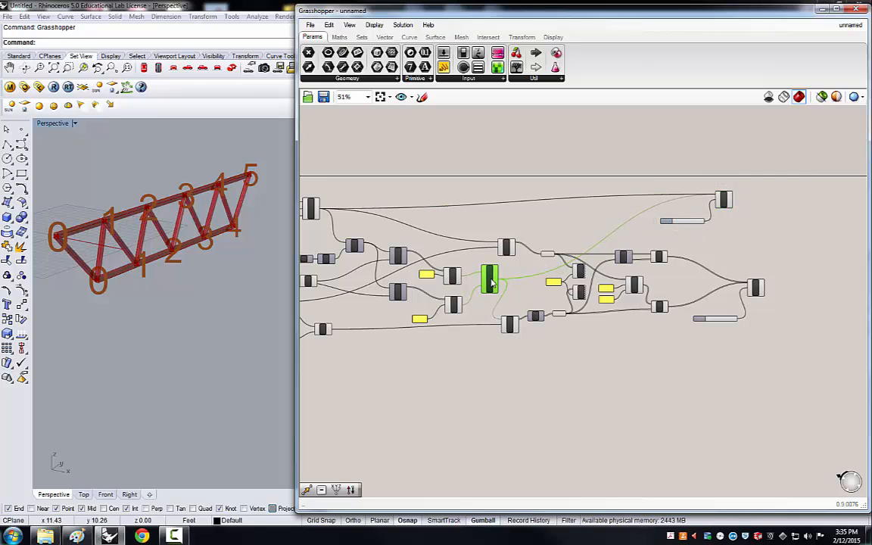
left_click(763, 237)
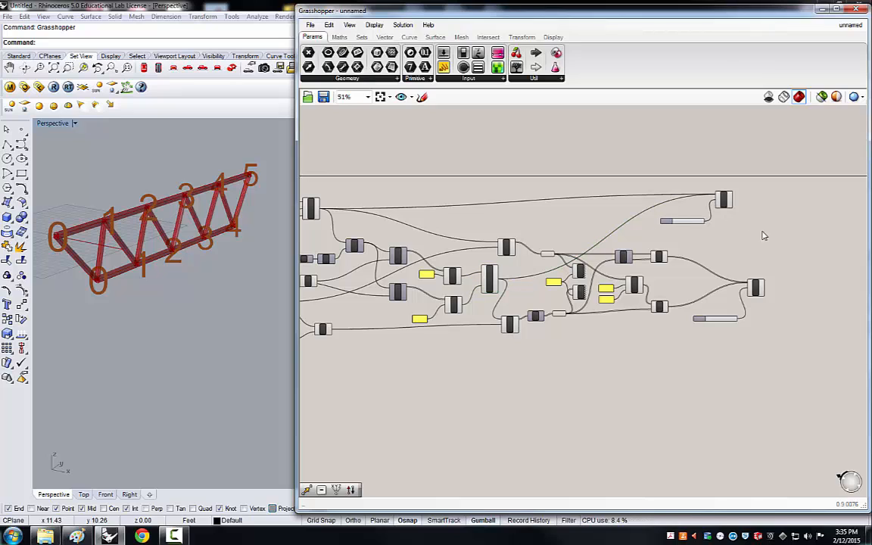
left_click(754, 289)
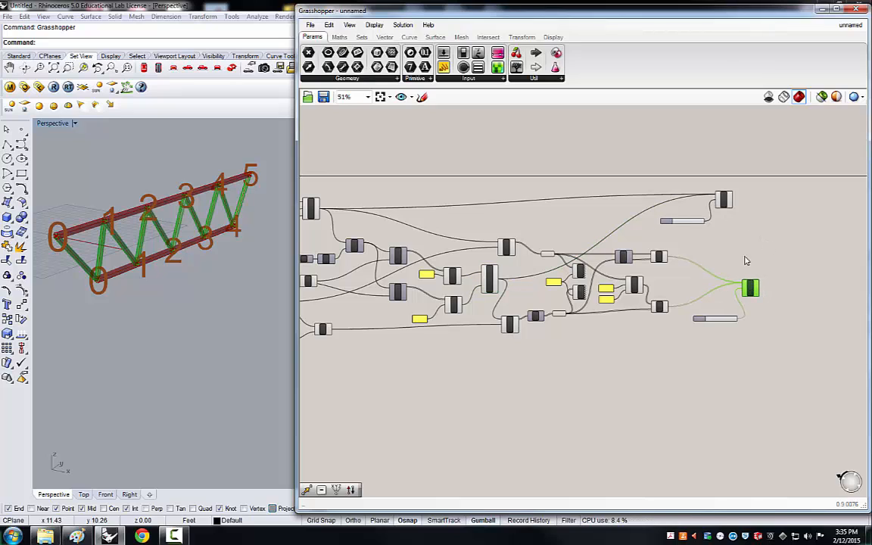
left_click(739, 227)
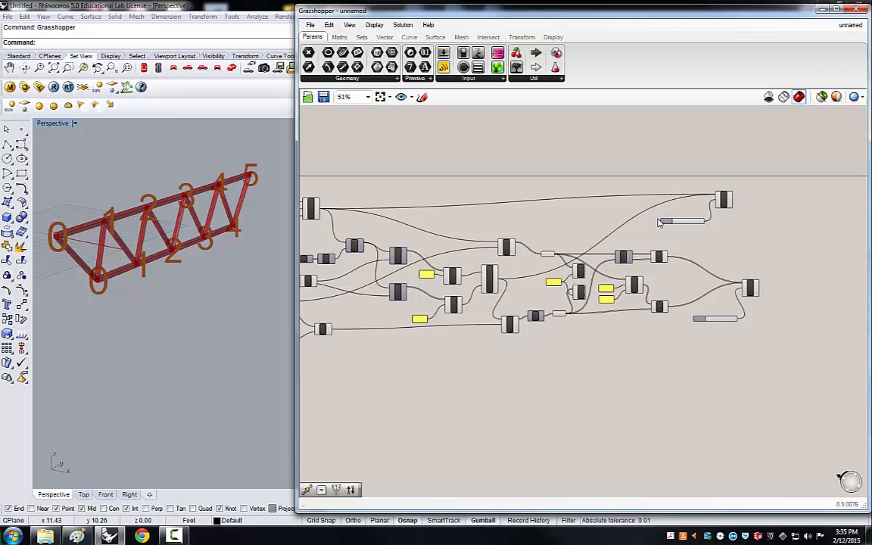
Set the chord pipe radius to 0.387 and the web pipe radius to 0.202.
scroll(675, 220, "up", 4)
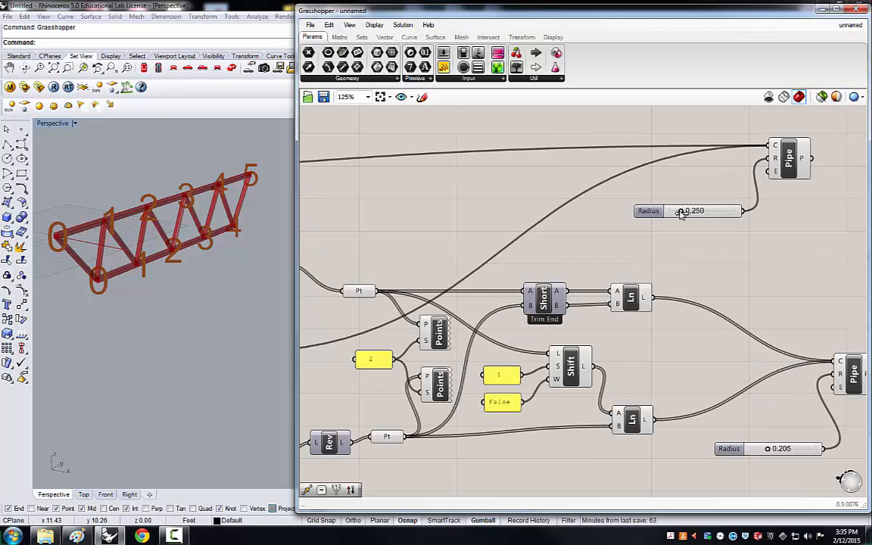
mouse_move(681, 213)
left_mouse_down()
mouse_move(713, 213)
mouse_move(691, 214)
left_mouse_up()
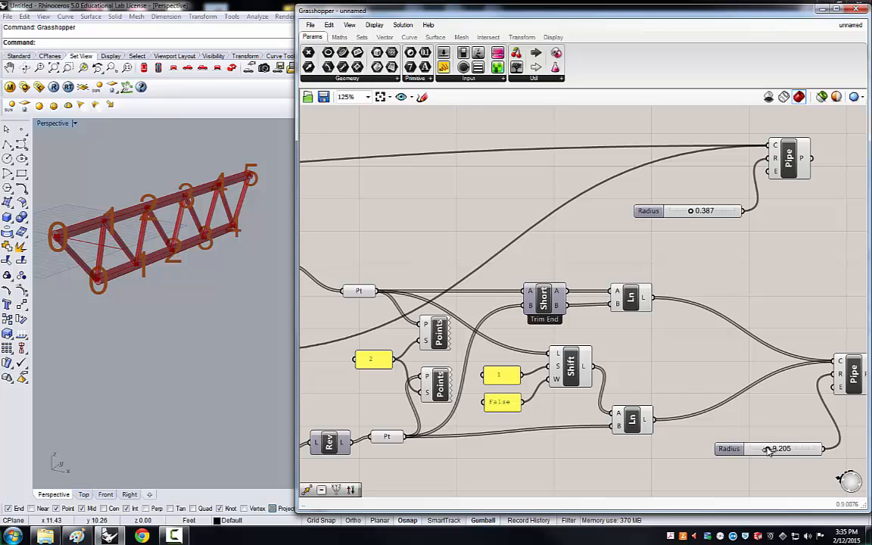
left_click_drag(768, 451, 767, 449)
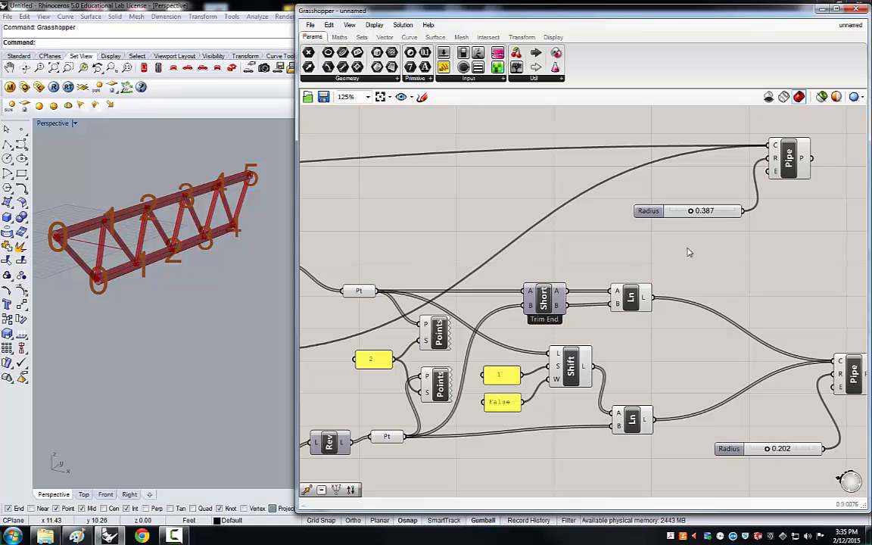
Set the truss Length slider to 27.15 and the Depth slider to 3.13.
scroll(688, 252, "down", 4)
scroll(354, 284, "up", 4)
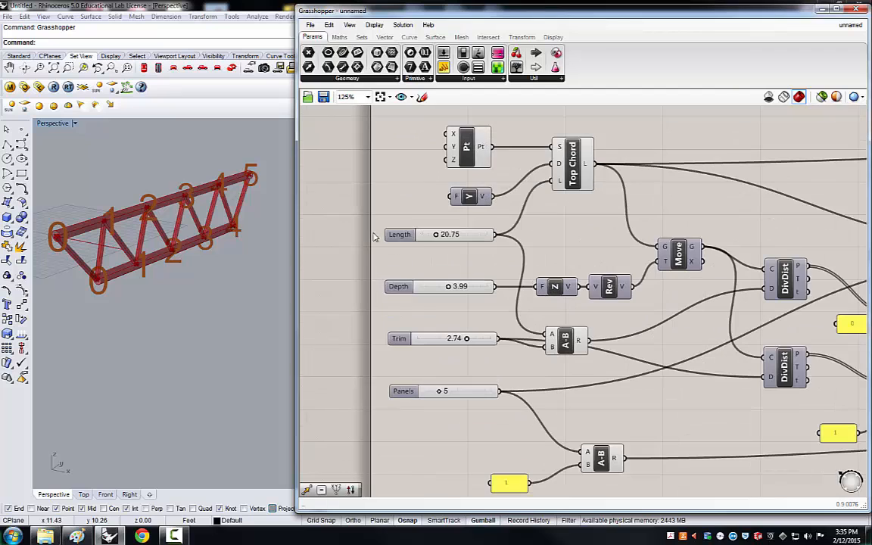
left_click_drag(436, 235, 445, 235)
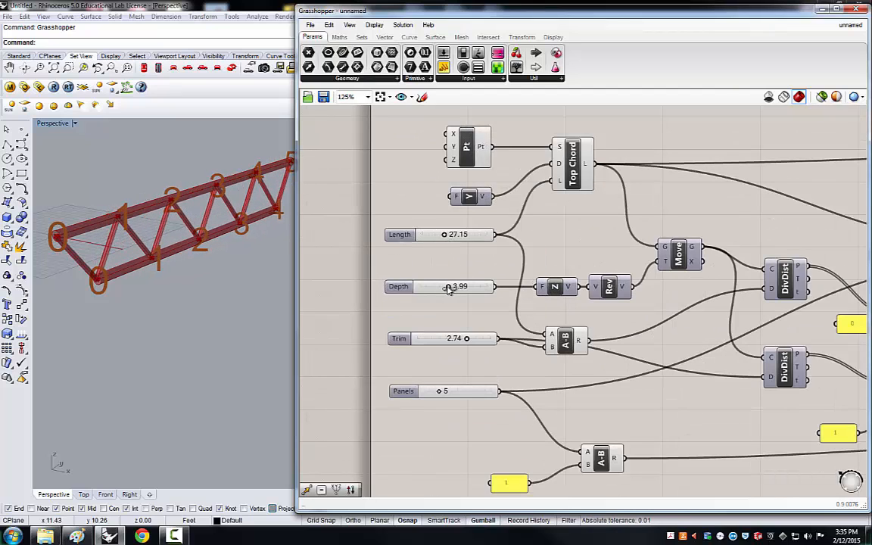
left_click_drag(447, 287, 439, 287)
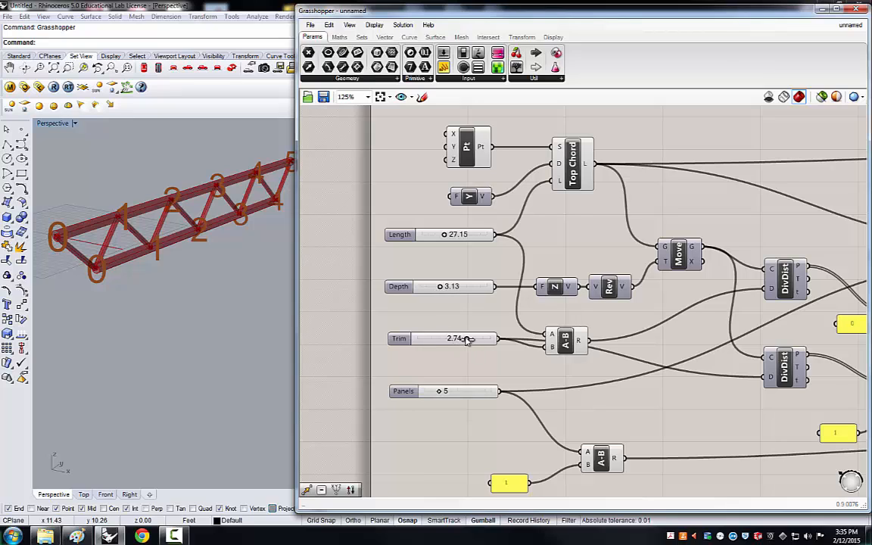
Set the Trim slider to 1.74 and the Panels slider to 7.
left_click_drag(467, 339, 448, 339)
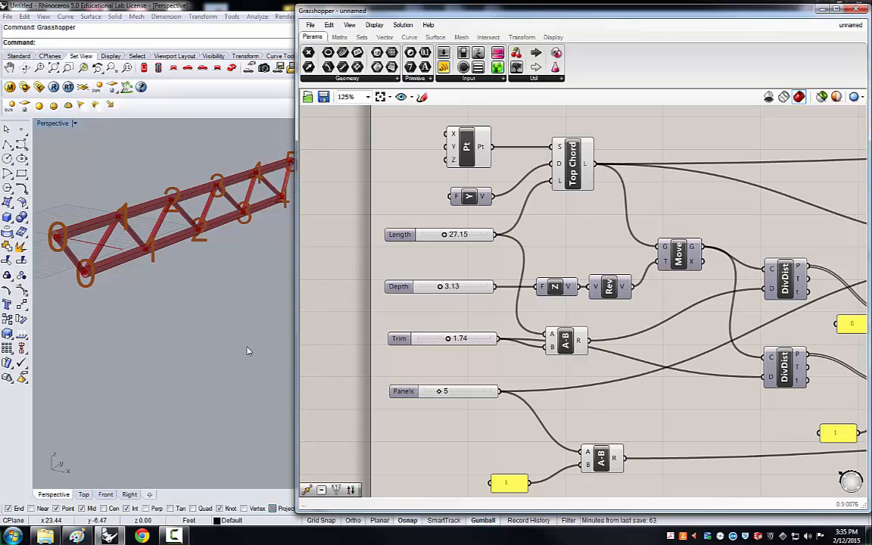
left_click(439, 391)
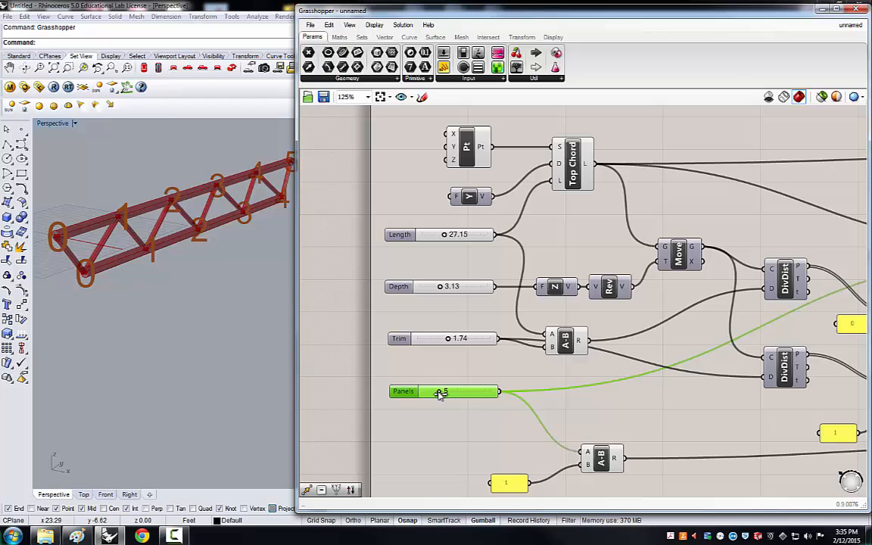
left_click_drag(440, 393, 450, 396)
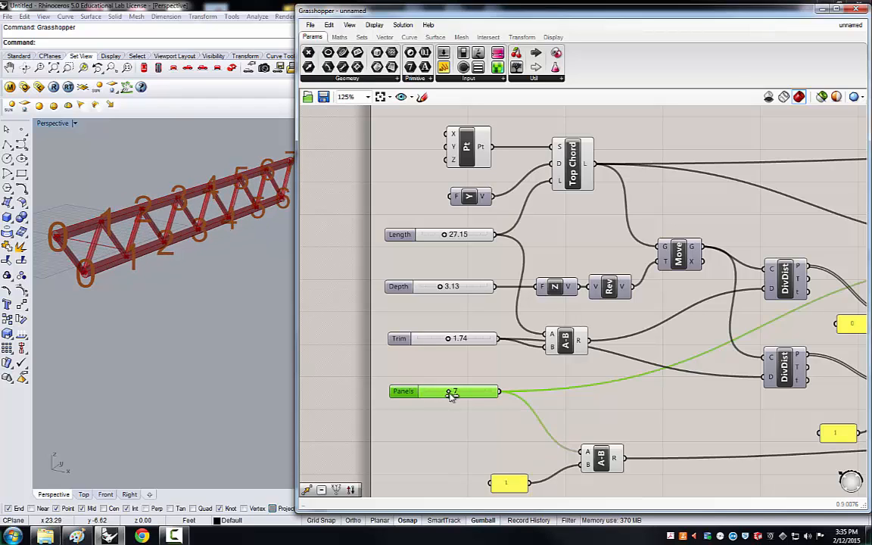
Inspect the updated truss in the Rhino viewport and the corresponding components in the definition.
scroll(121, 277, "down", 4)
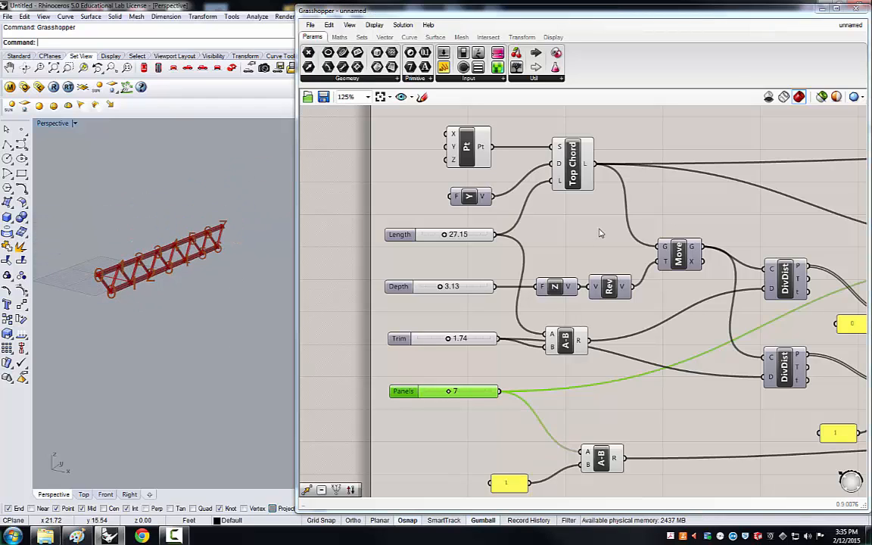
left_click(551, 238)
scroll(551, 237, "down", 5)
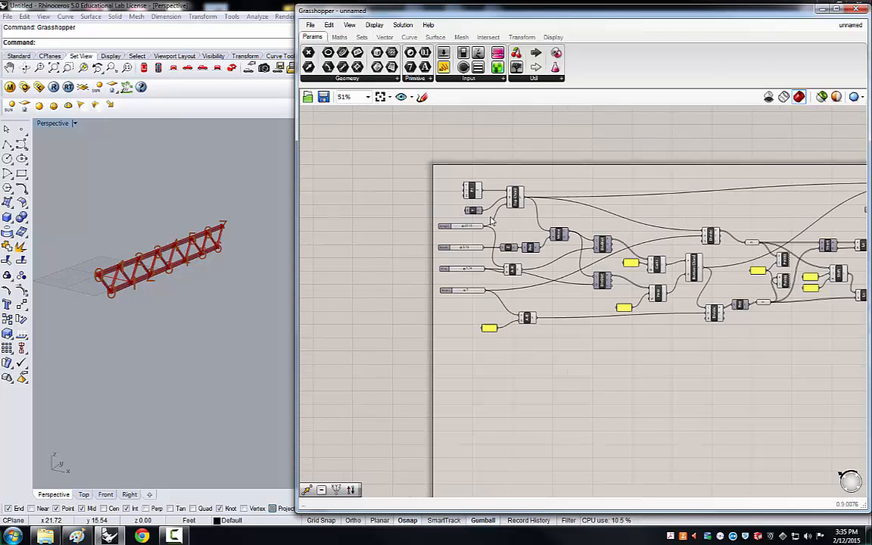
scroll(745, 238, "up", 3)
scroll(746, 216, "up", 1)
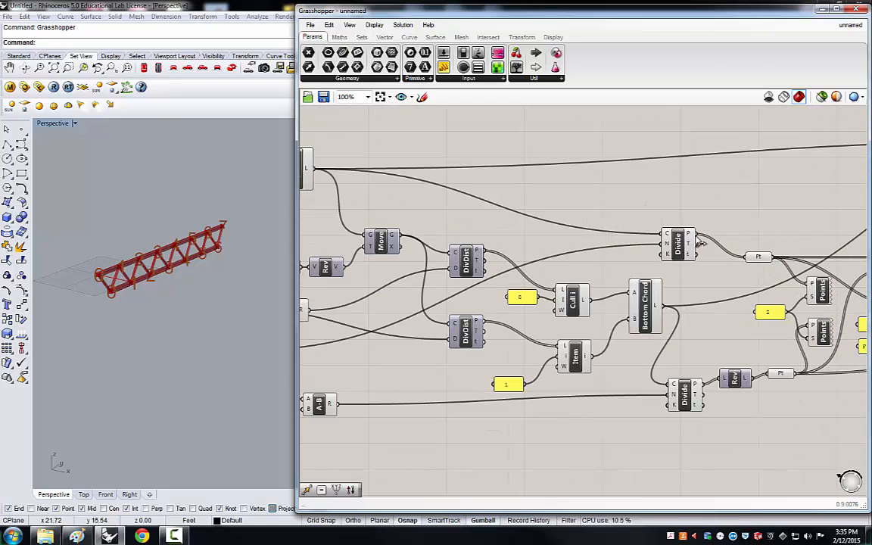
scroll(546, 212, "down", 1)
scroll(727, 288, "up", 2)
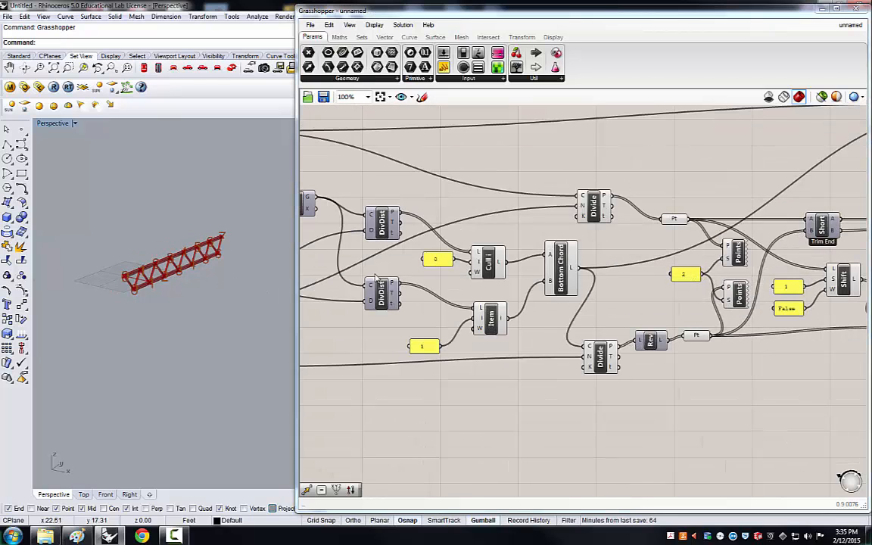
scroll(216, 279, "up", 2)
scroll(99, 270, "up", 3)
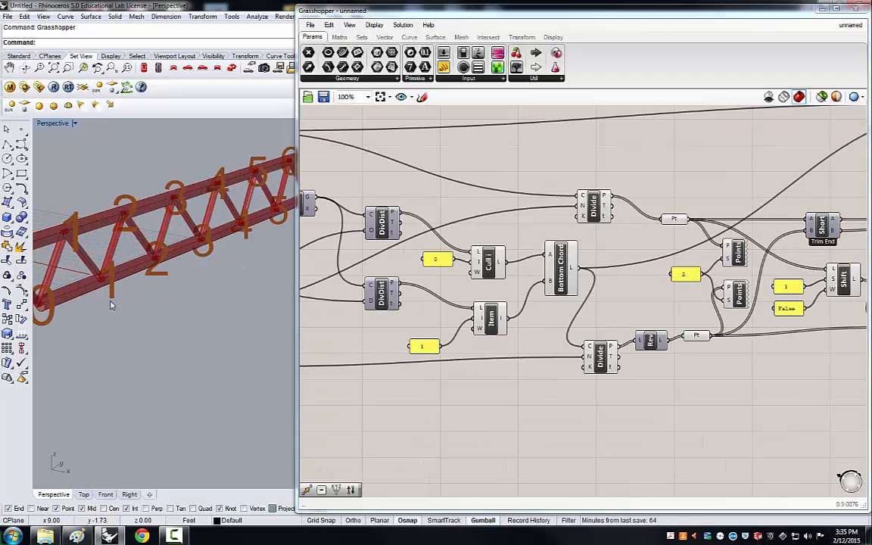
scroll(98, 269, "down", 3)
right_click_drag(55, 336, 187, 300)
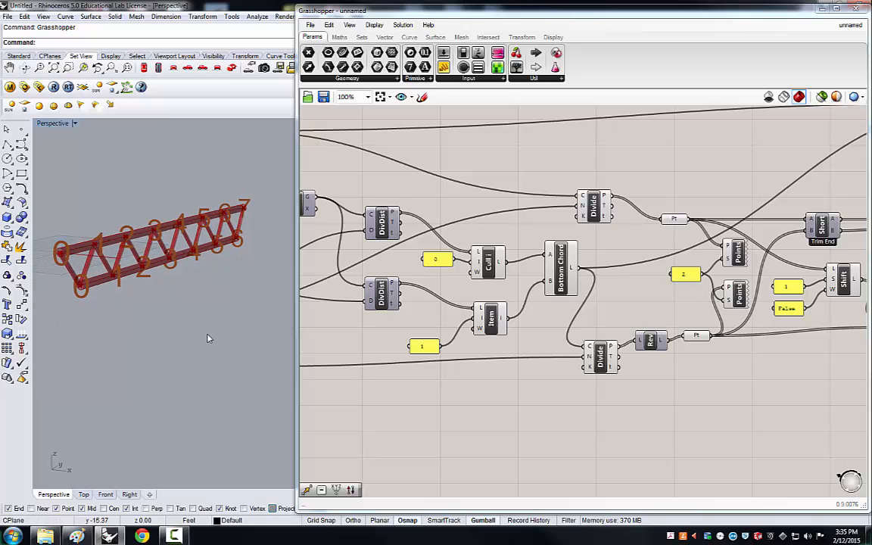
Rearrange the two Pipe components and their Radius sliders into a tidier layout on the canvas.
scroll(516, 411, "down", 3)
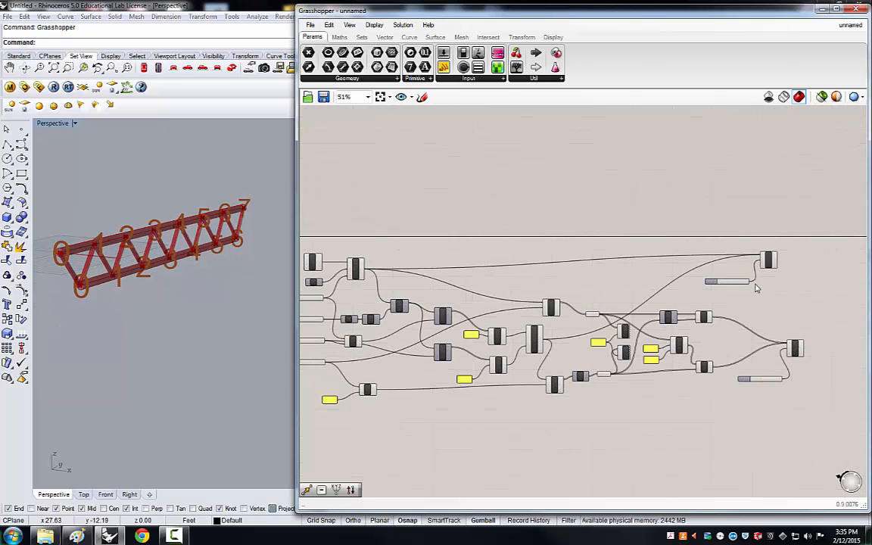
scroll(784, 239, "up", 3)
scroll(570, 274, "down", 1)
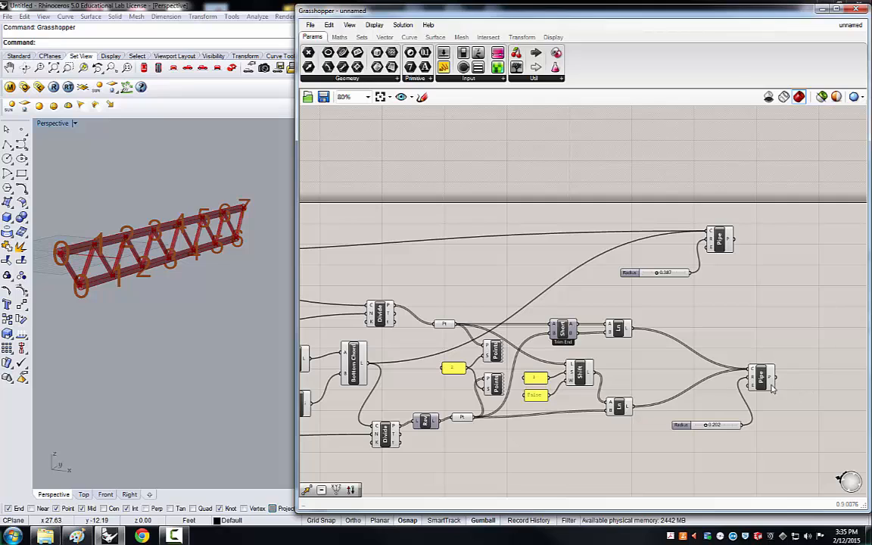
left_click_drag(772, 388, 749, 385)
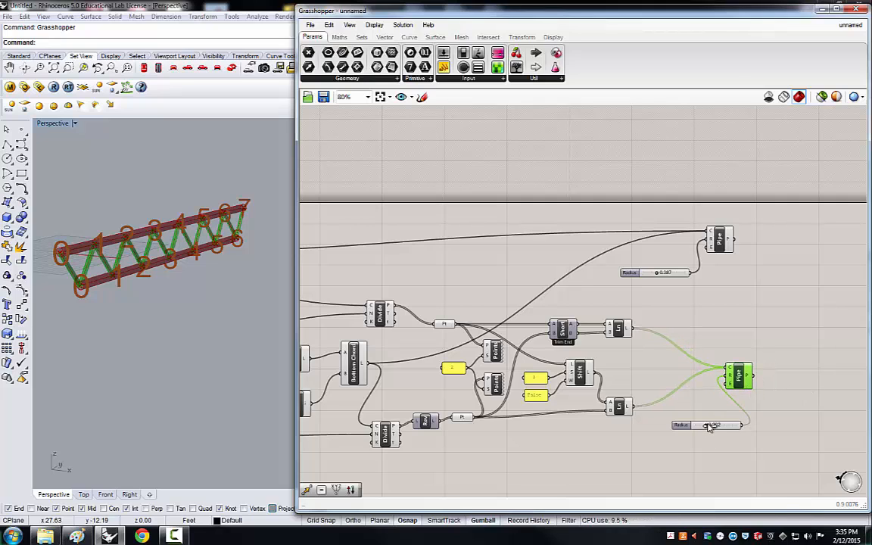
left_click_drag(710, 428, 677, 440)
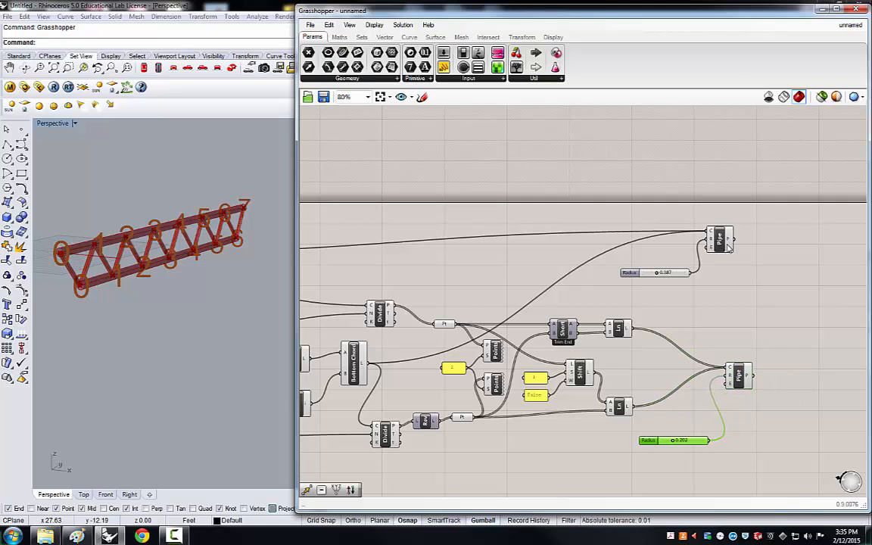
left_click_drag(729, 246, 739, 259)
left_click_drag(685, 277, 695, 296)
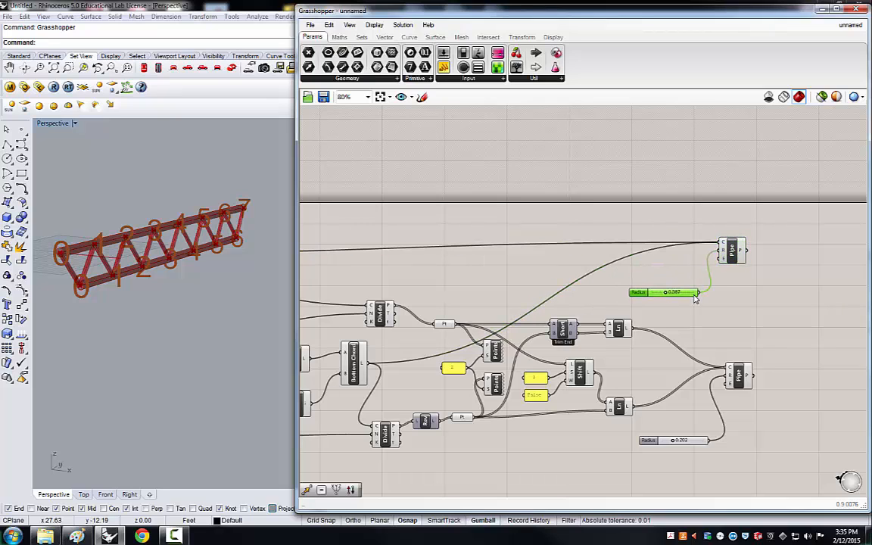
left_click_drag(732, 252, 734, 259)
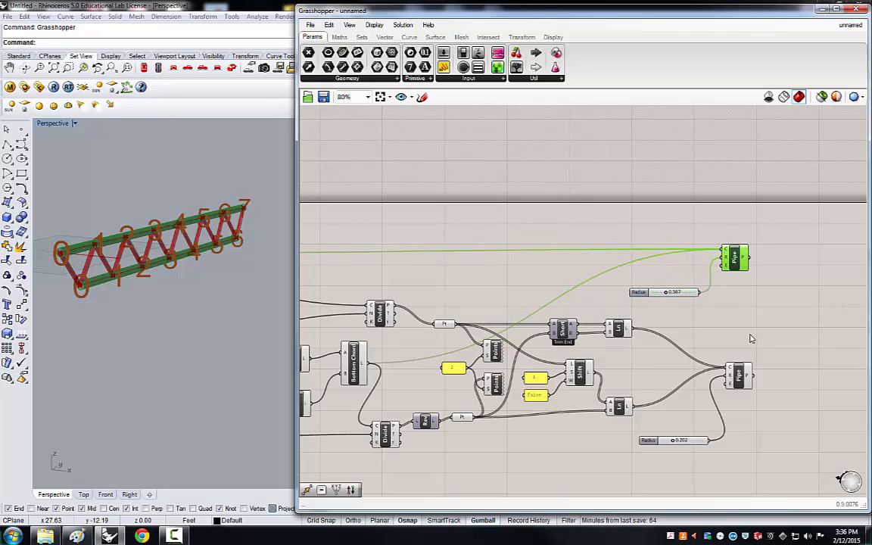
Review the complete truss definition on the canvas.
scroll(751, 339, "down", 2)
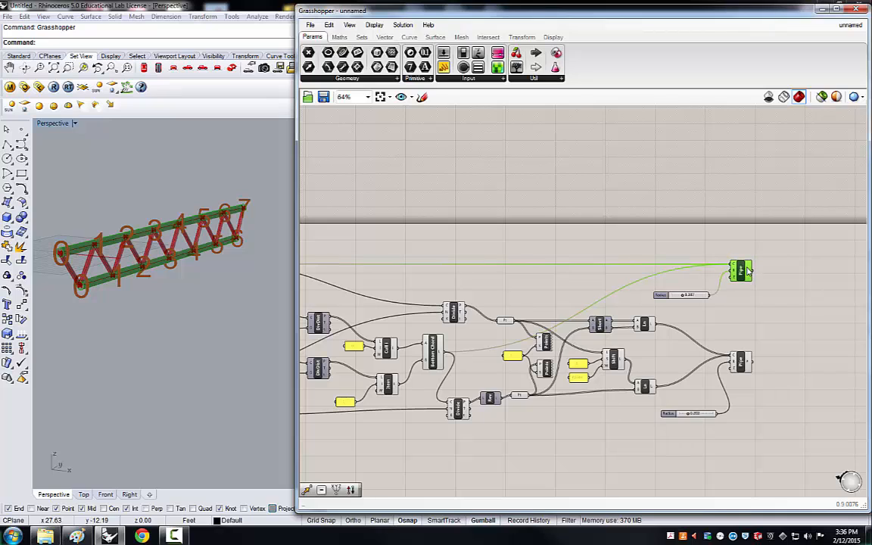
left_click_drag(748, 271, 746, 271)
left_click(753, 311)
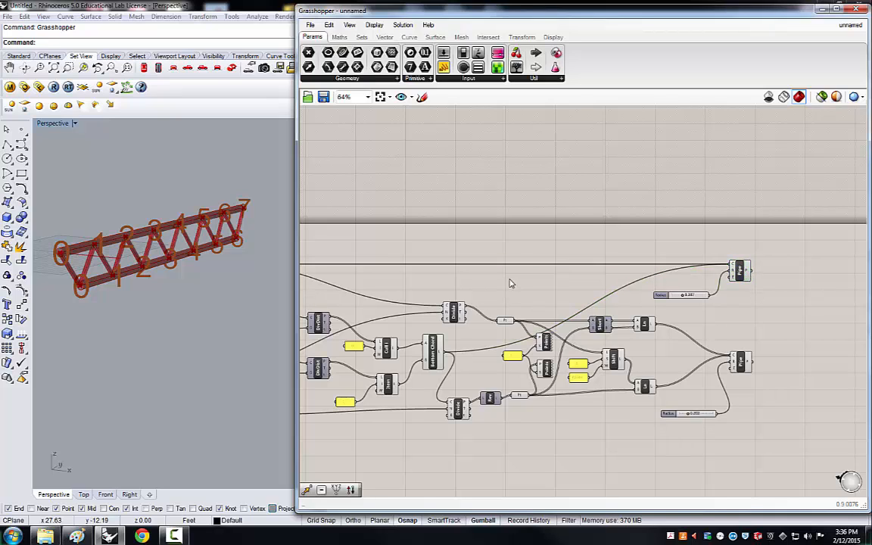
scroll(685, 290, "down", 3)
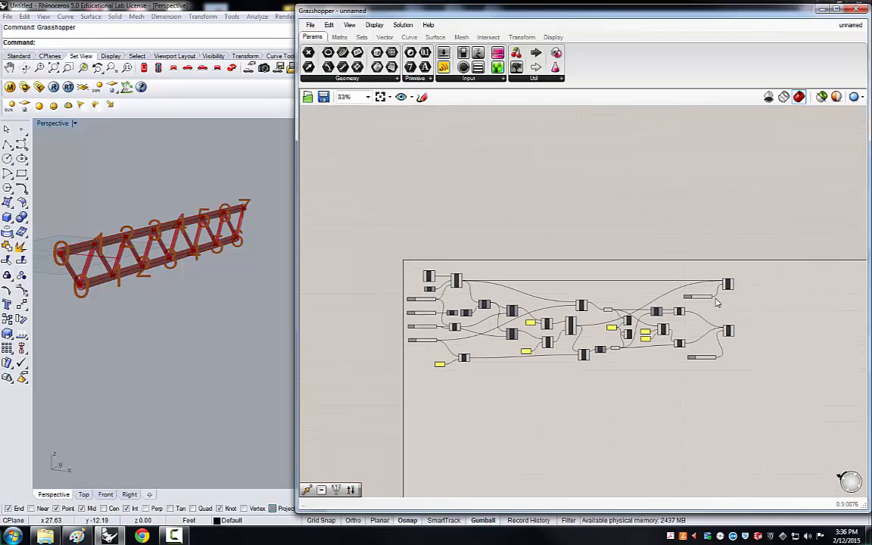
scroll(572, 438, "up", 2)
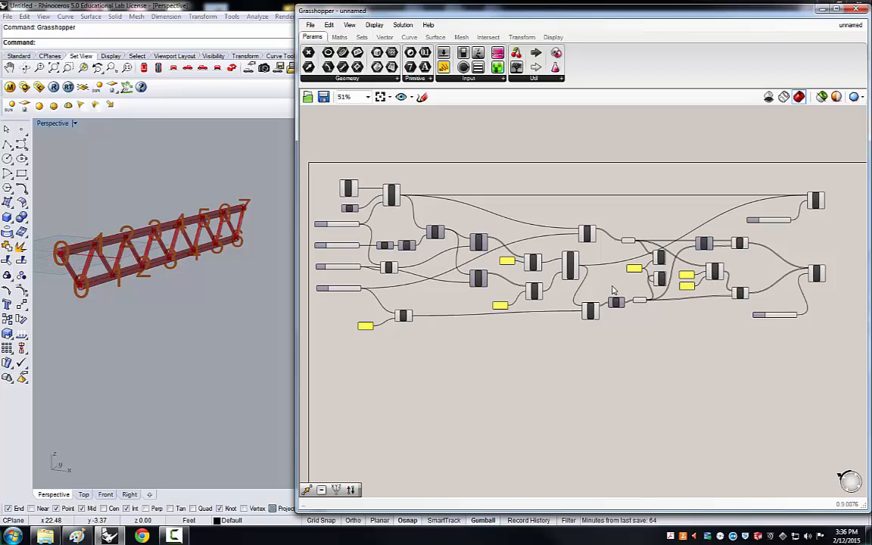
scroll(713, 271, "up", 5)
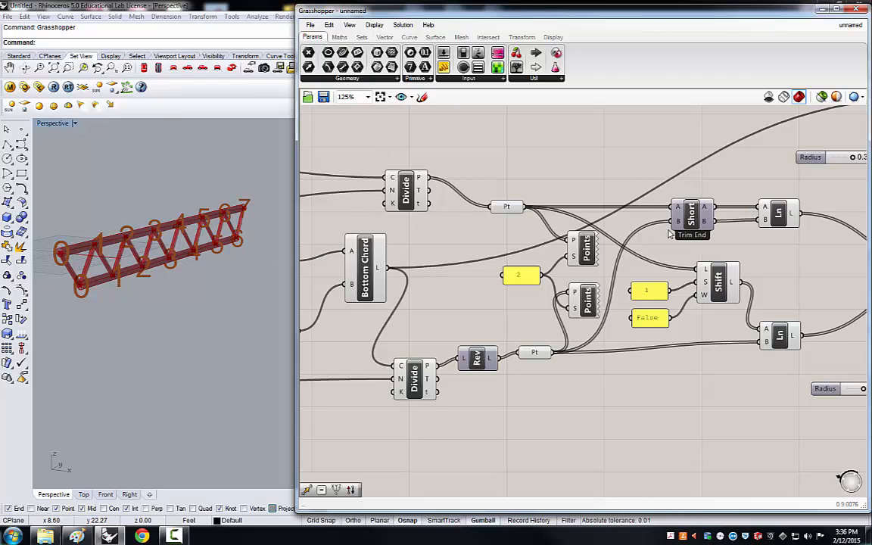
scroll(644, 243, "down", 1)
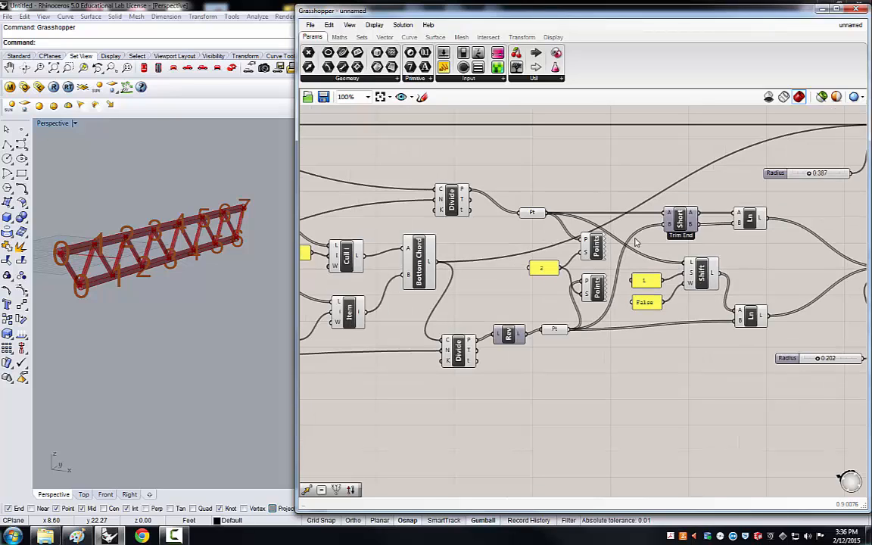
scroll(636, 242, "down", 1)
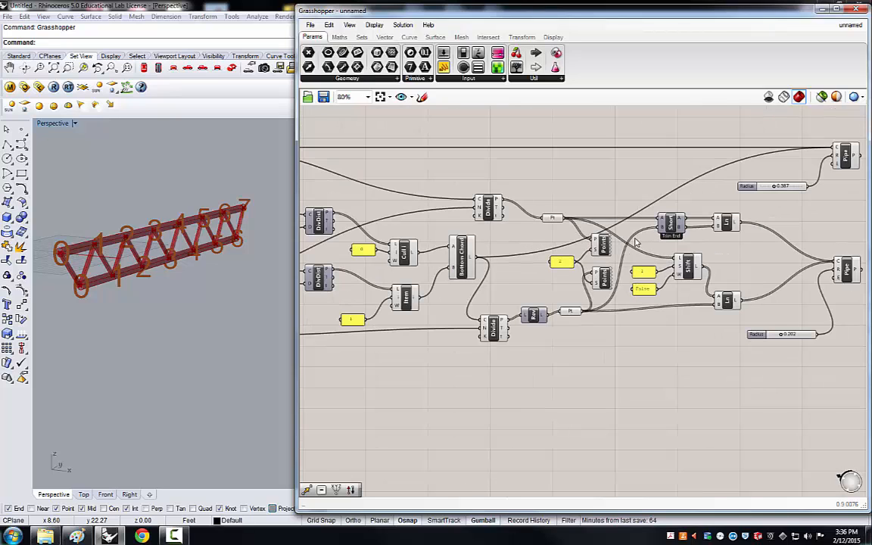
scroll(636, 242, "down", 1)
scroll(802, 314, "down", 1)
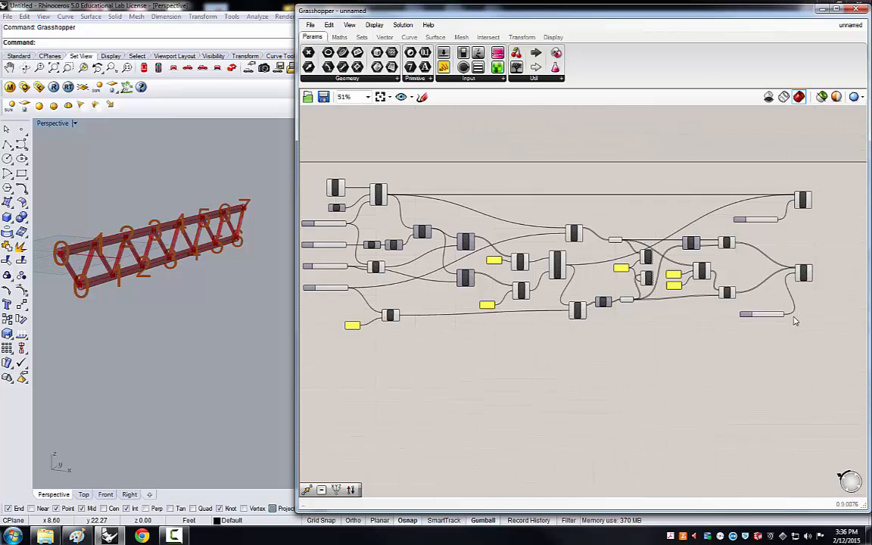
scroll(671, 367, "down", 1)
scroll(630, 421, "up", 1)
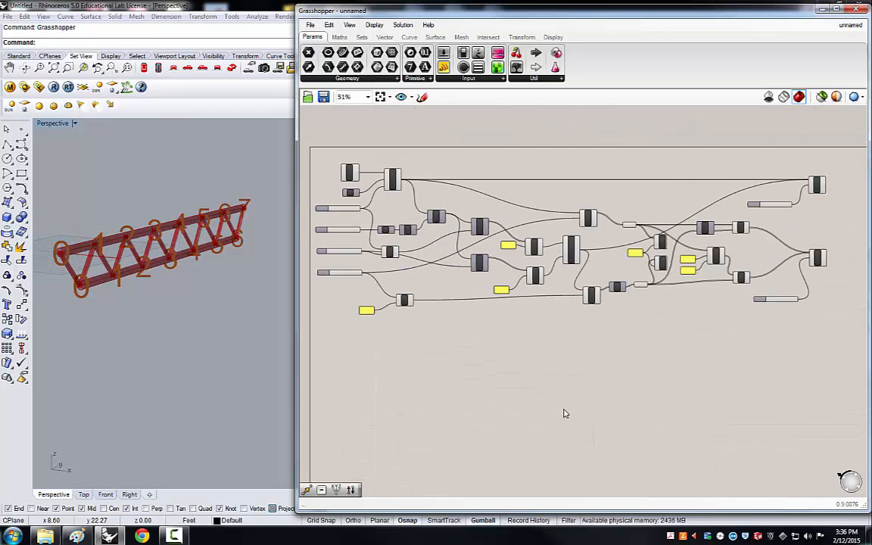
right_click_drag(564, 413, 550, 362)
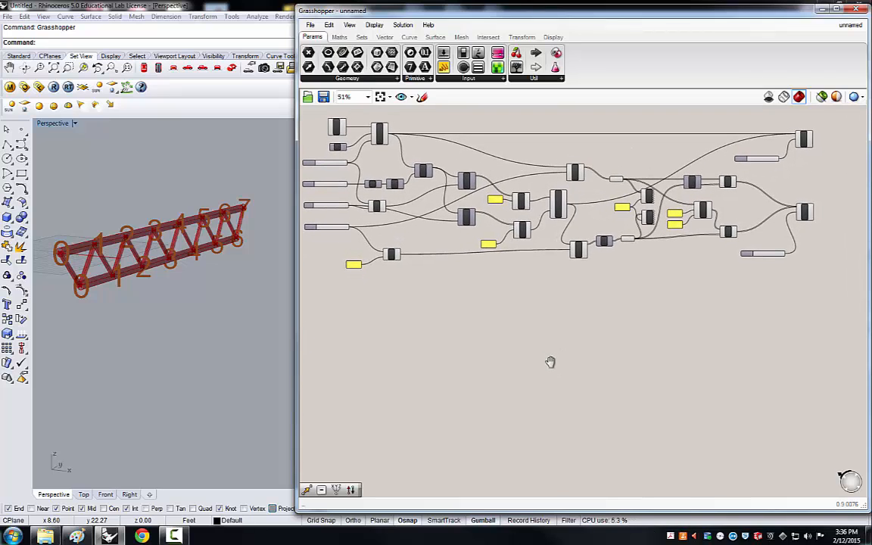